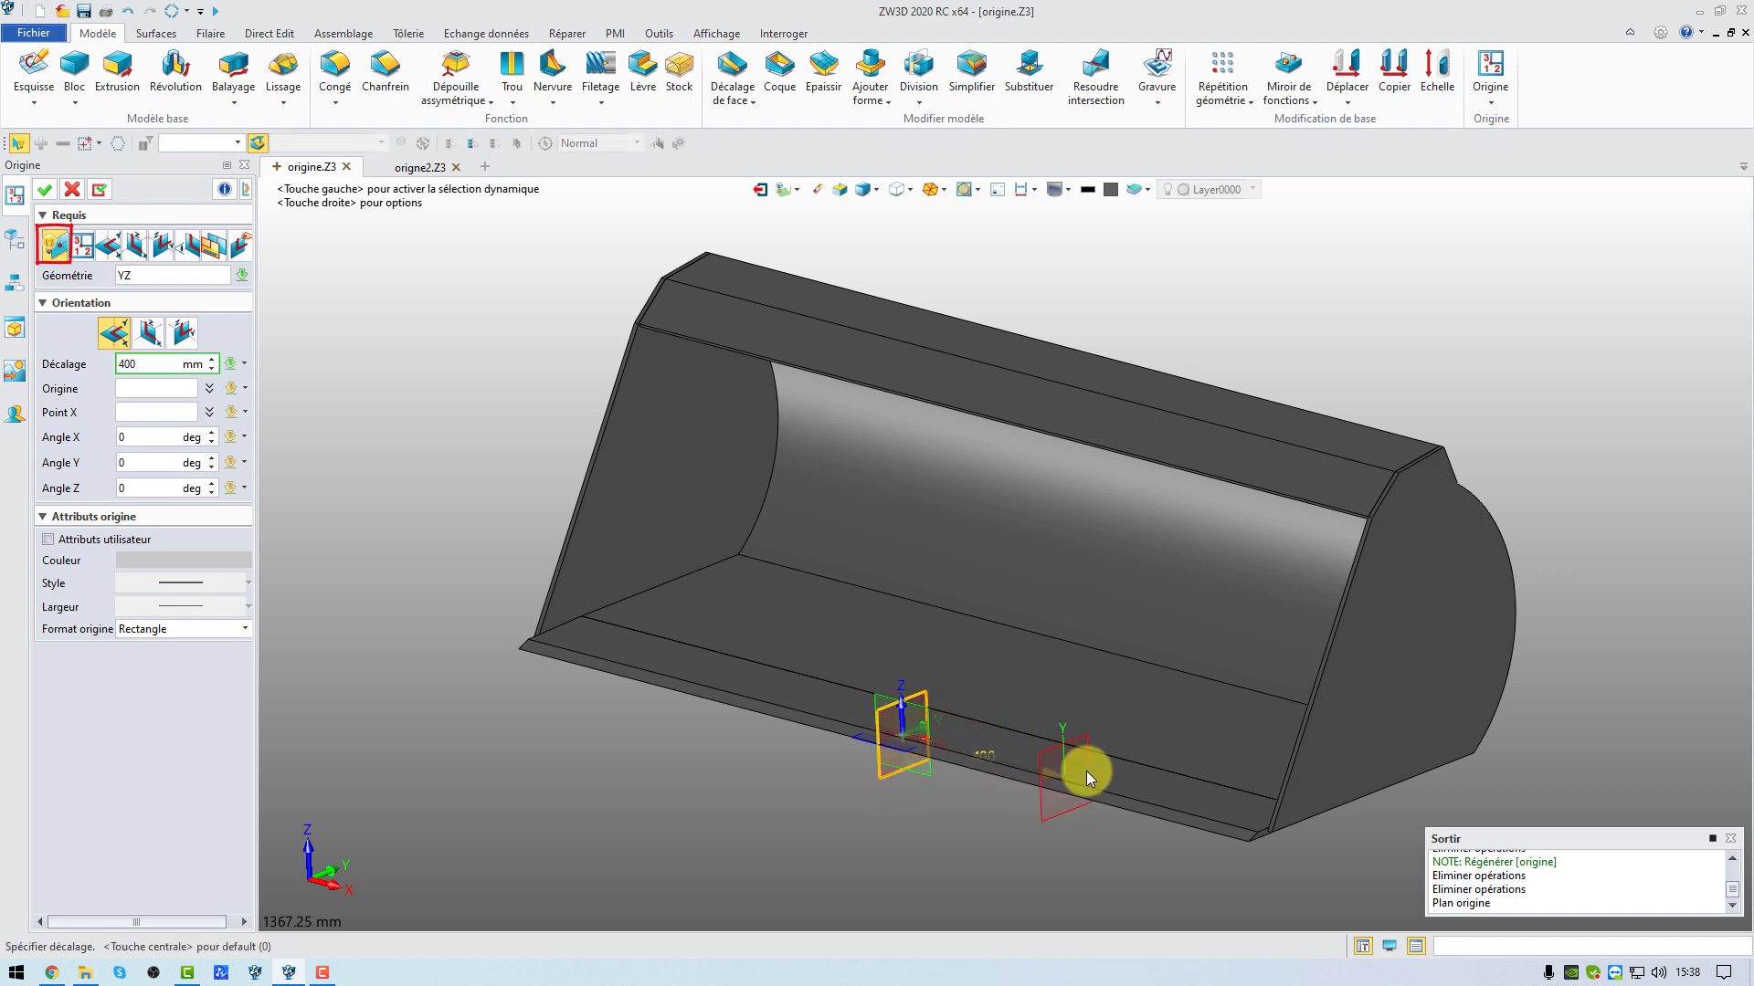
Create a datum plane offset 400 mm from YZ and another offset -700 mm from the bucket's right side face
left_click(153, 370)
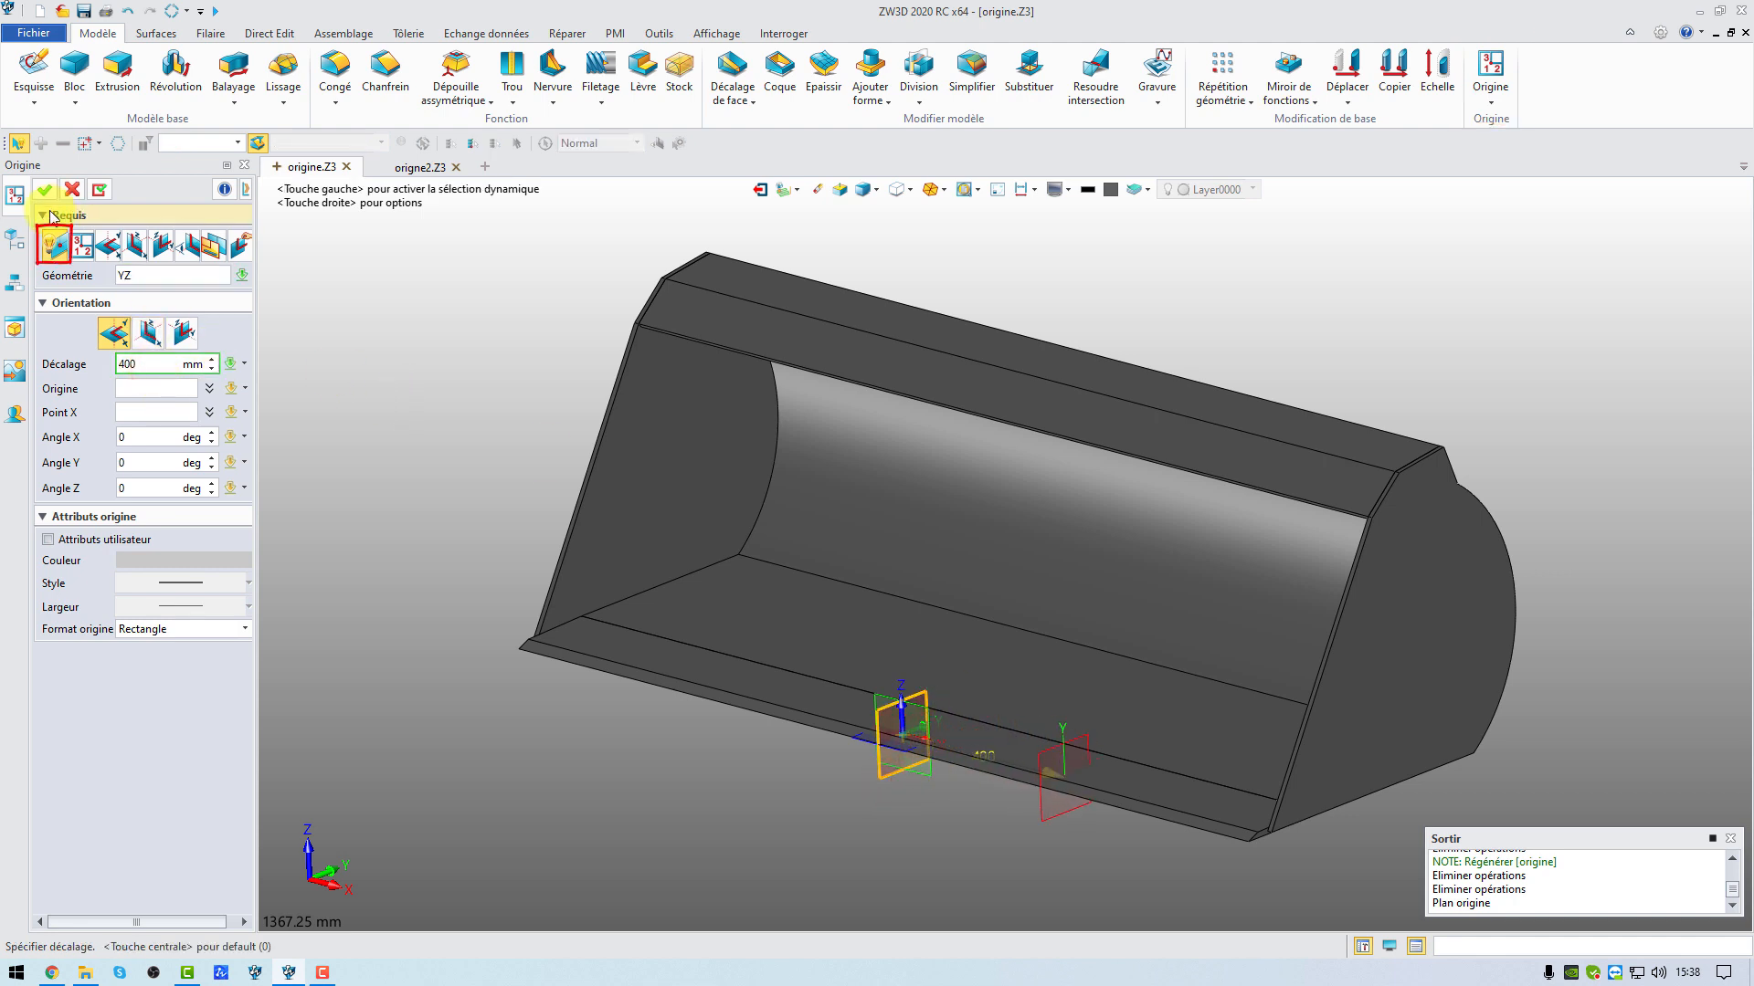
left_click(44, 192)
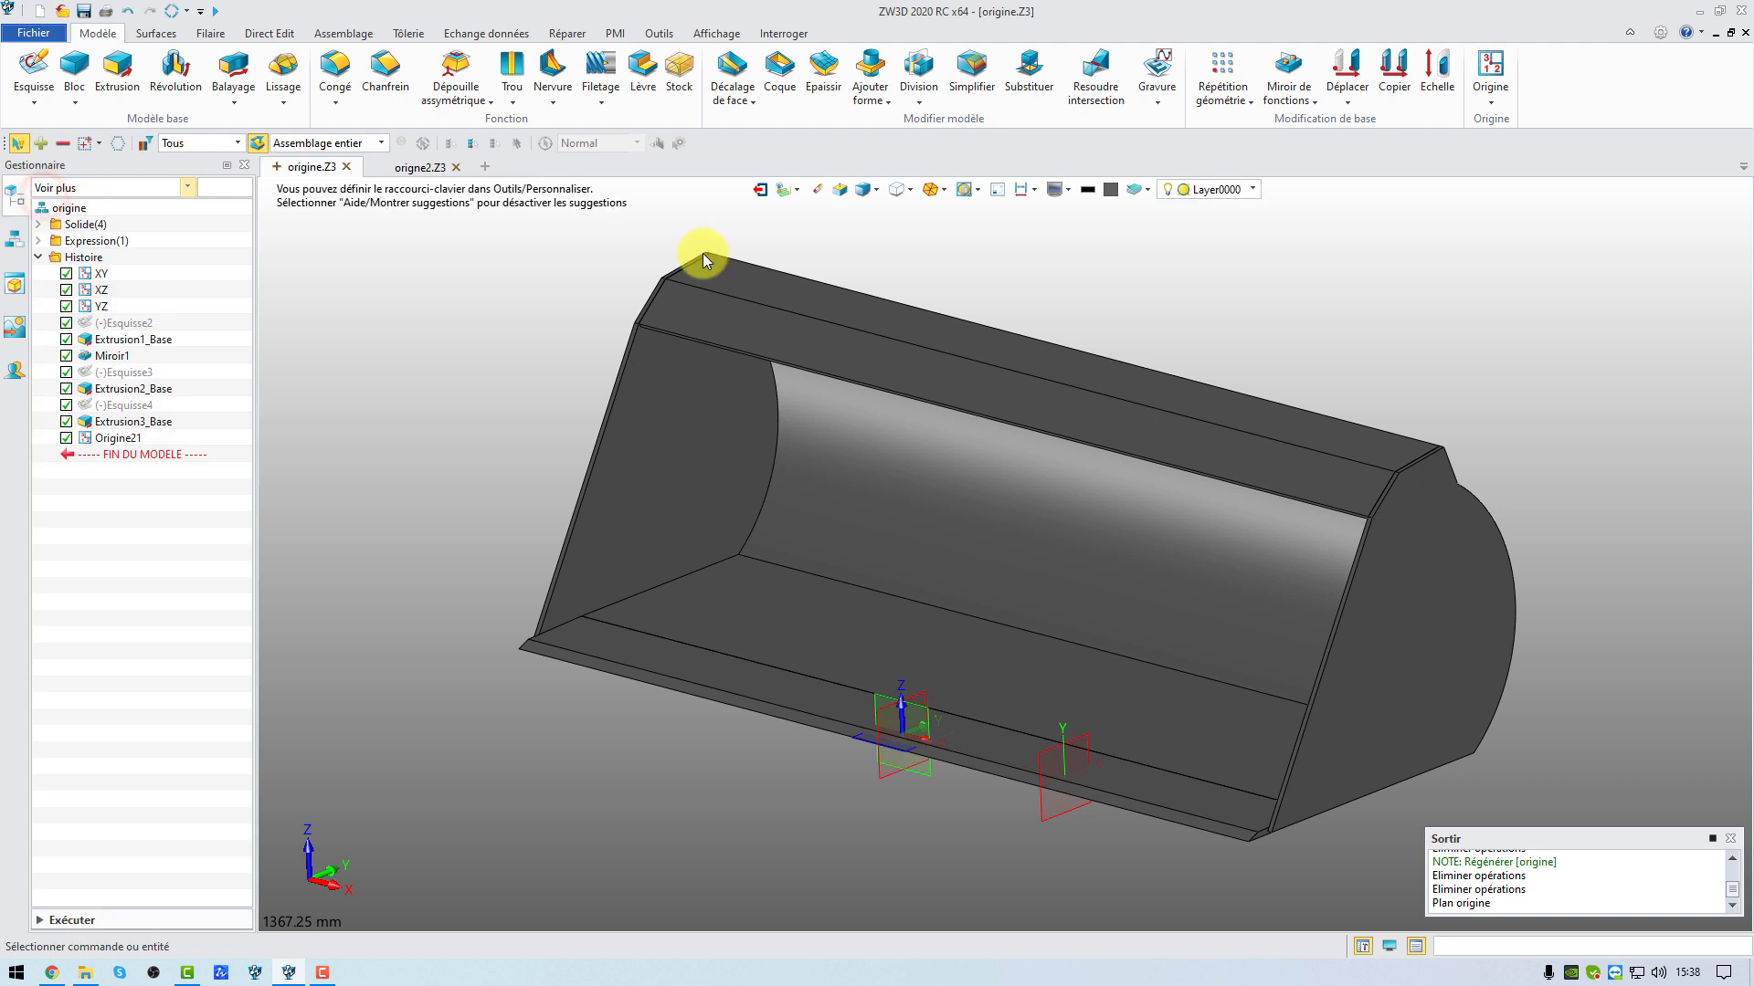
left_click(1491, 68)
left_click(1413, 663)
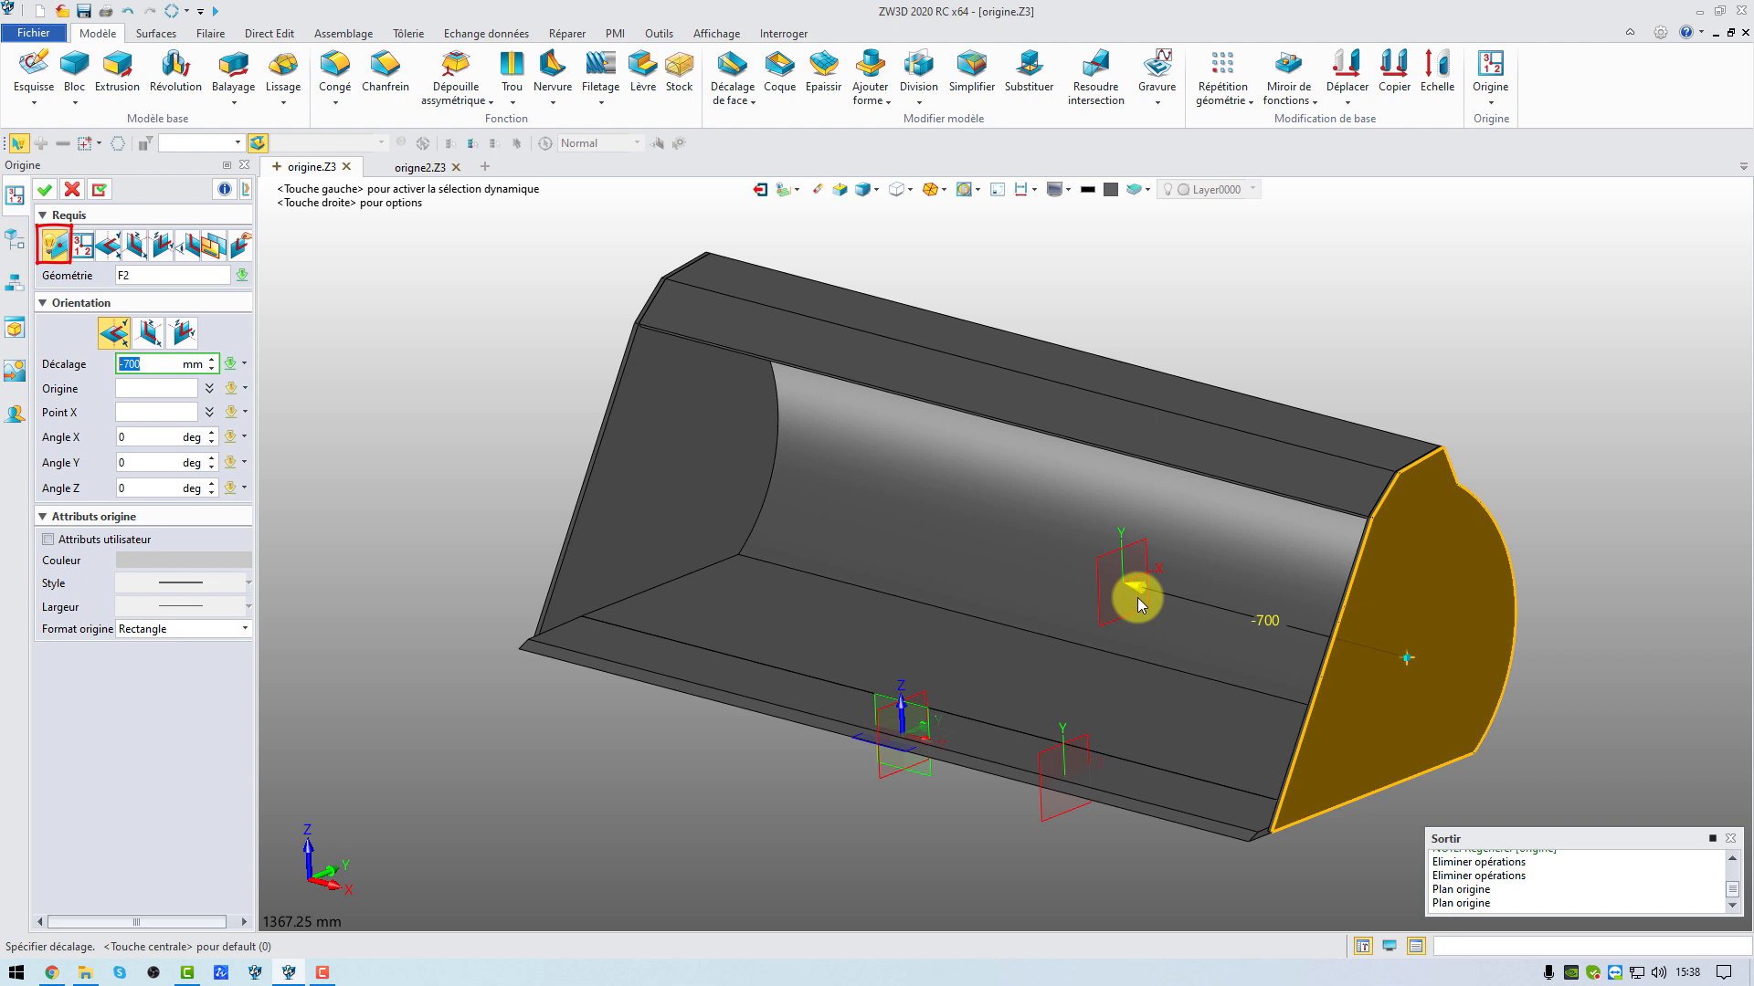
left_click(43, 189)
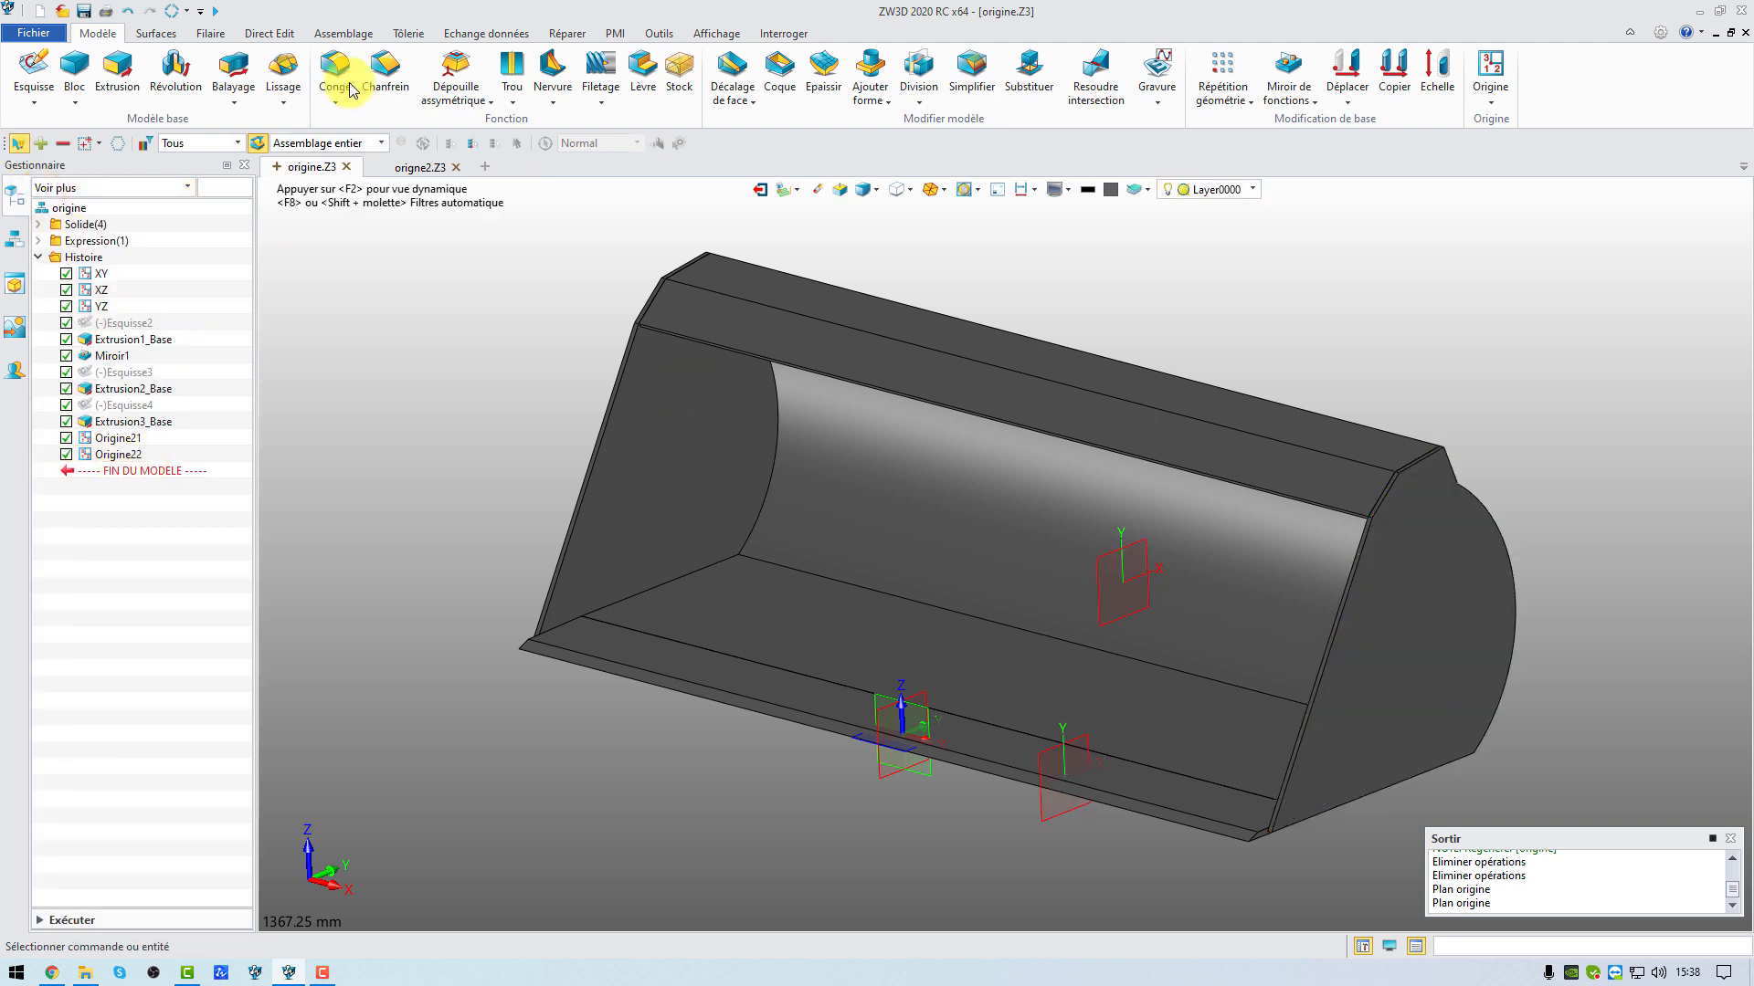
Start a sketch on the -700 mm datum plane, using 0,0,1 as the up direction
left_click(34, 73)
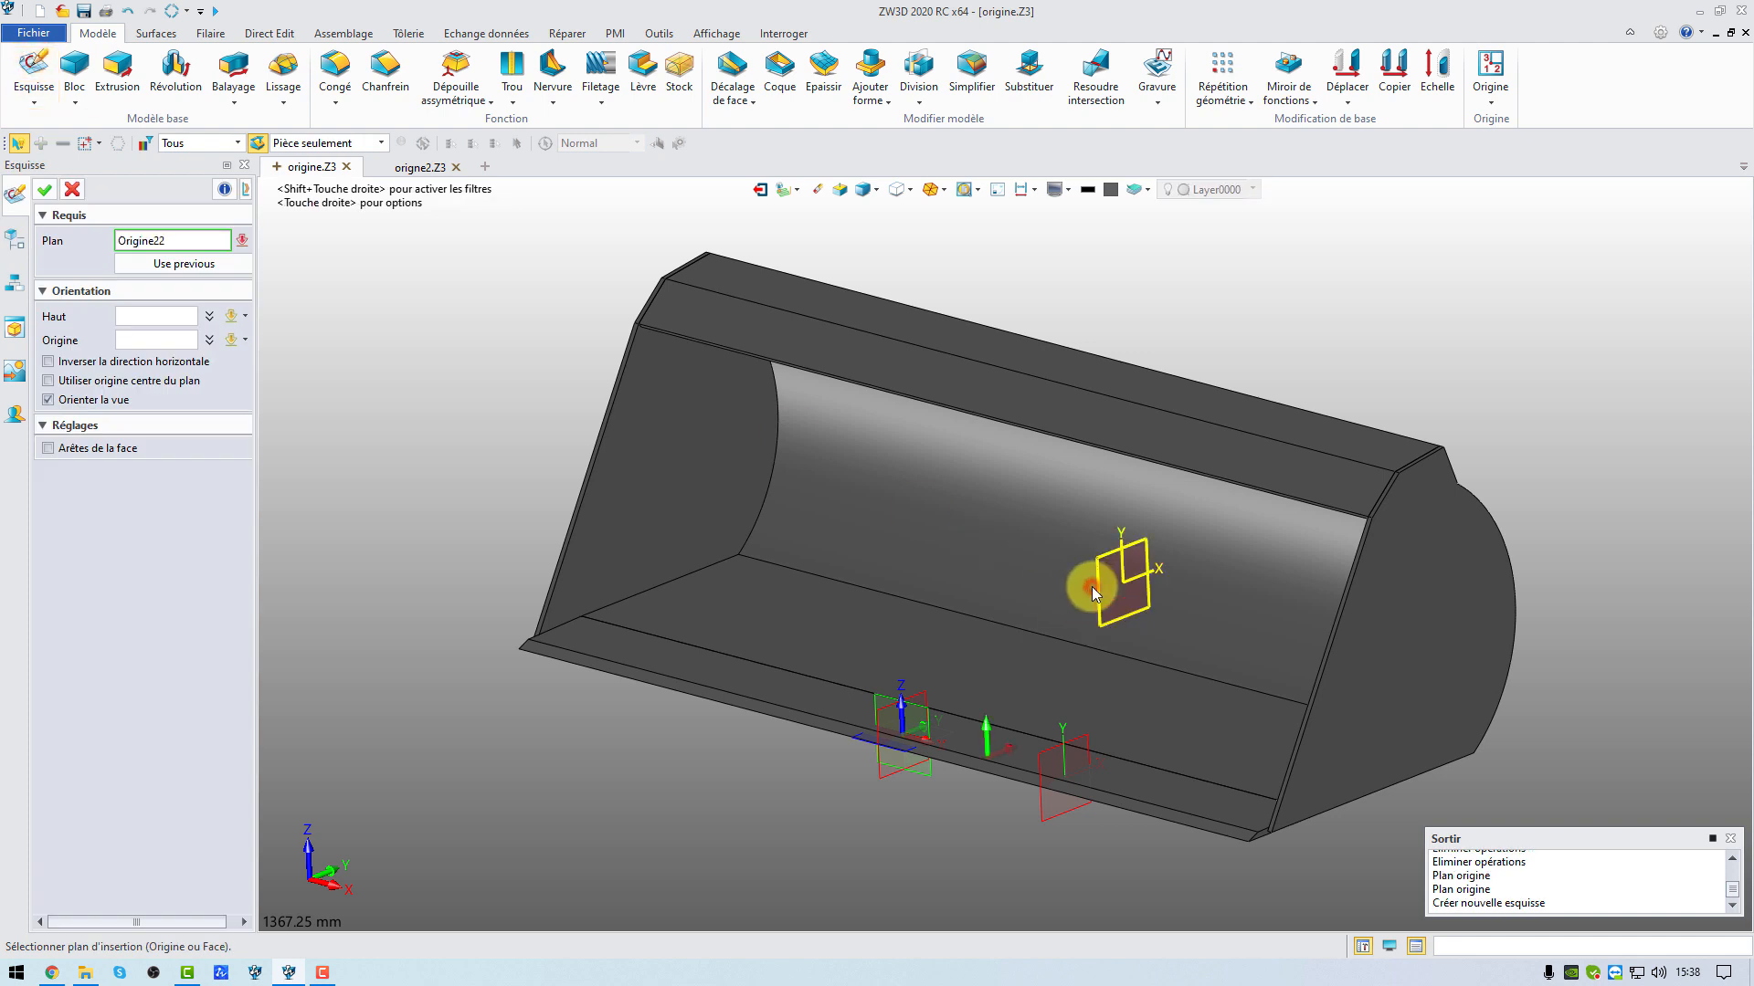
left_click(1093, 590)
left_click(900, 712)
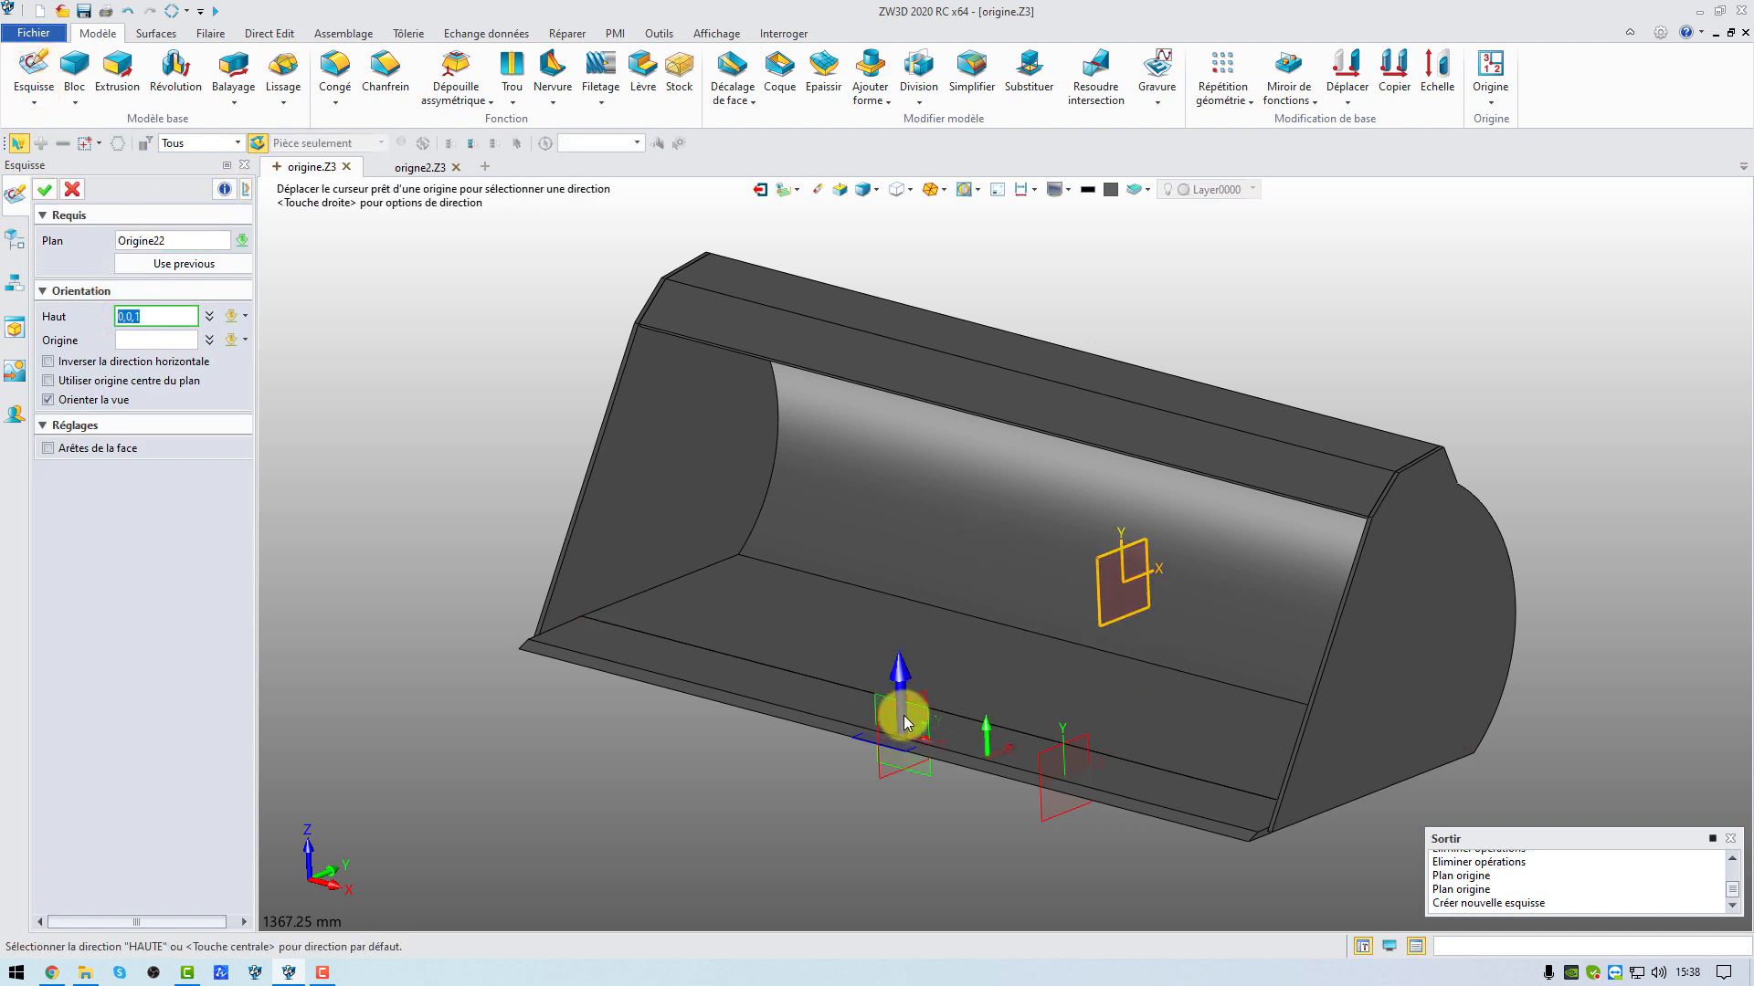
left_click(44, 192)
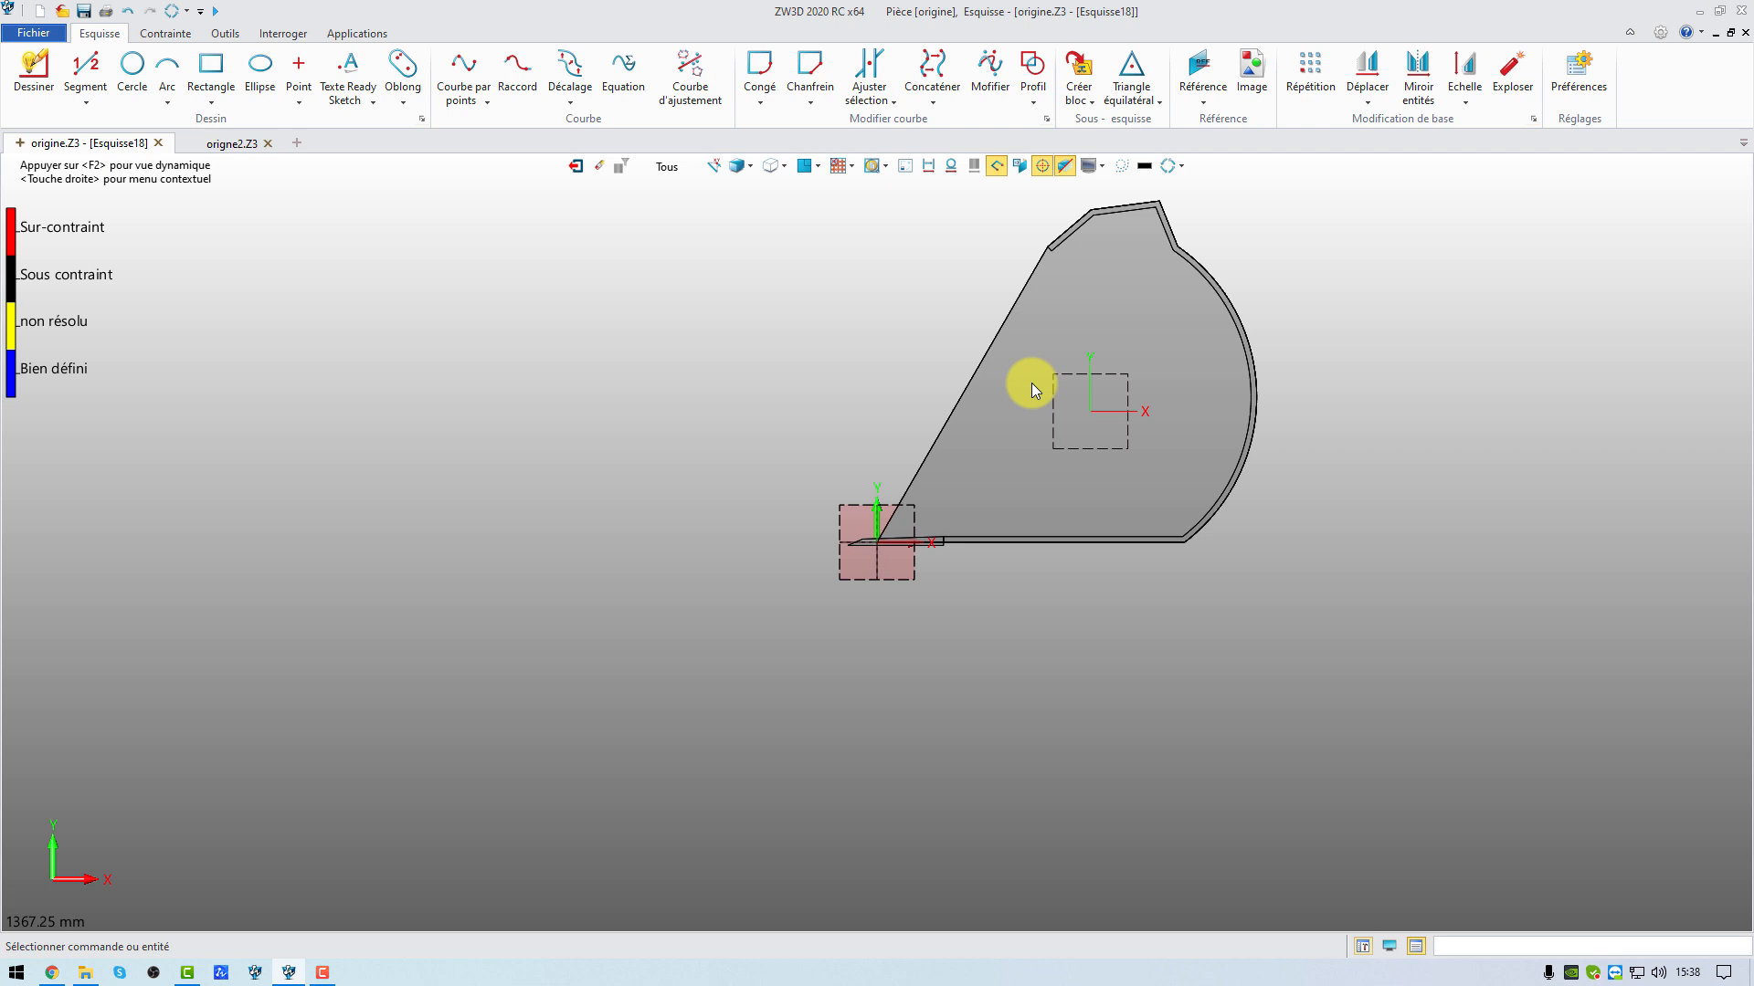
Project the three outer edges at the top of the bucket profile into the sketch as construction references
scroll(1023, 453, "up", 3)
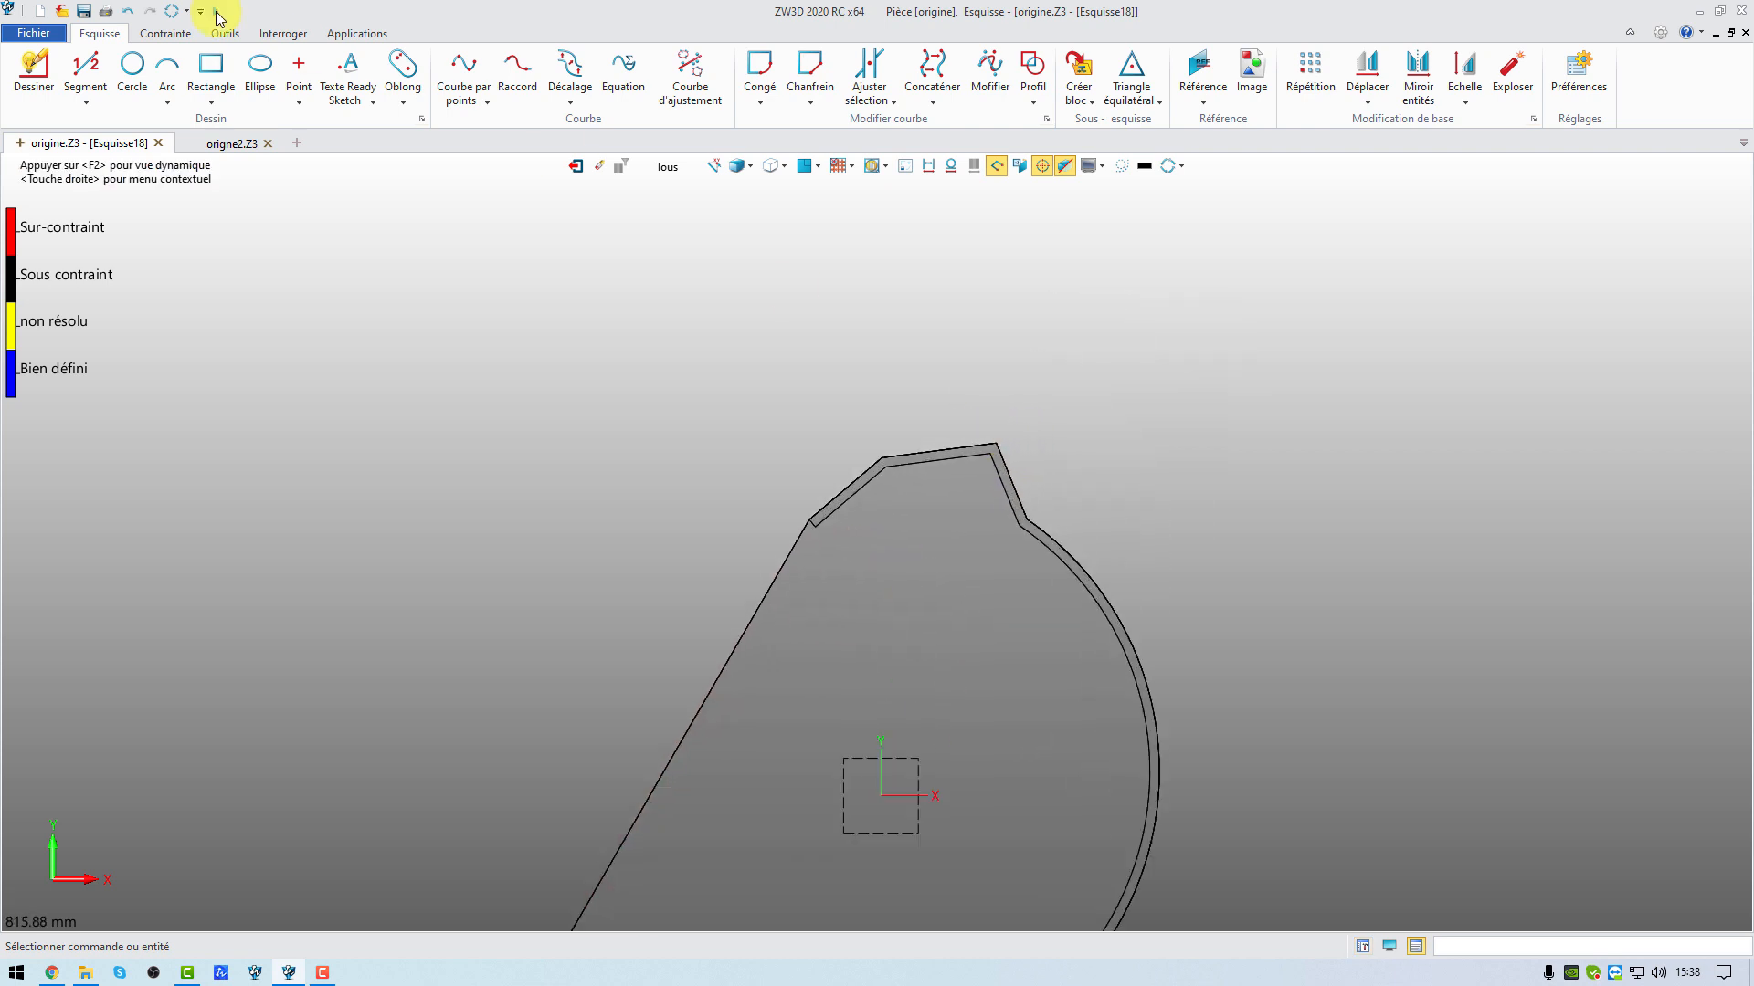
left_click(1019, 166)
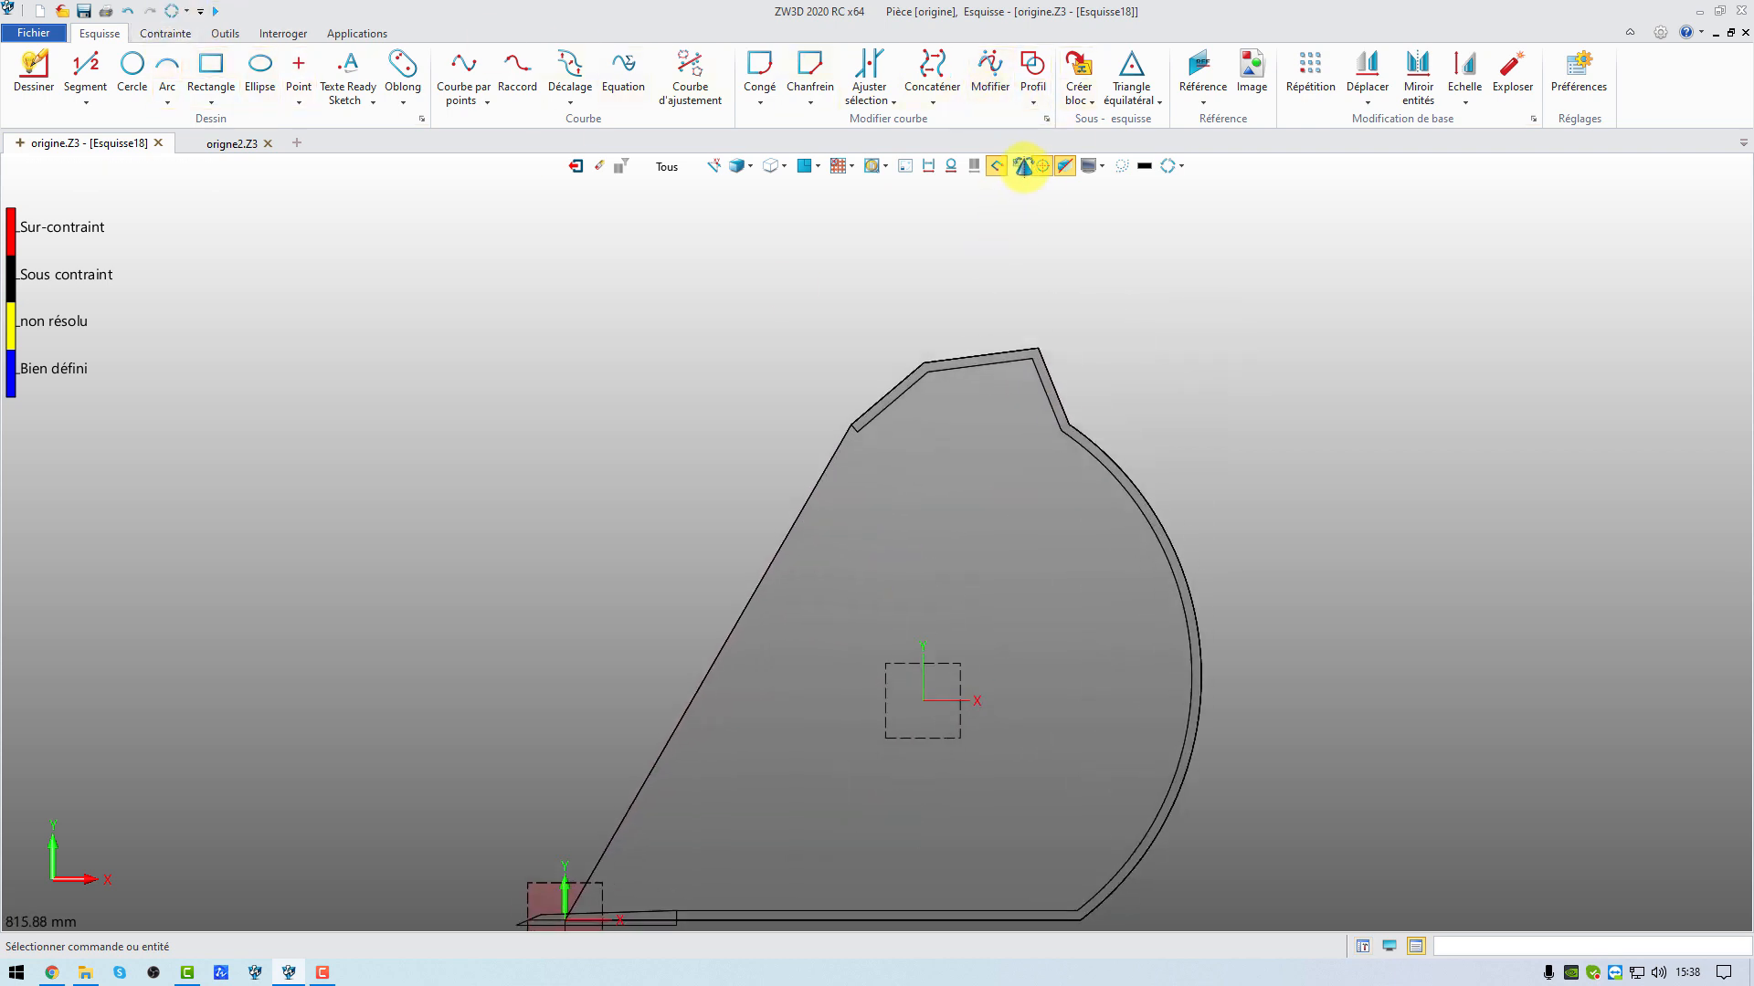
left_click(1204, 75)
left_click(914, 360)
left_click(968, 342)
left_click(1065, 360)
left_click(1518, 195)
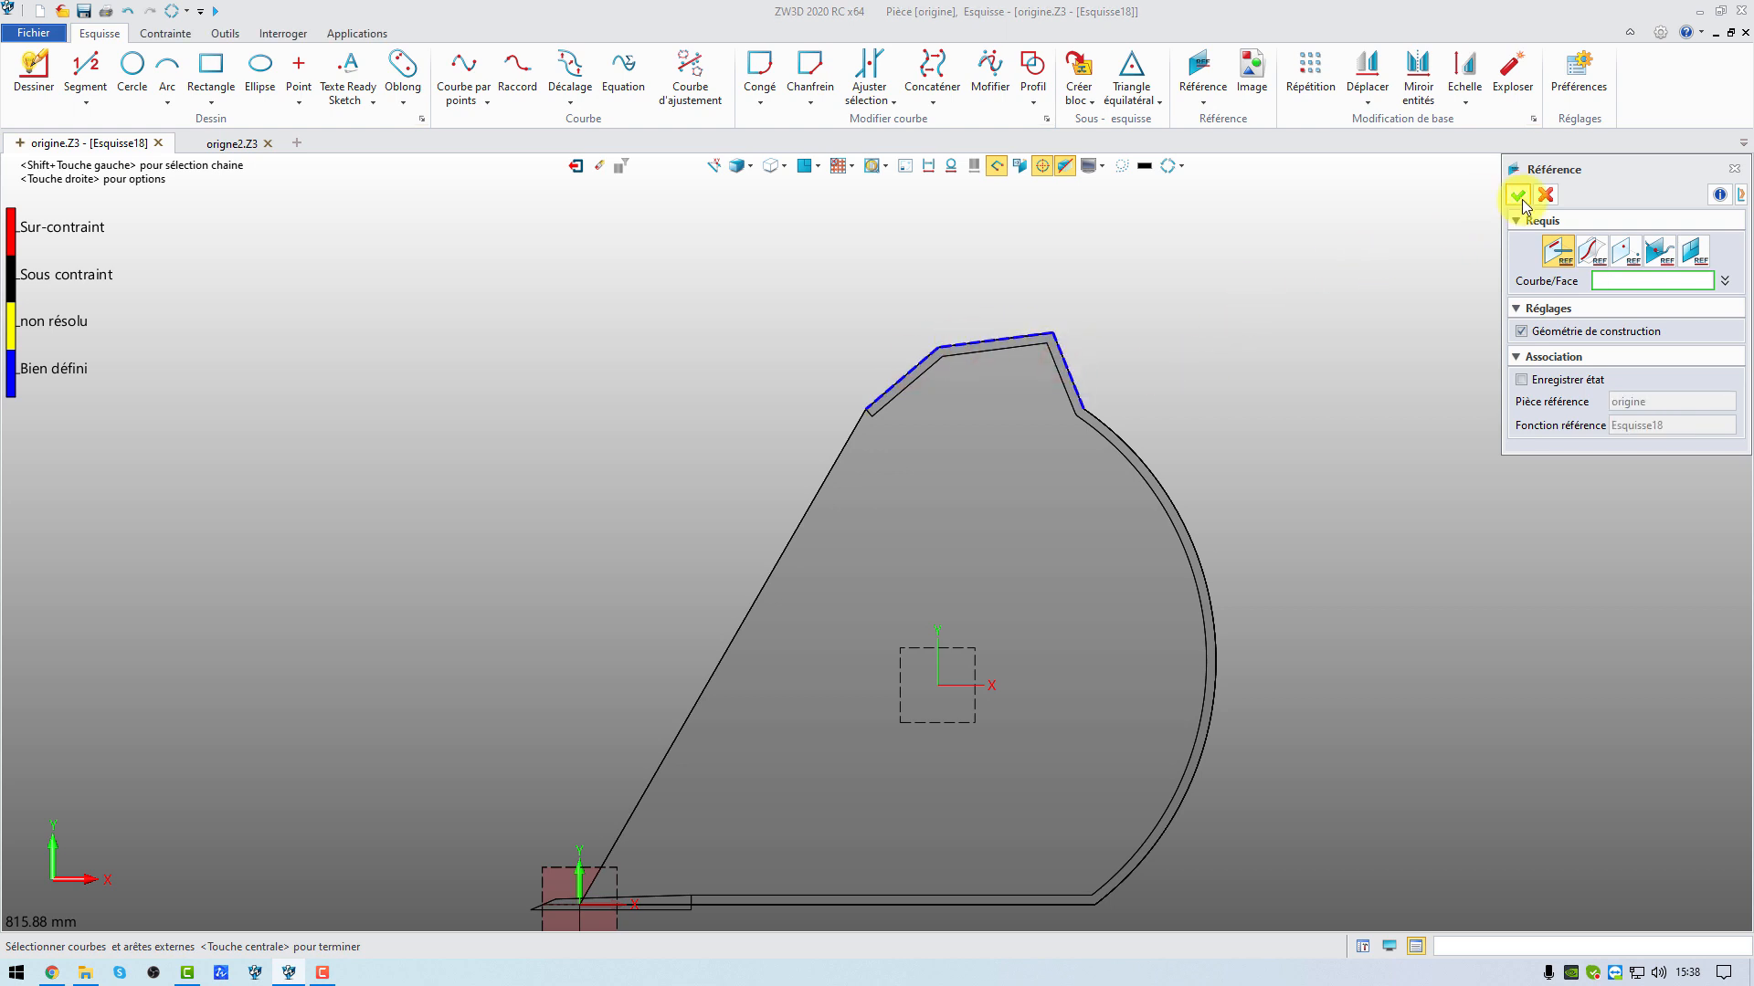
Draw a closed lug profile on the reference edges, with a straight left side and three connected arcs across the top
left_click(34, 72)
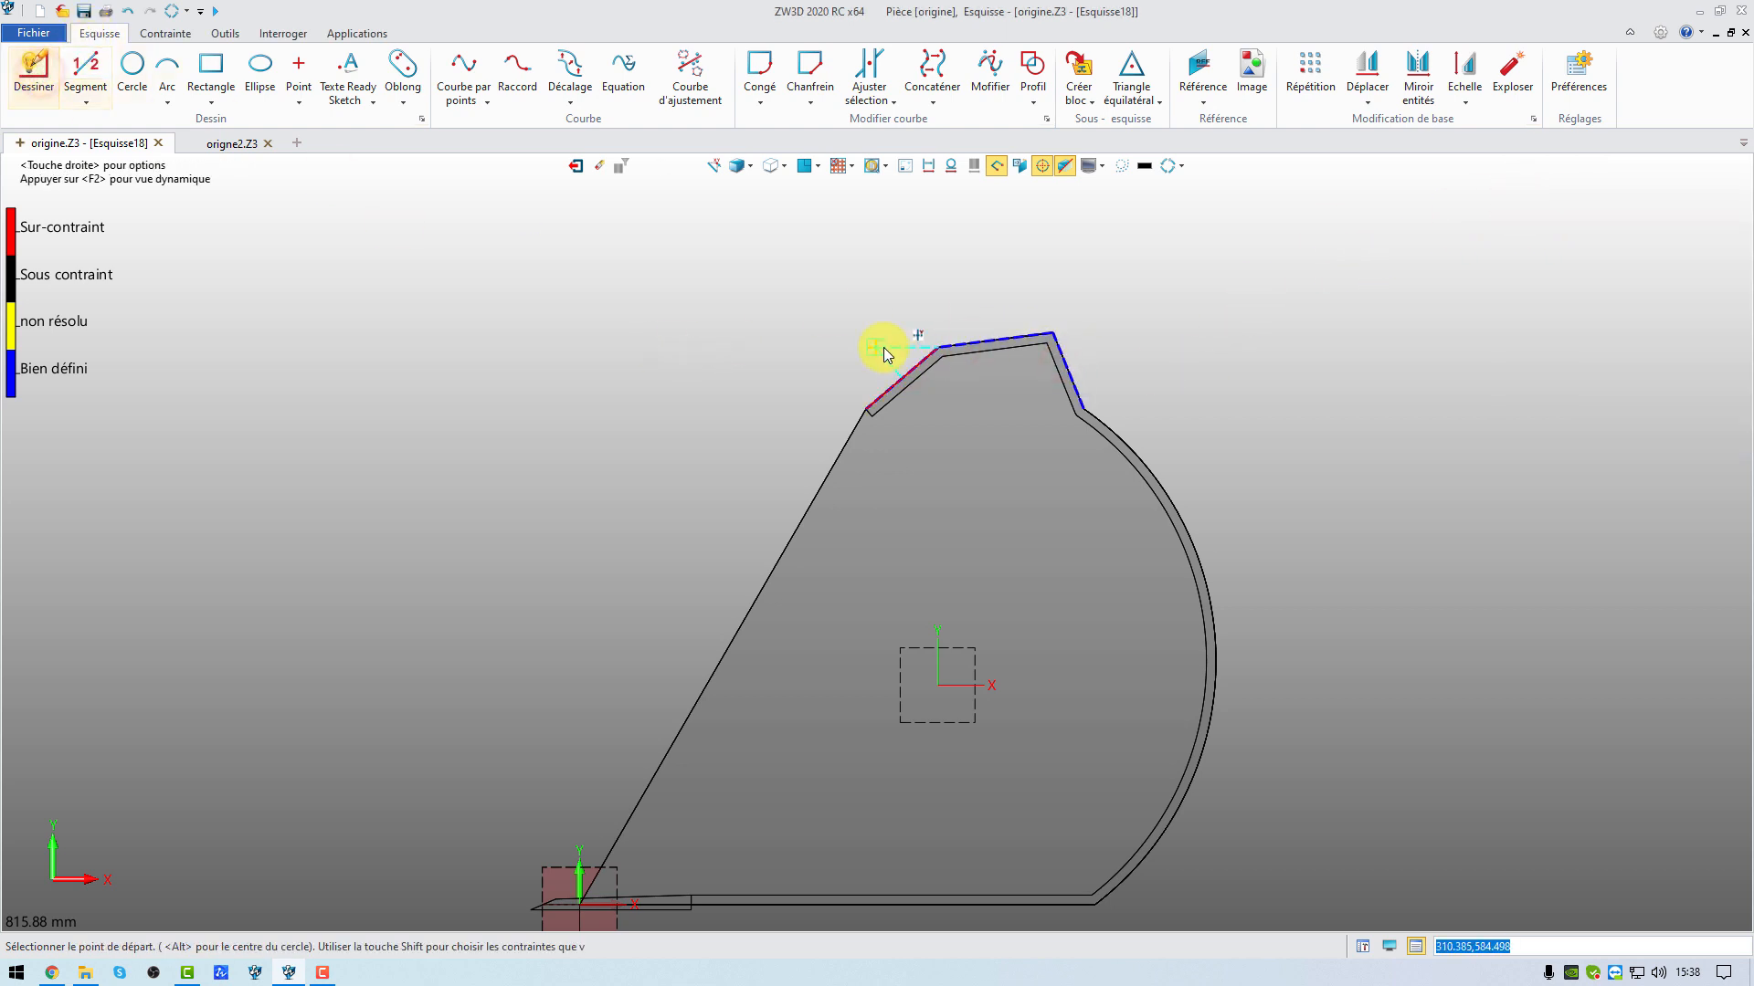
left_click(891, 372)
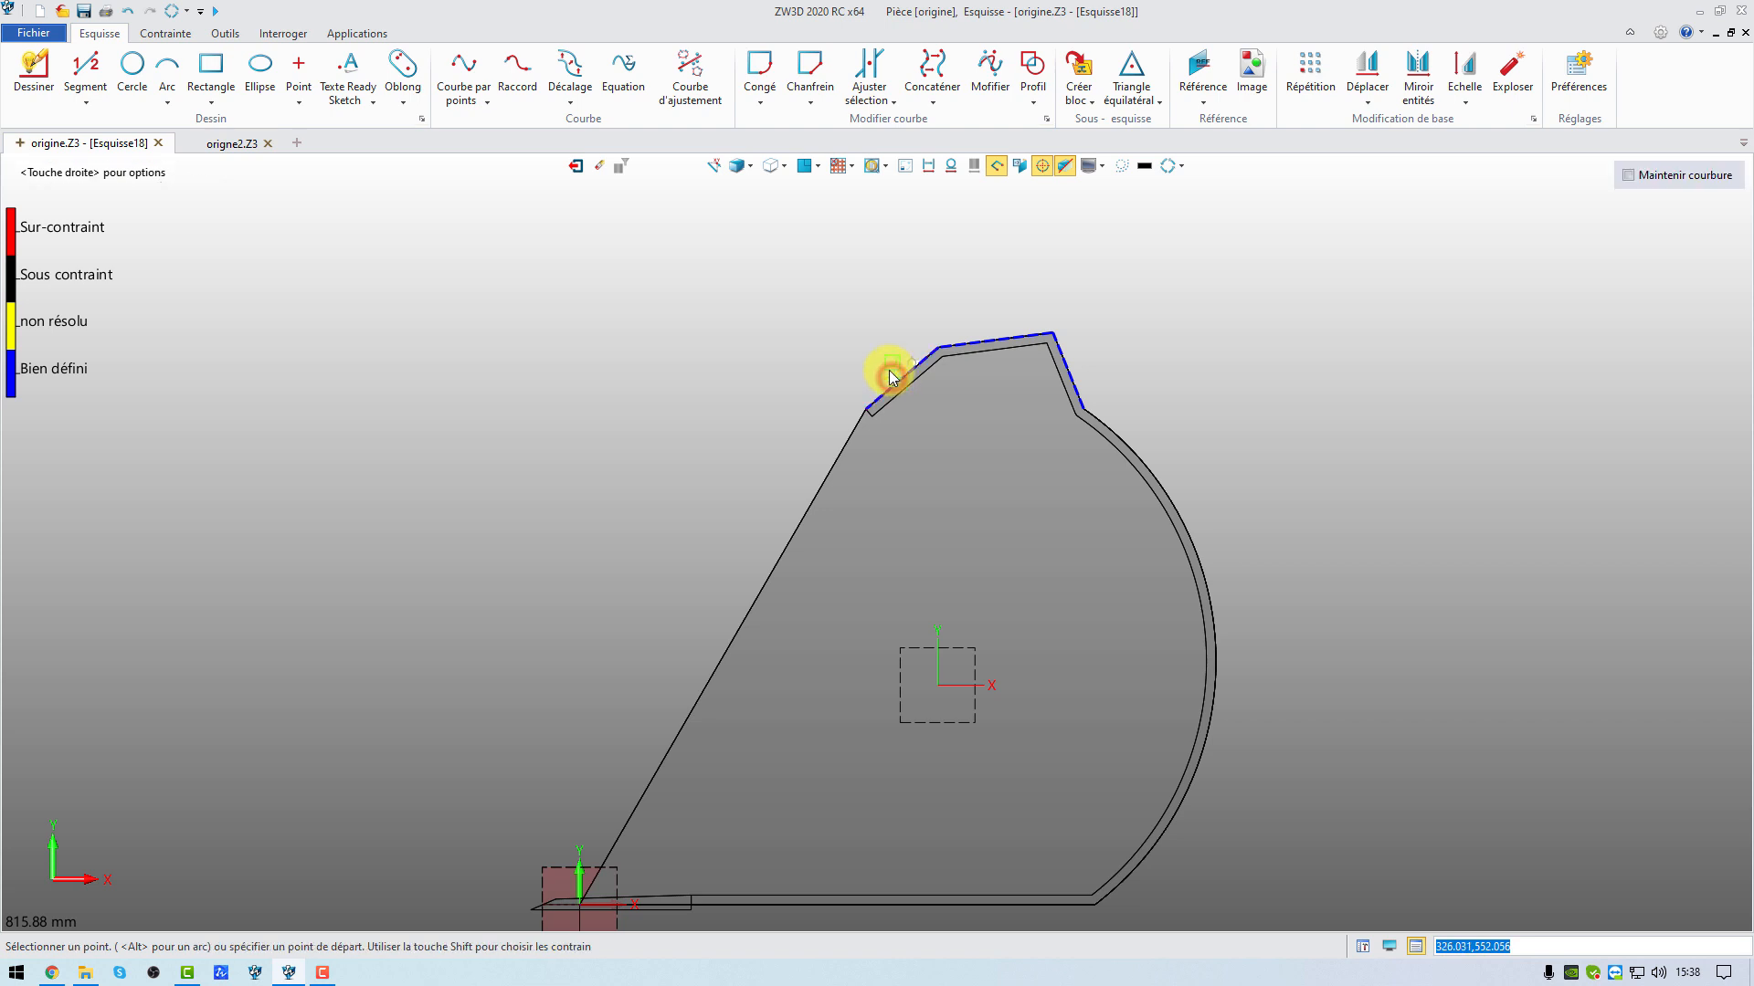
left_click(861, 331)
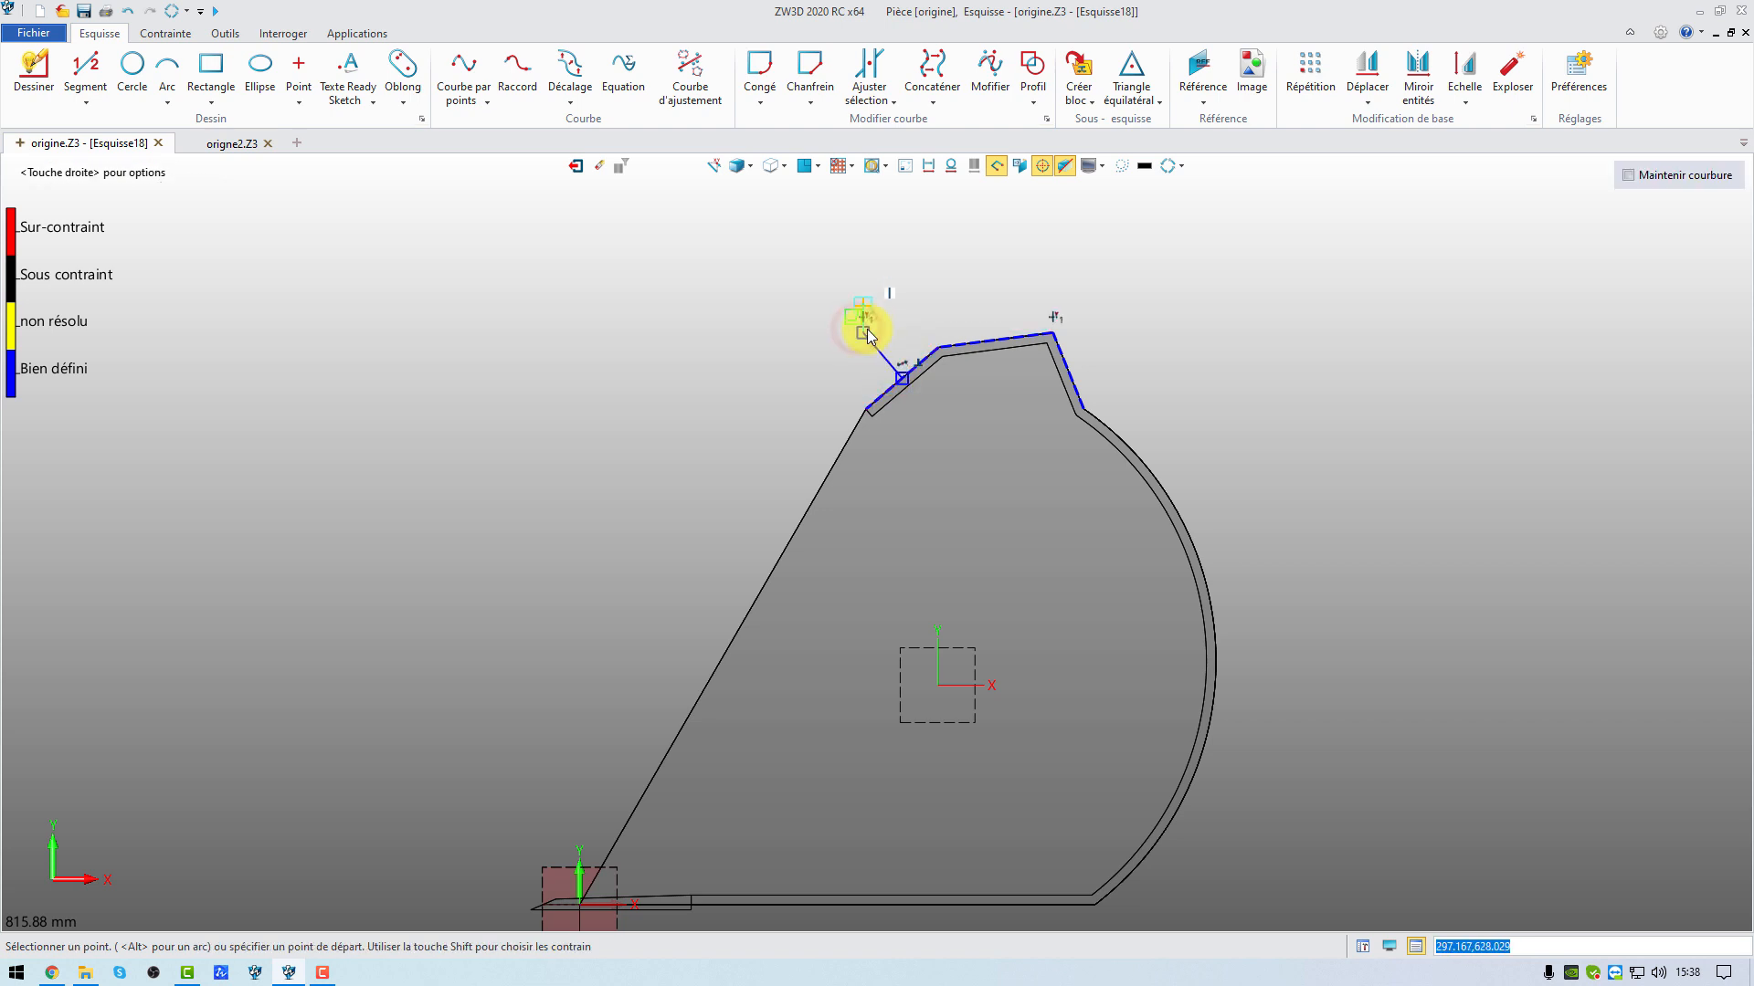
left_click(928, 278)
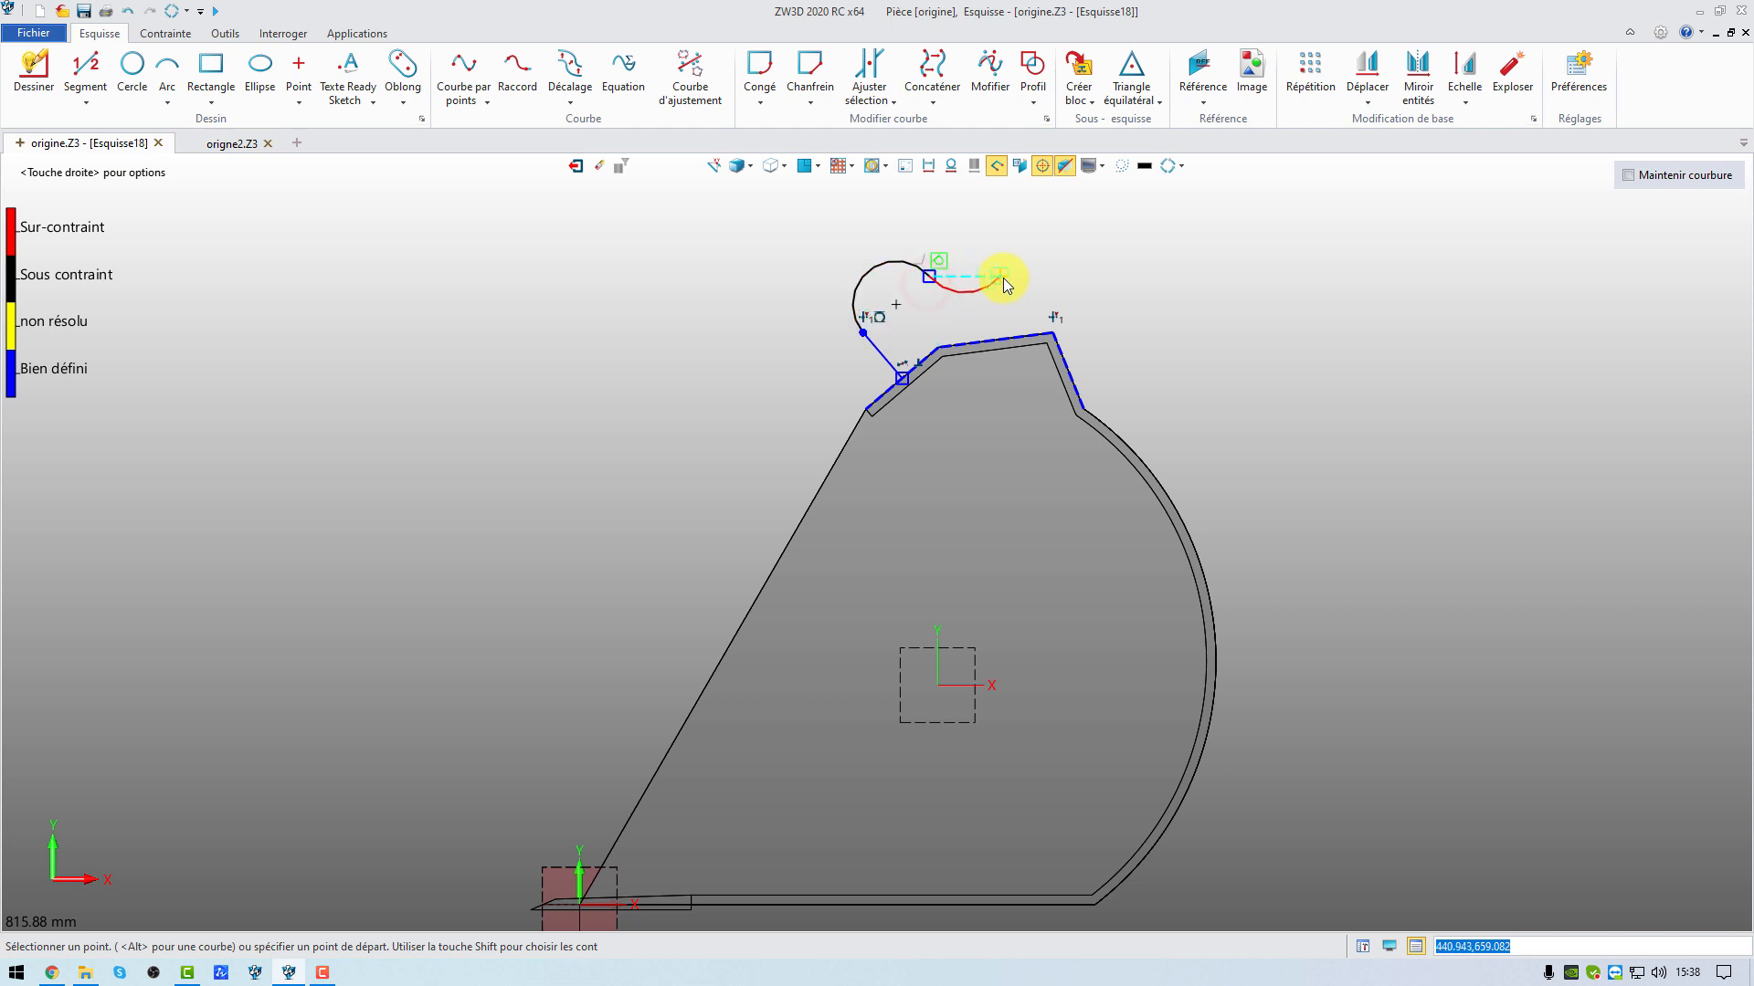
left_click(1031, 276)
left_click(1067, 368)
left_click(1067, 371)
left_click(1051, 336)
left_click(904, 378)
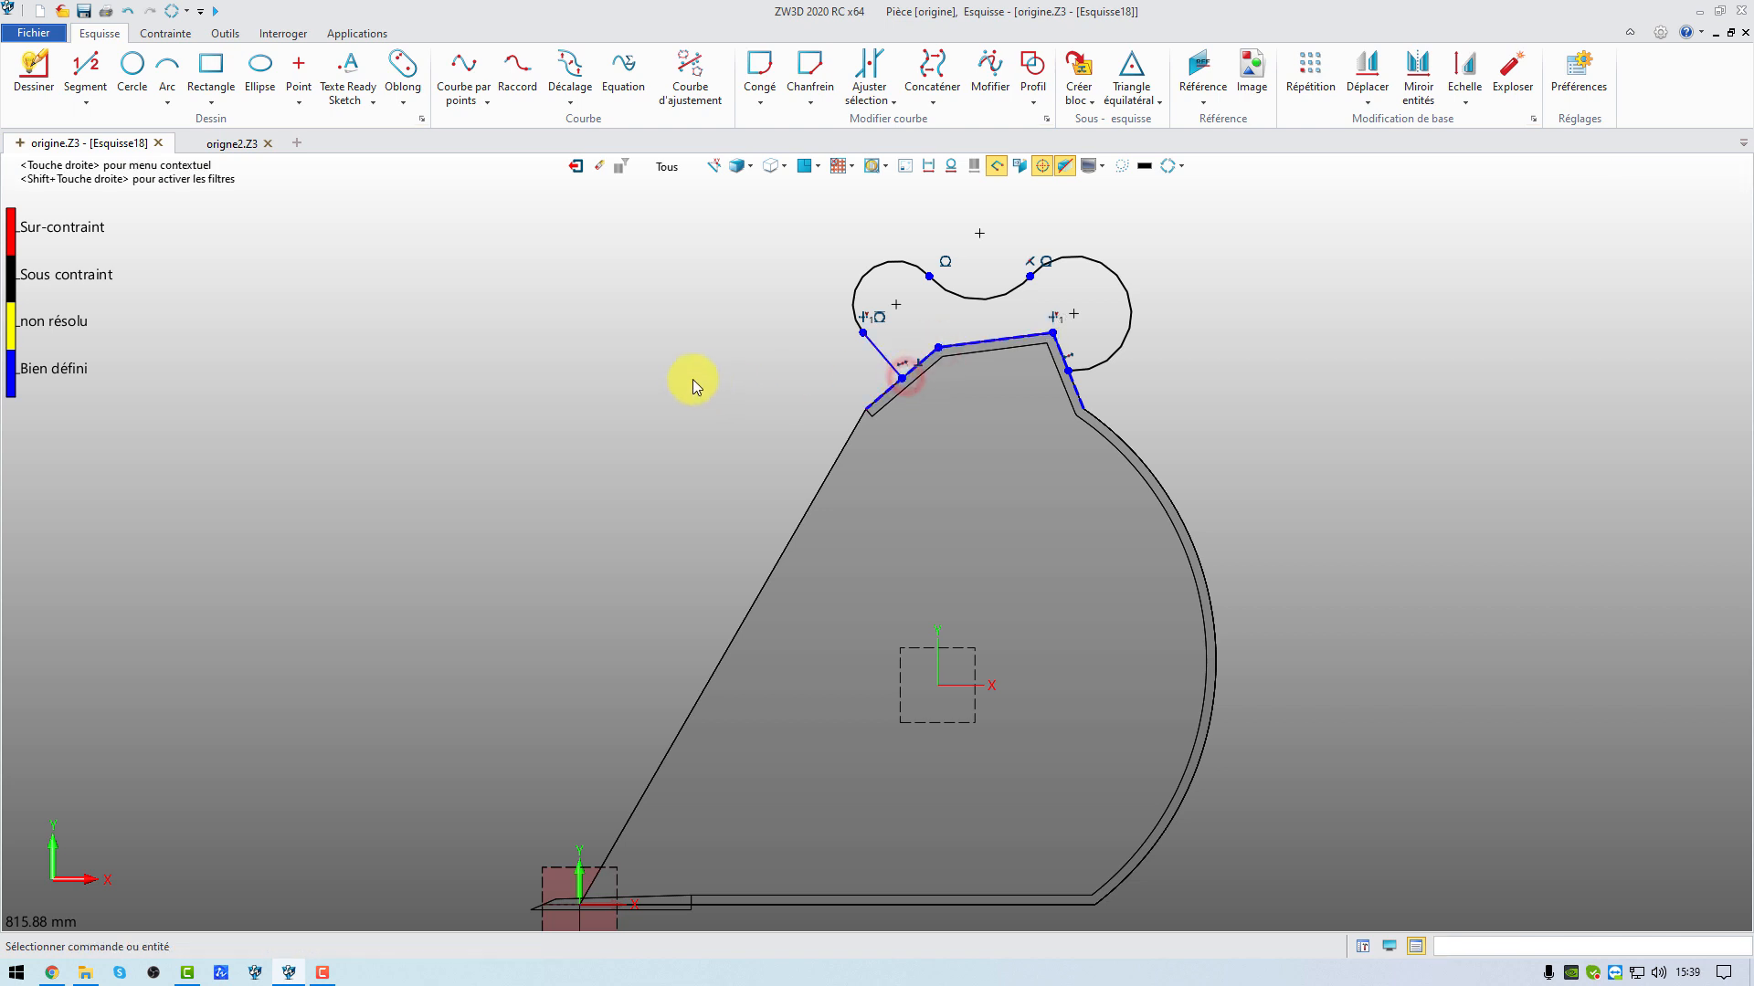
Add a circle of 20 mm radius at the centre of each outer lug arc and finish the sketch
left_click(142, 67)
left_click(895, 304)
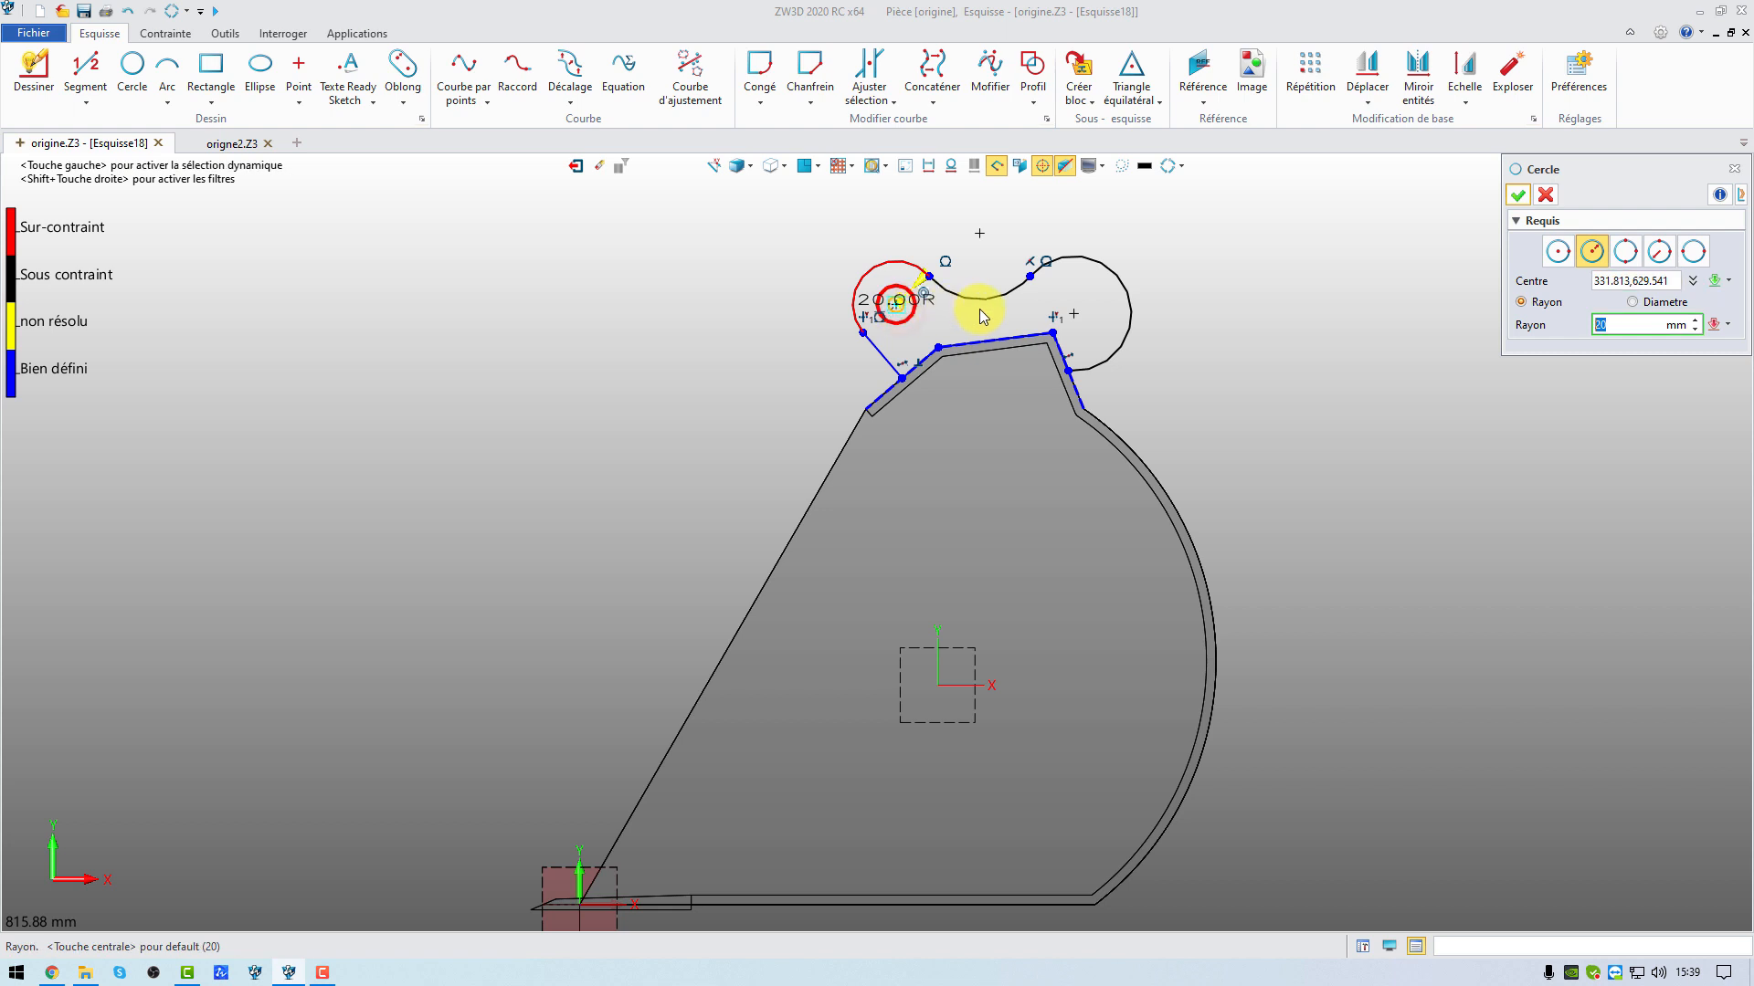
middle_click(1090, 308)
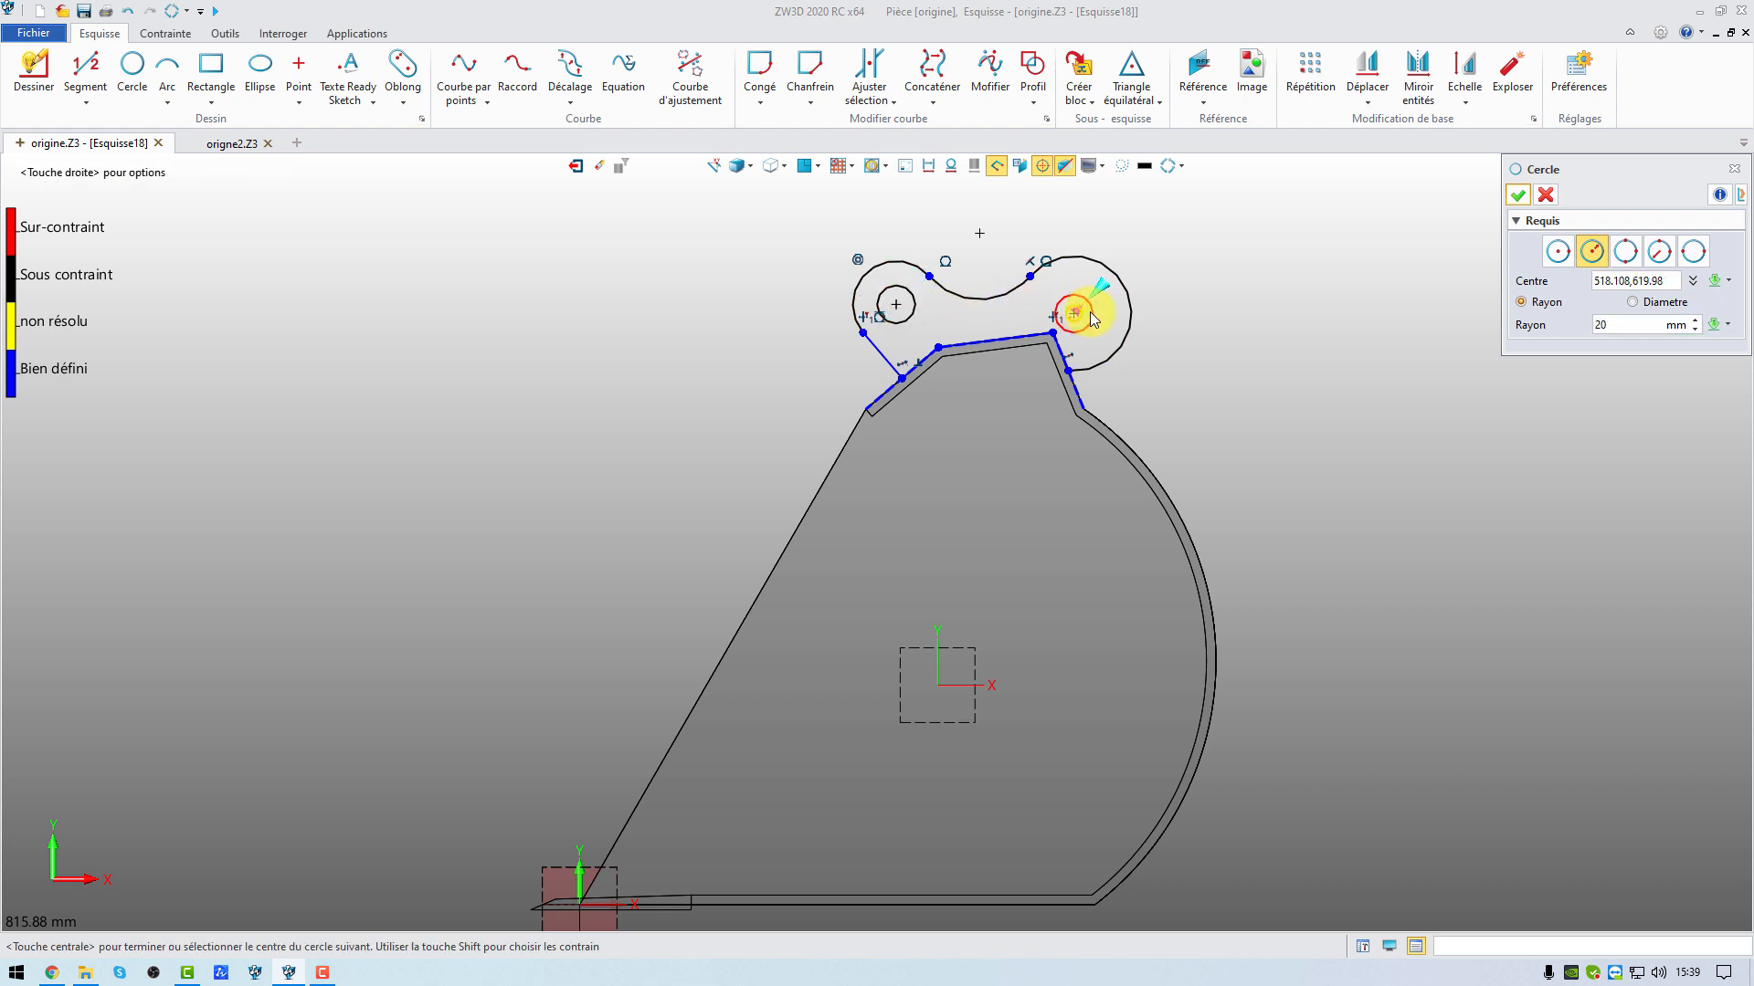
left_click(1076, 315)
middle_click(1148, 303)
left_click(576, 168)
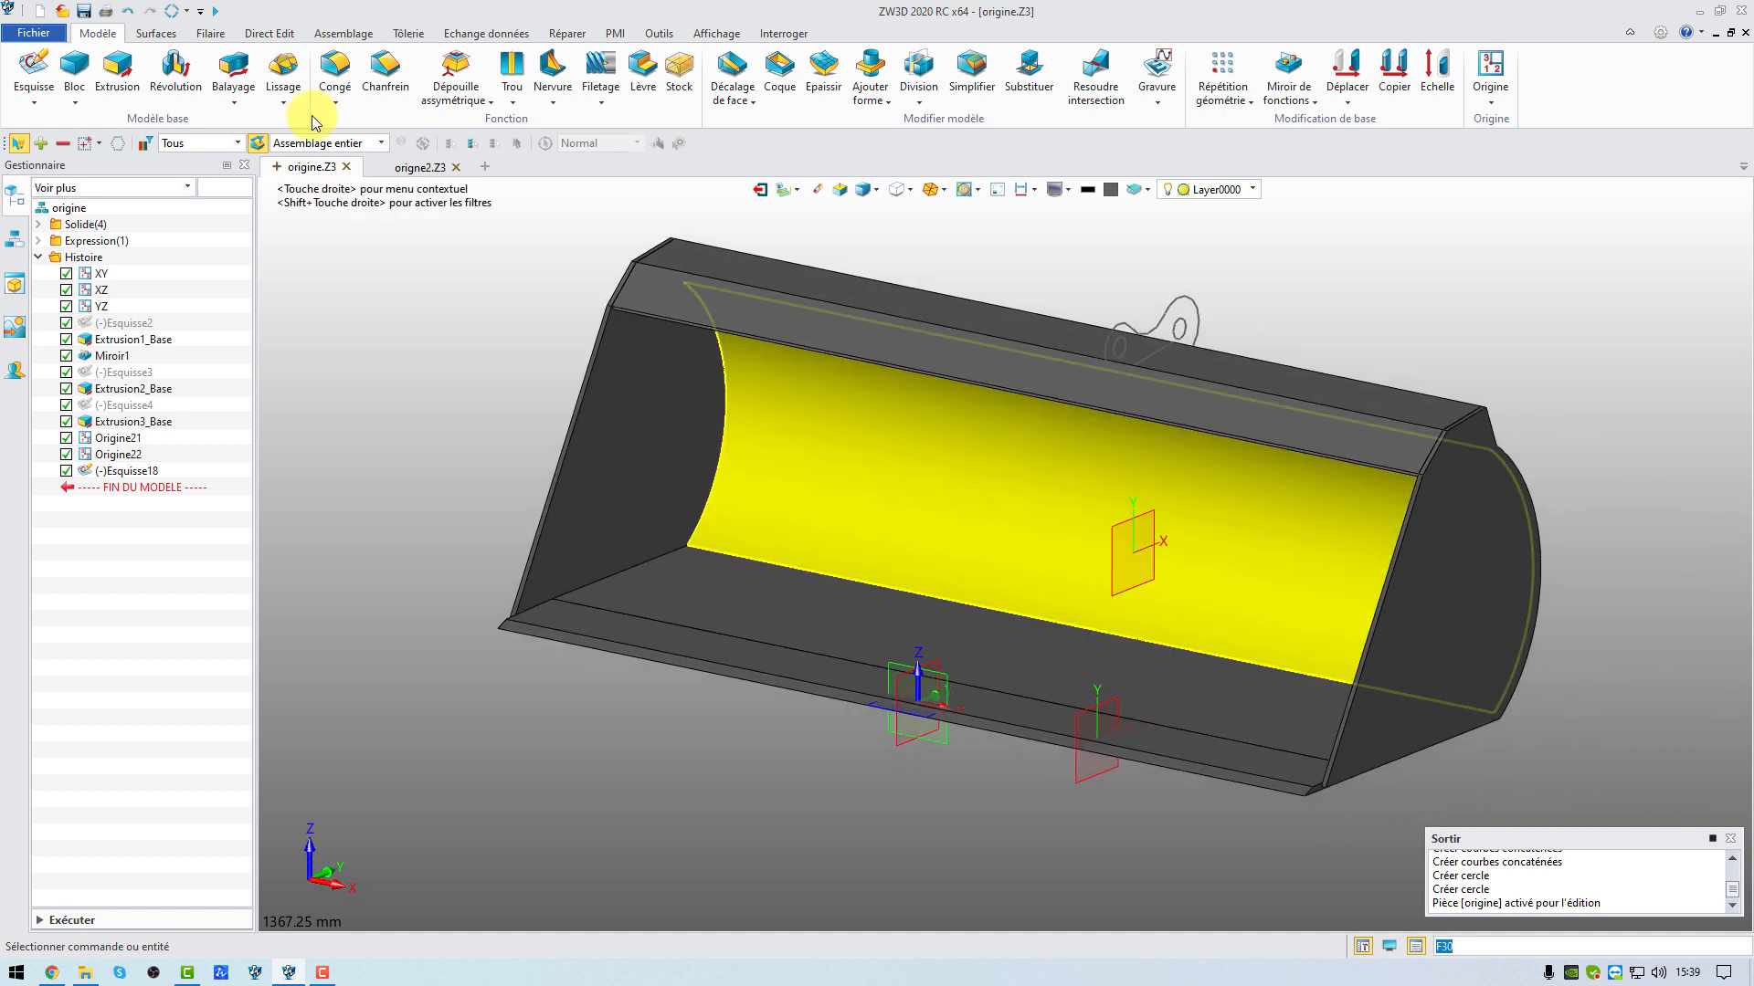
Extrude the lug sketch symmetrically with an end value of 10 mm
left_click(117, 66)
left_click(1184, 324)
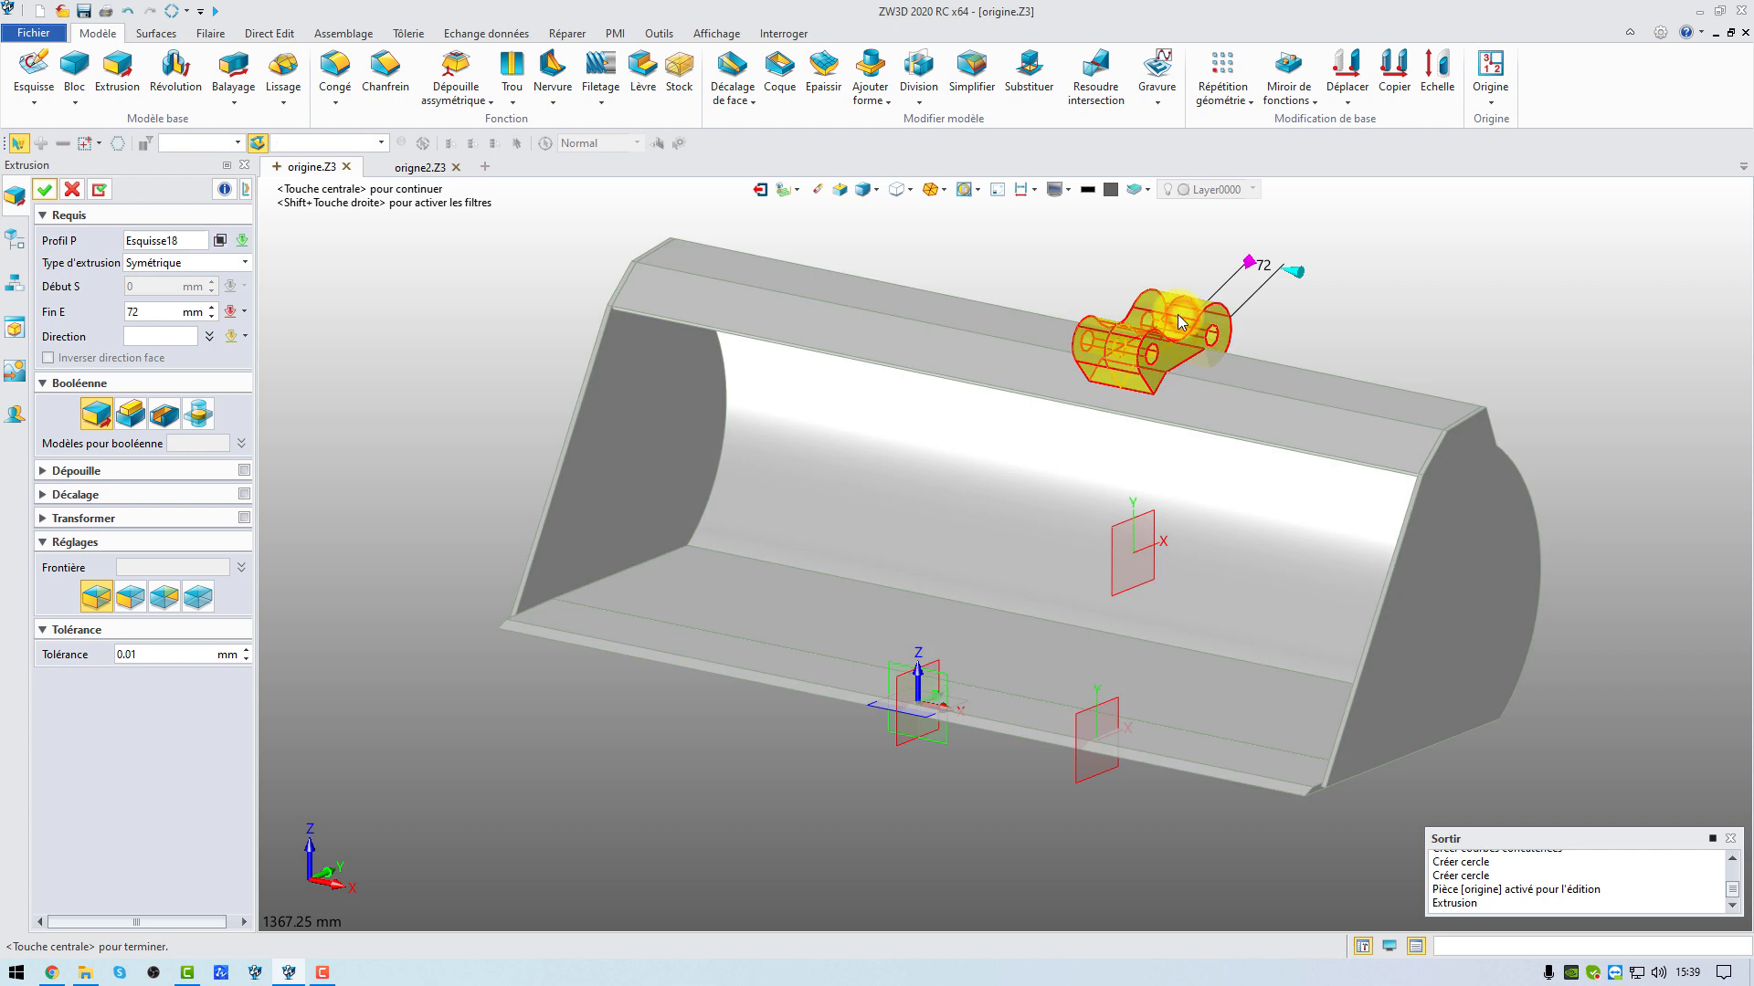
left_click(154, 312)
type("10")
key("Return")
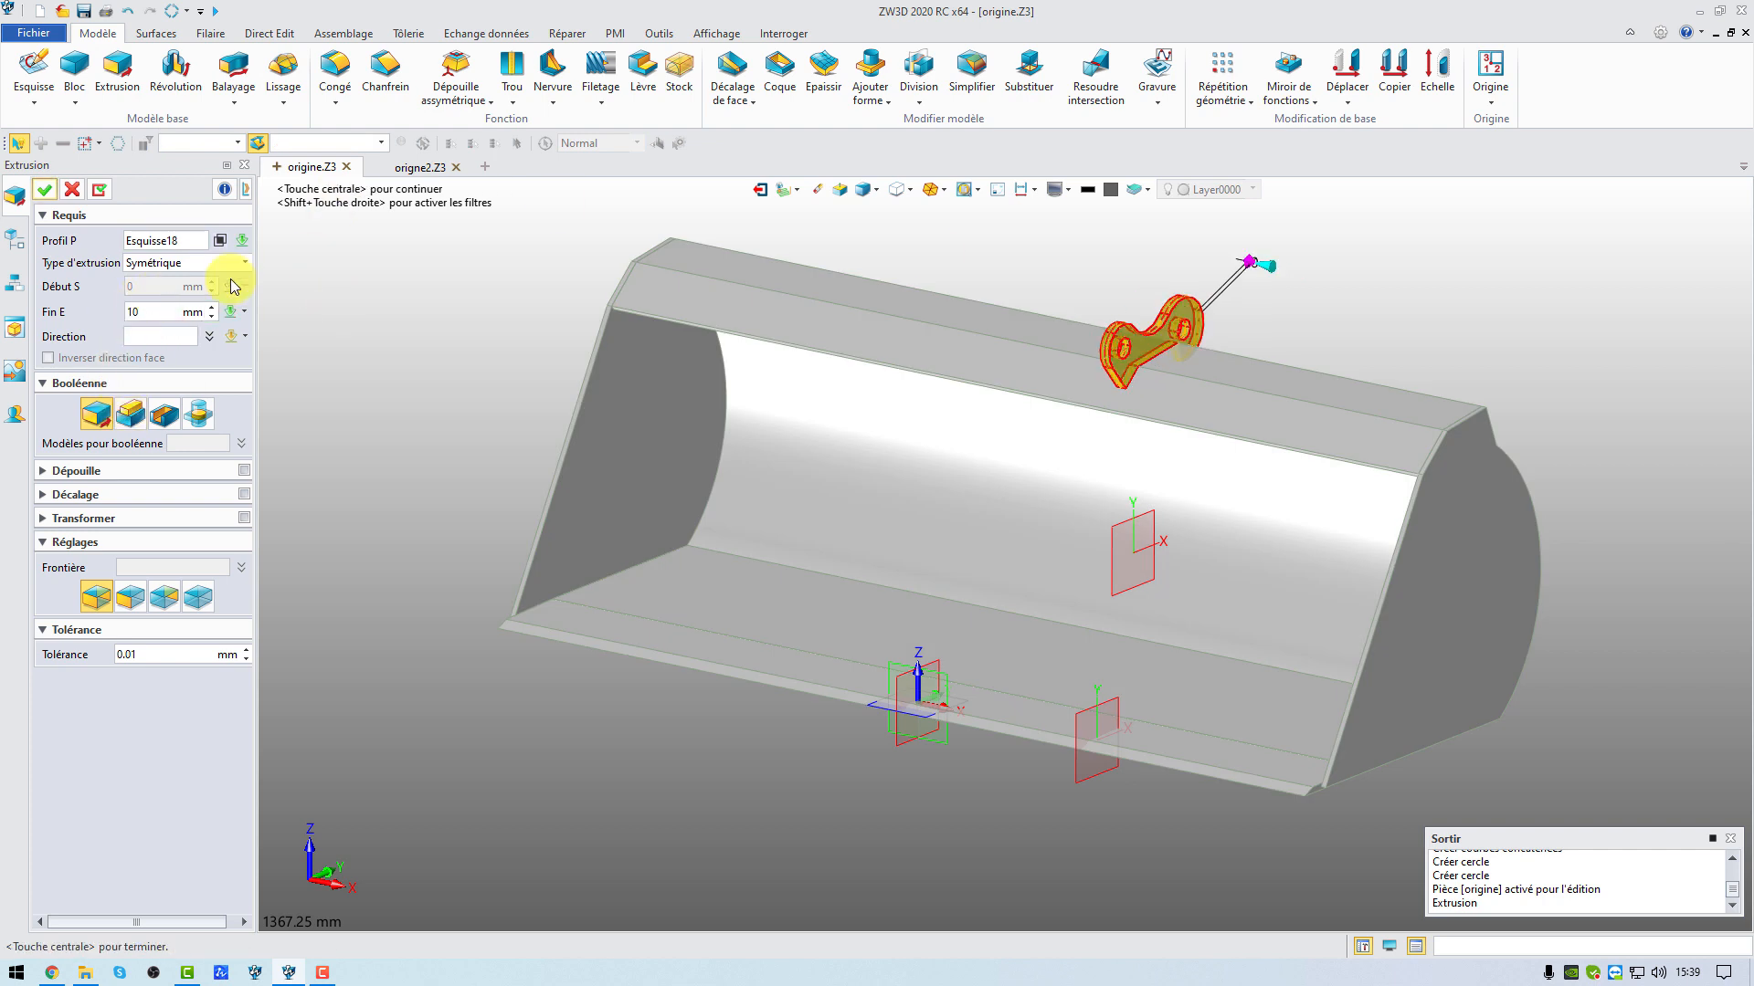
left_click(45, 190)
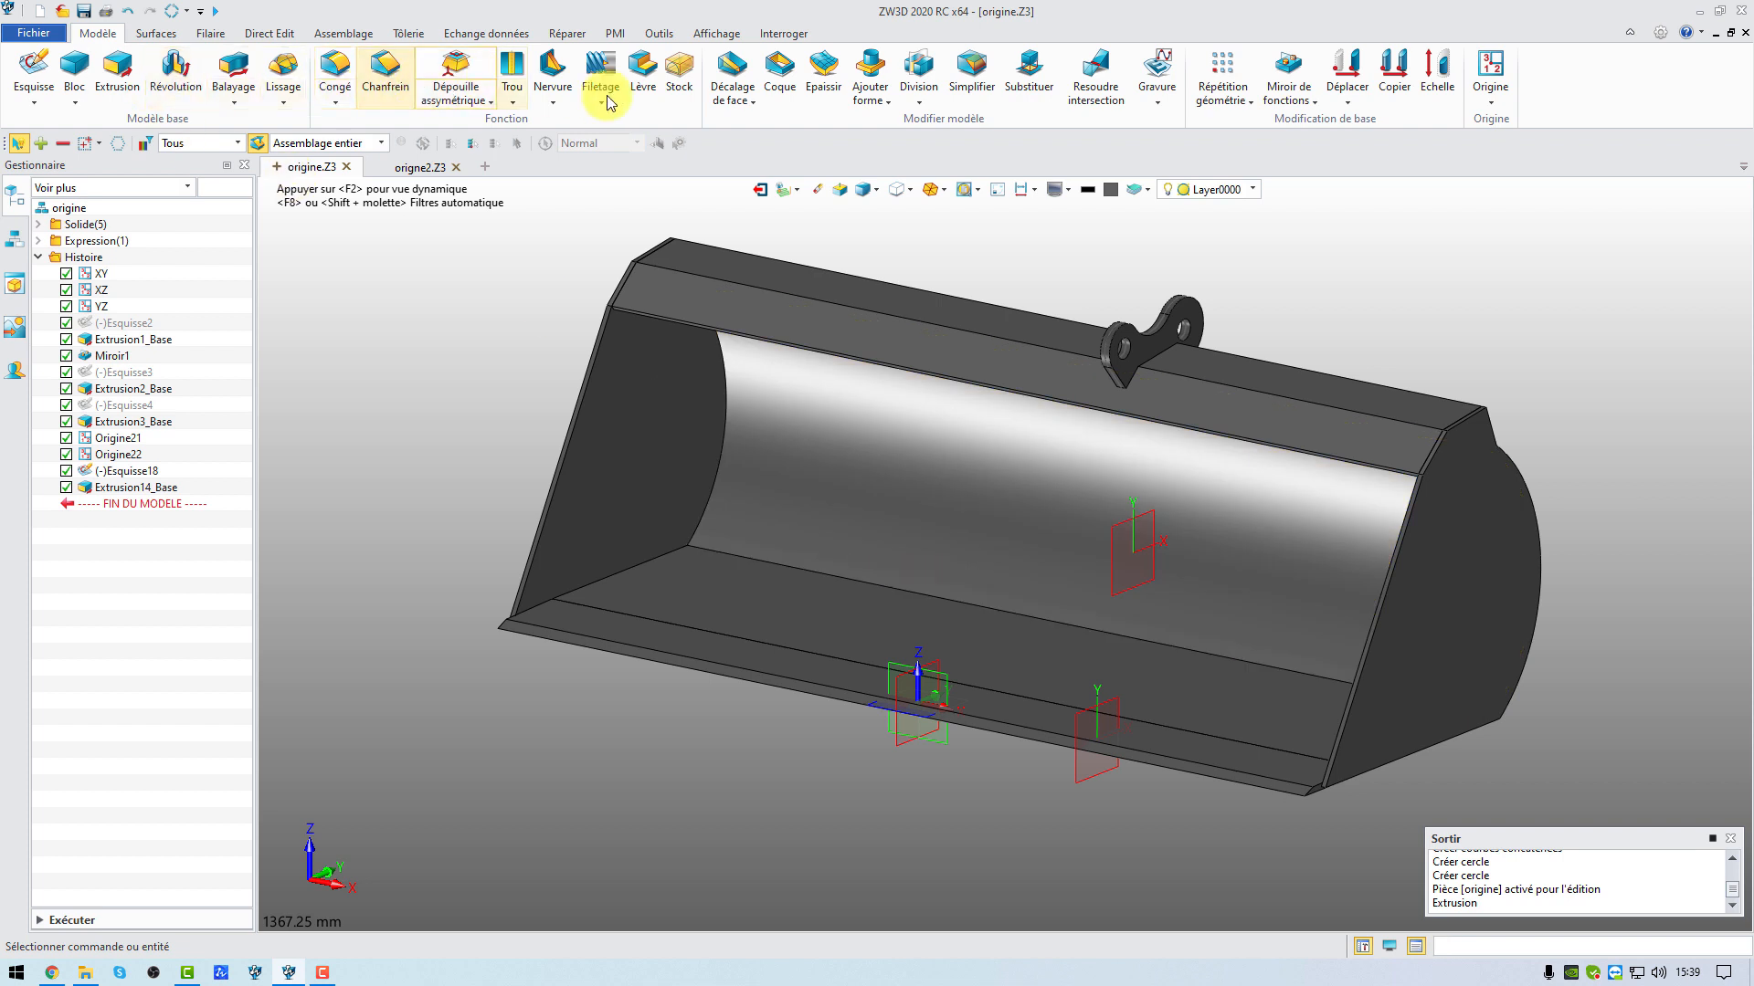
Mirror the lug extrusion about the YZ plane as a copy
left_click(1288, 84)
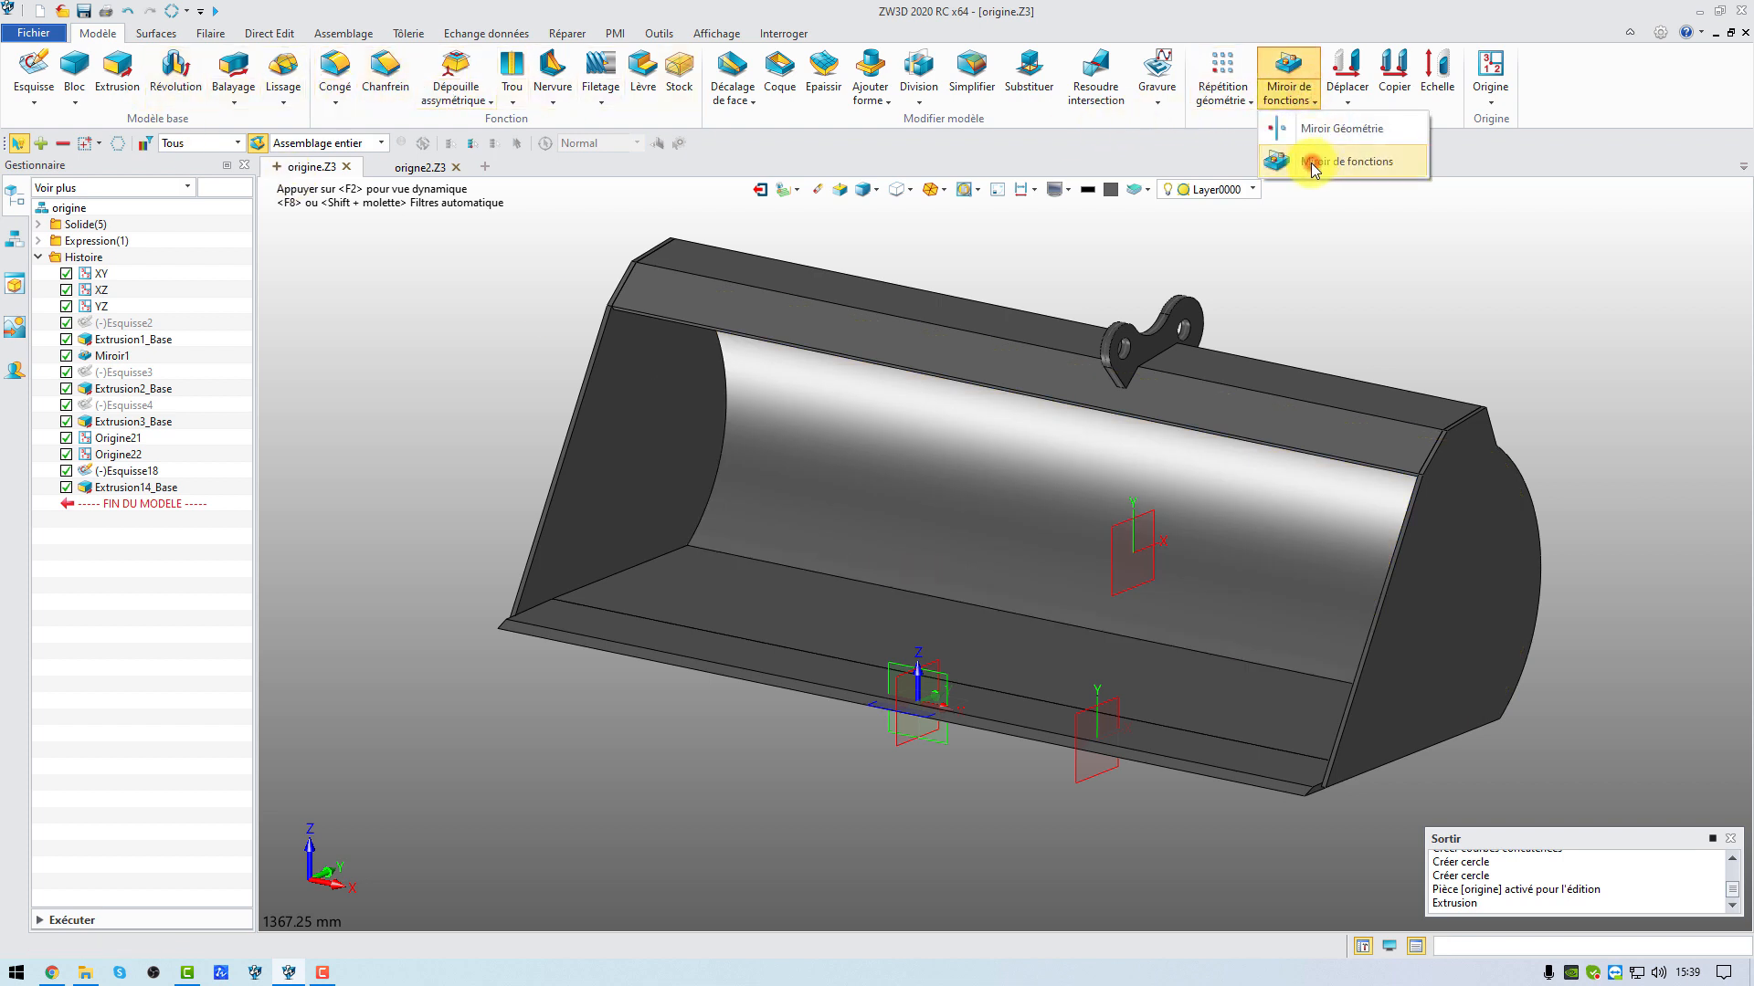
left_click(1311, 162)
left_click(1129, 358)
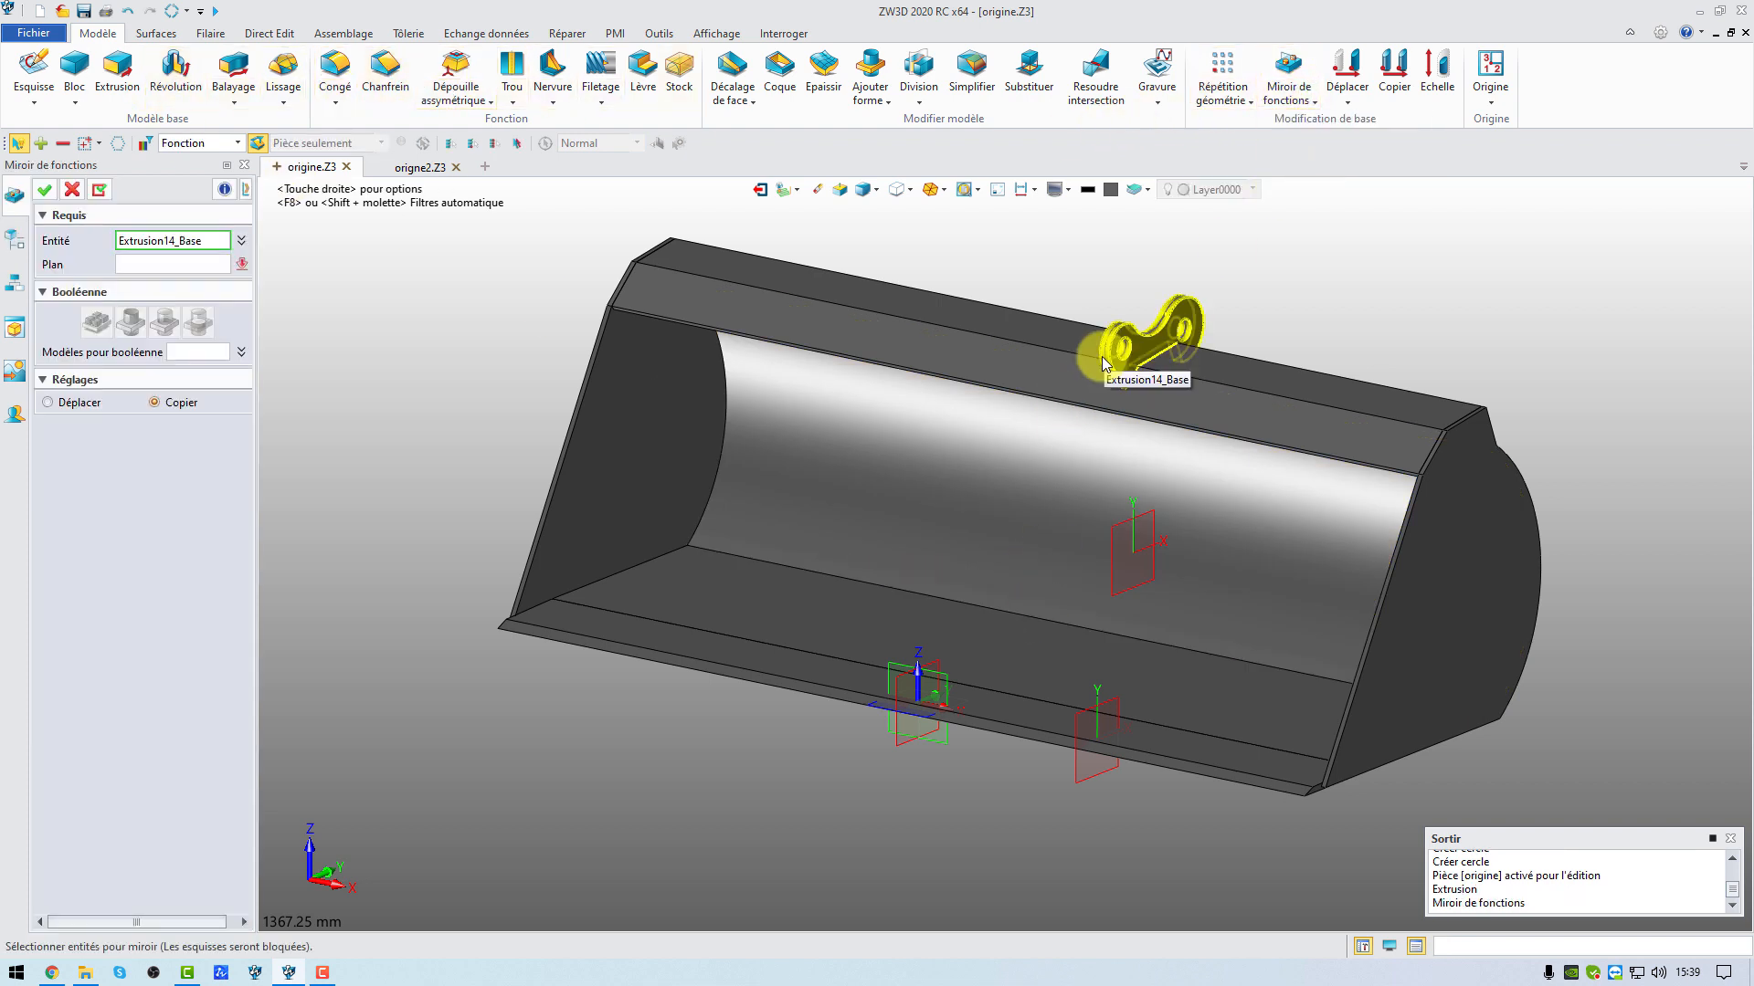
left_click(132, 262)
left_click(903, 694)
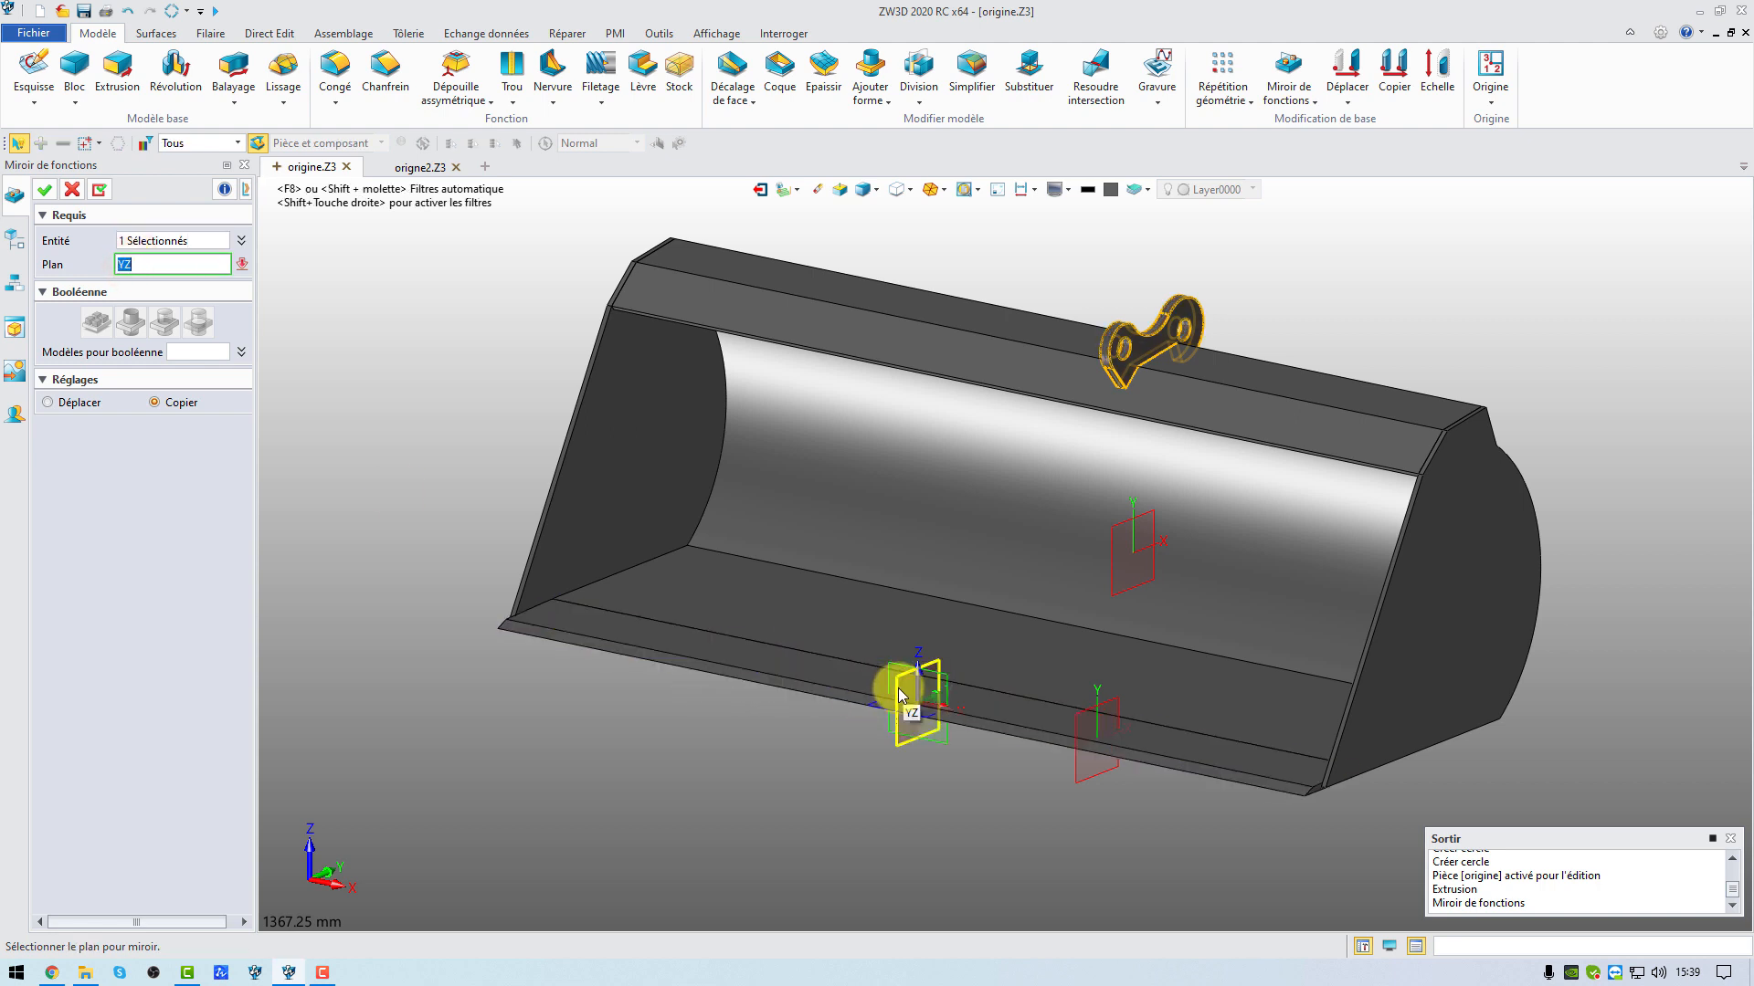
left_click(45, 191)
Change the offset of the datum plane carrying the lug sketch to -790 mm
mouse_move(695, 370)
middle_mouse_down()
mouse_move(751, 380)
mouse_move(704, 372)
middle_mouse_up()
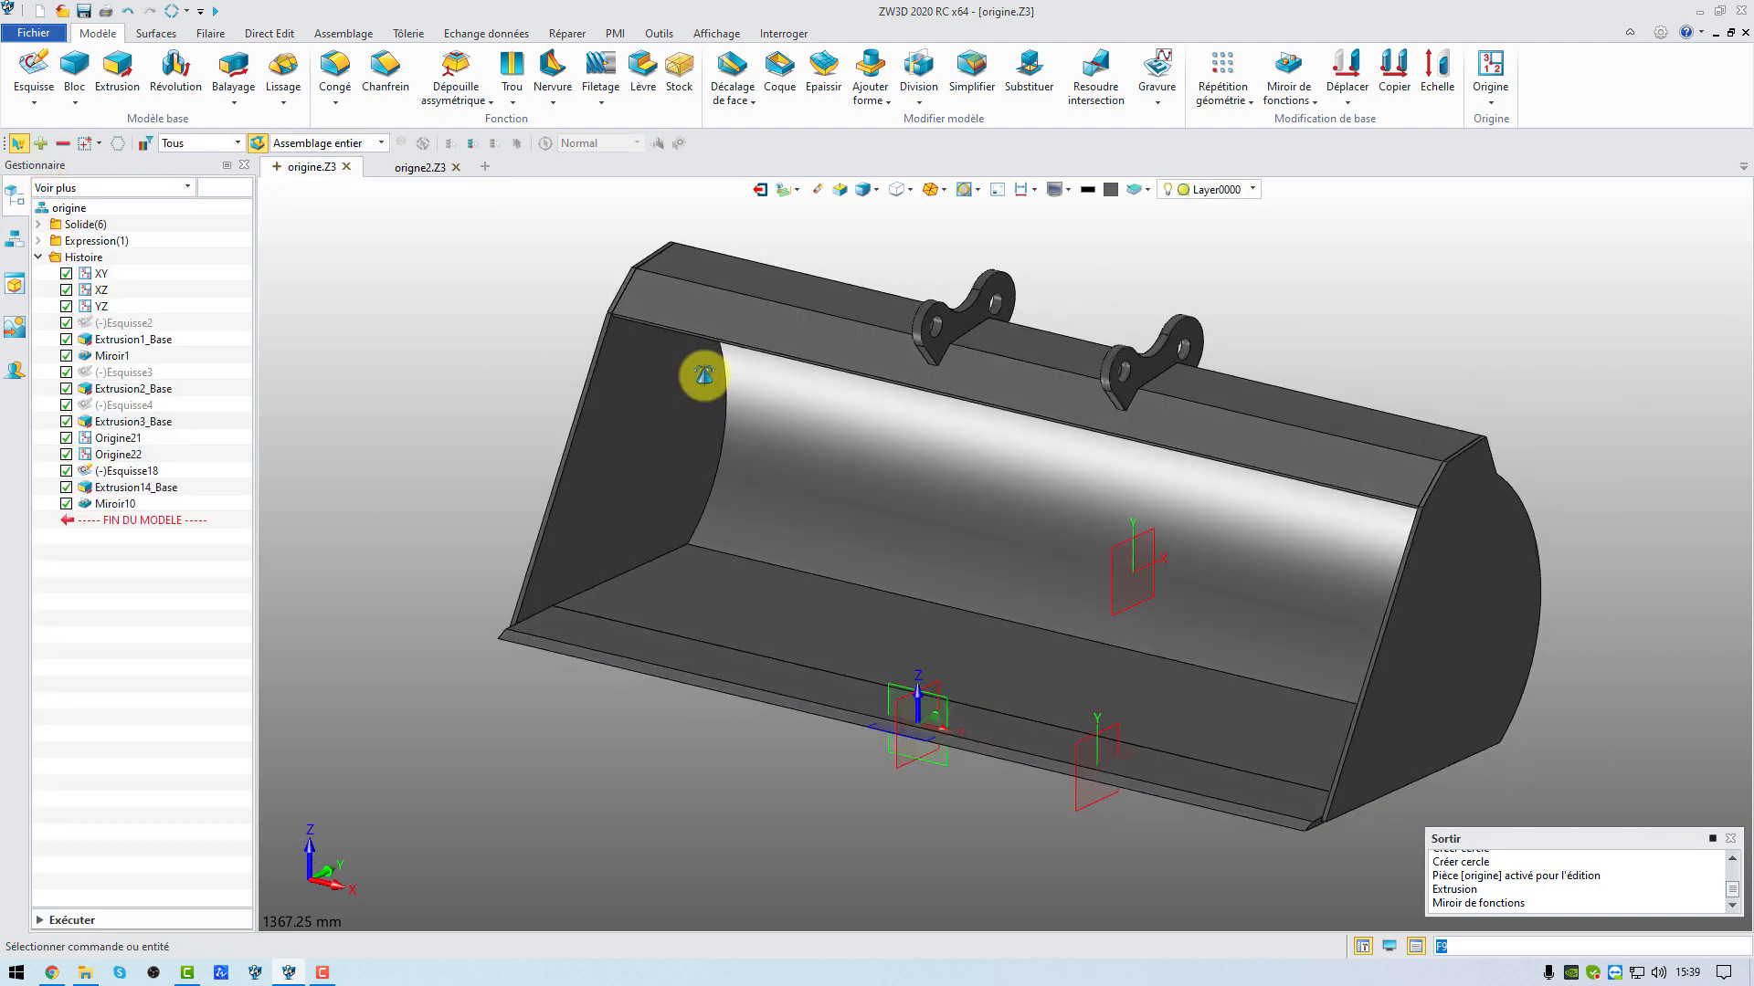
left_click(131, 458)
right_click(131, 458)
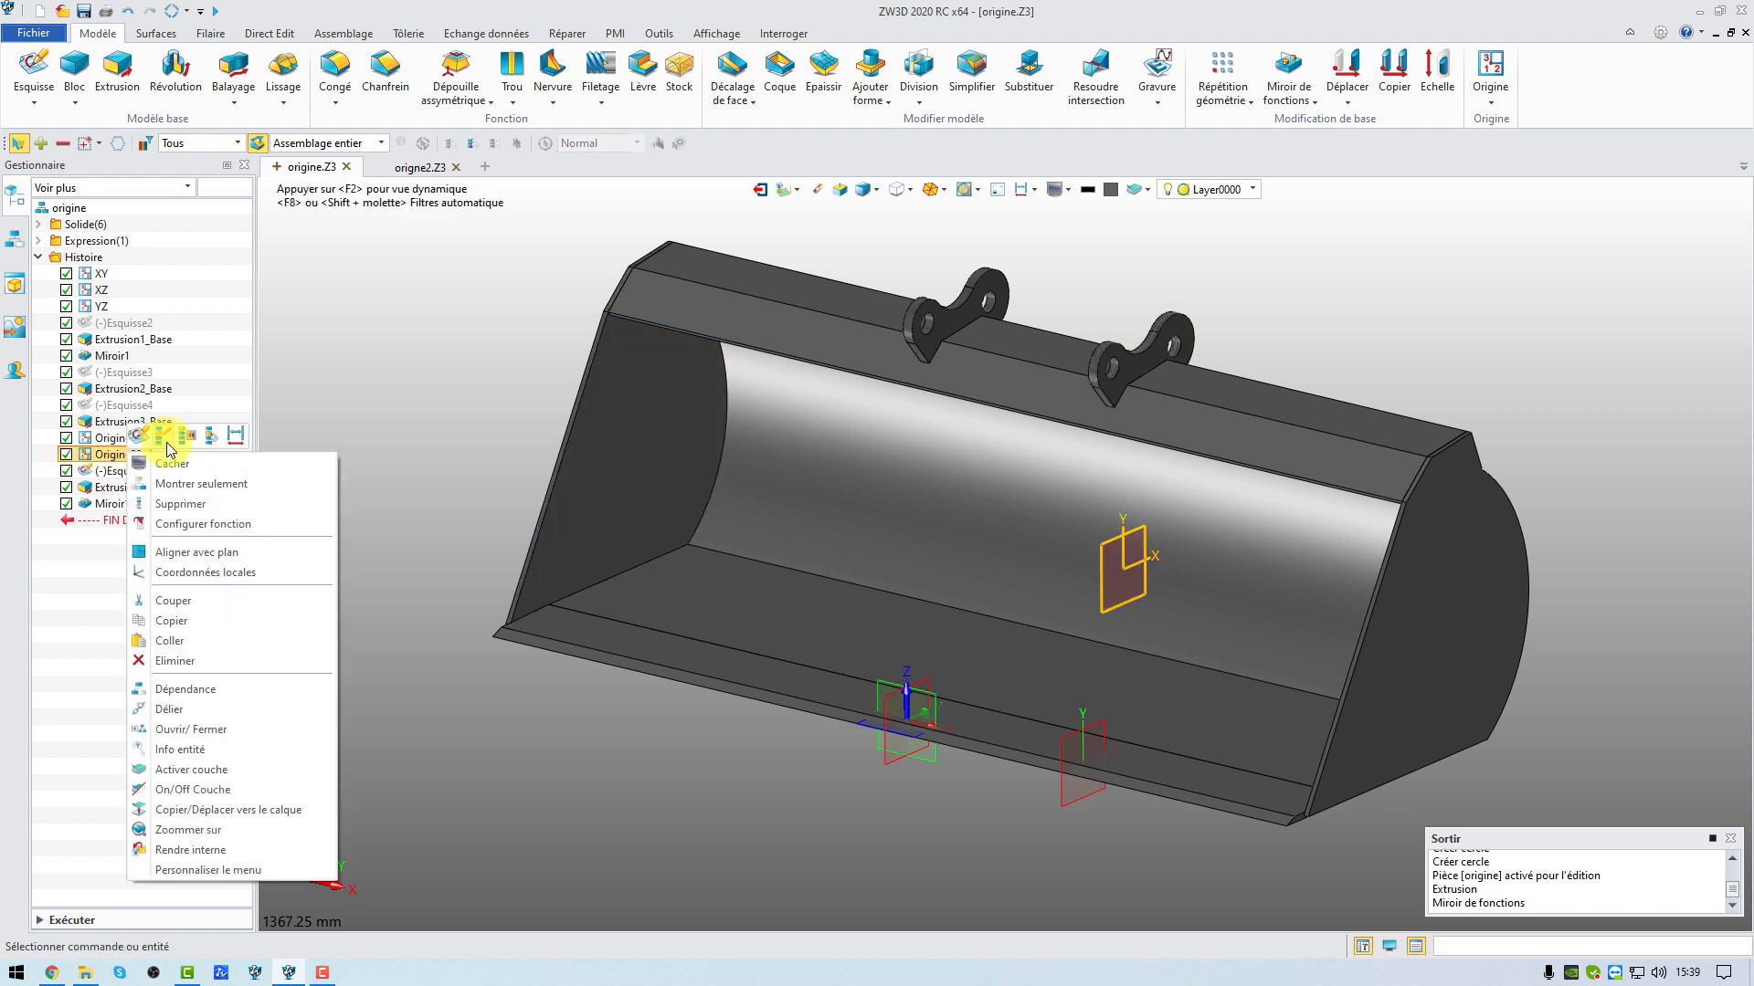
left_click(162, 440)
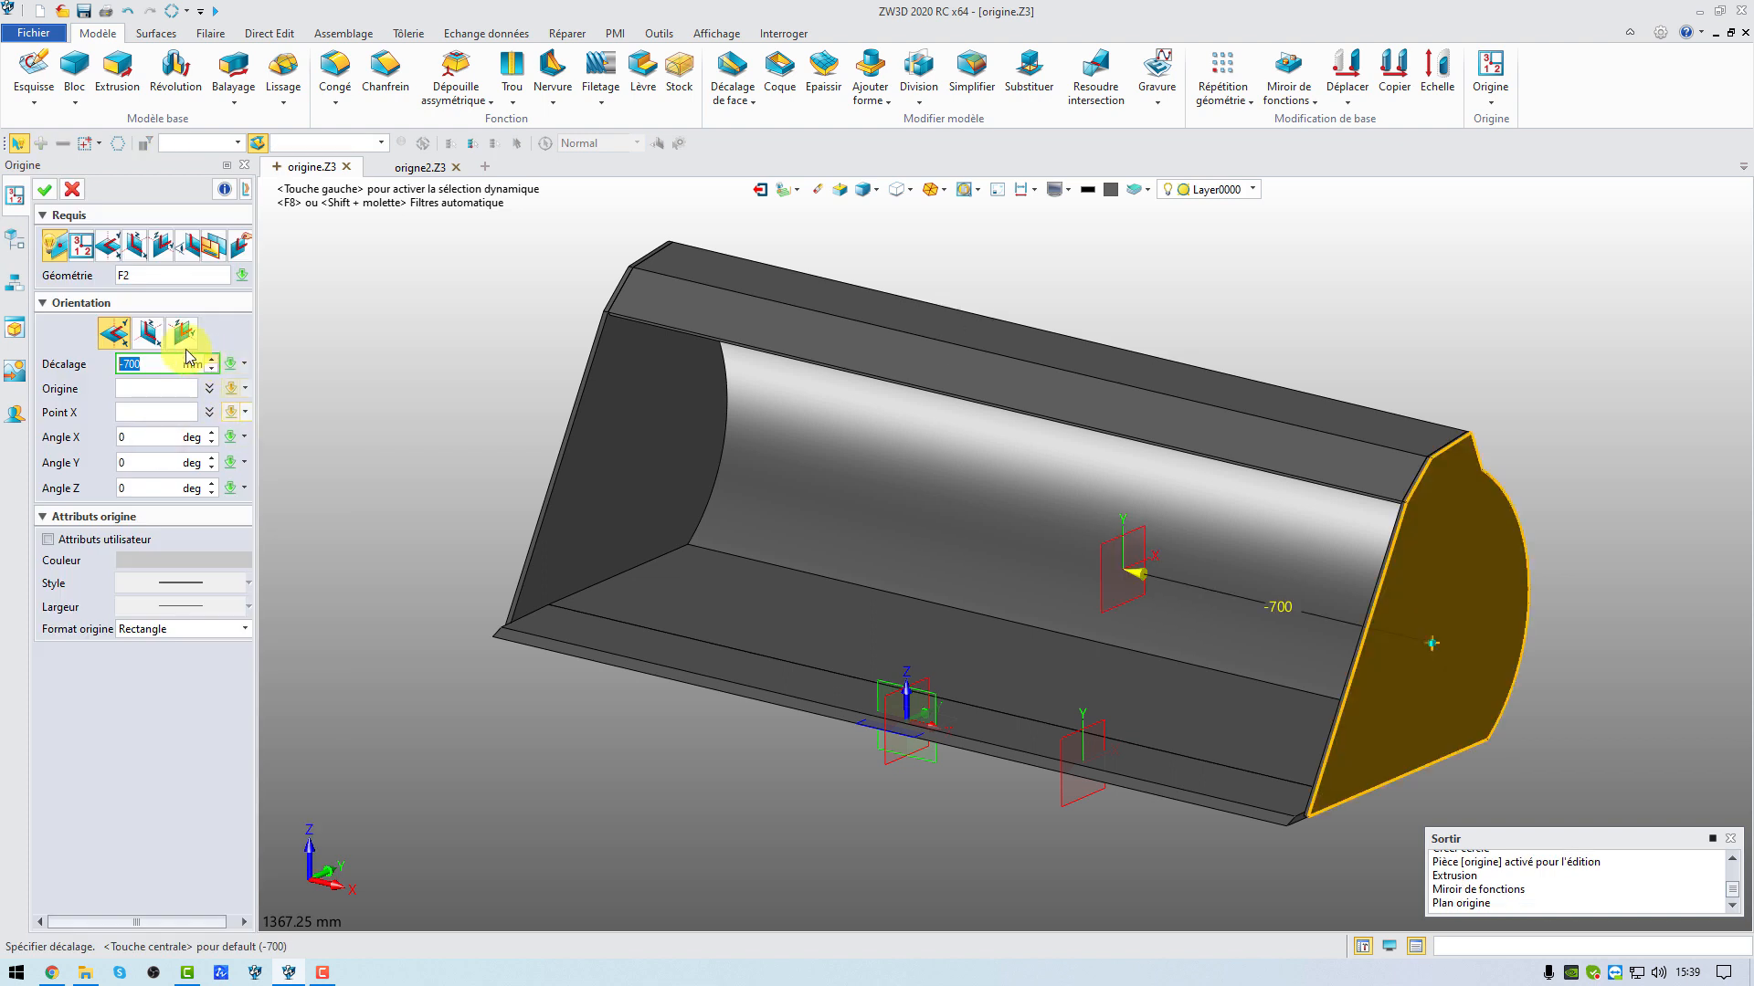
left_click_drag(1132, 576, 1096, 563)
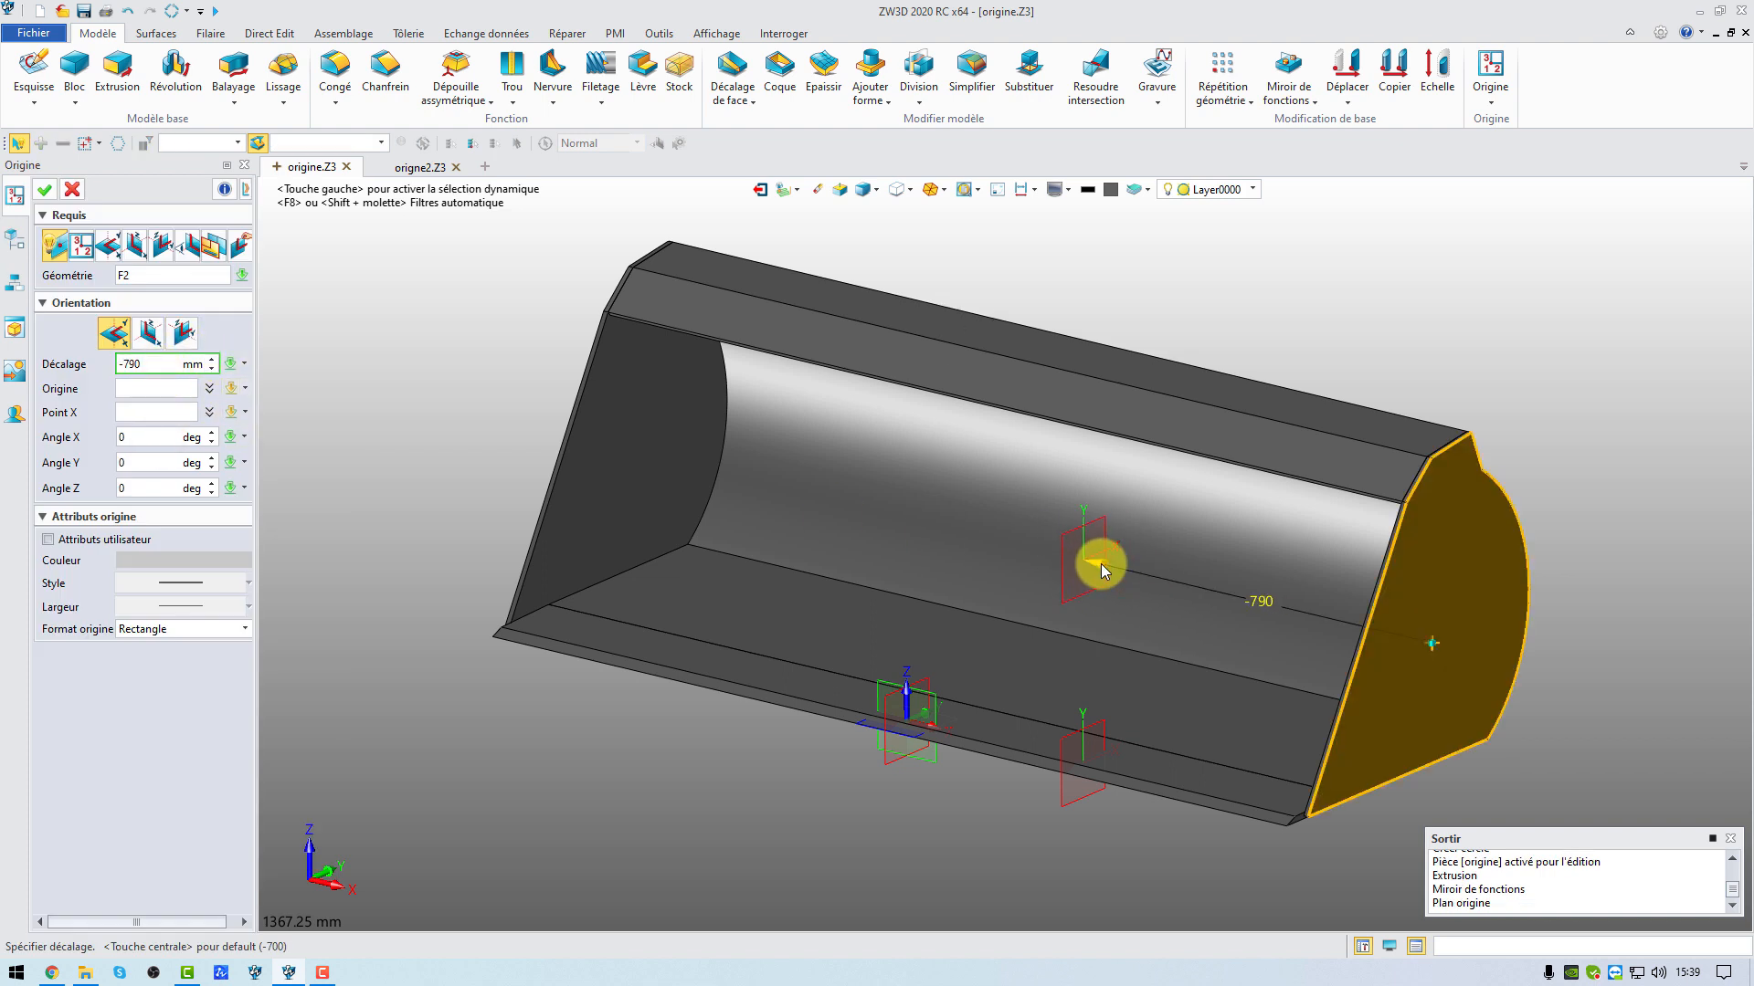
left_click(42, 190)
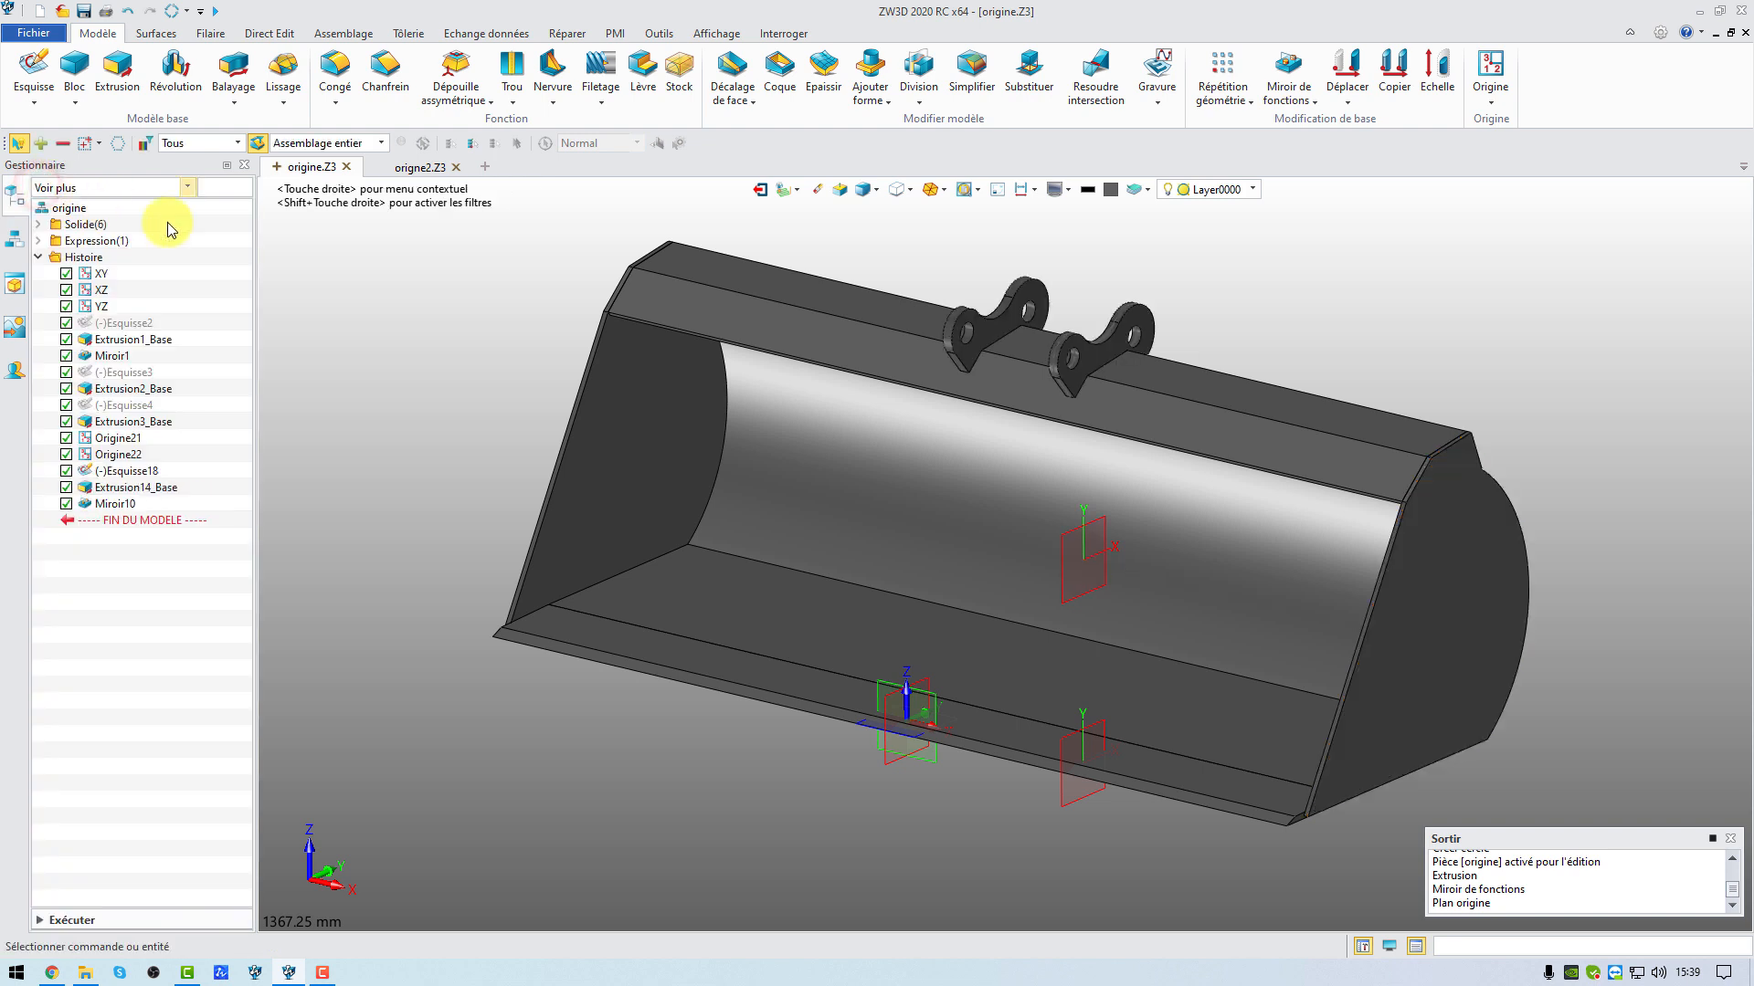
Hide the two added datum planes, Origine21 and Origine22
mouse_move(404, 397)
right_mouse_down()
mouse_move(426, 383)
mouse_move(411, 393)
right_mouse_up()
left_click(122, 439)
left_click(125, 452, "ctrl")
right_click(128, 456)
left_click(354, 457)
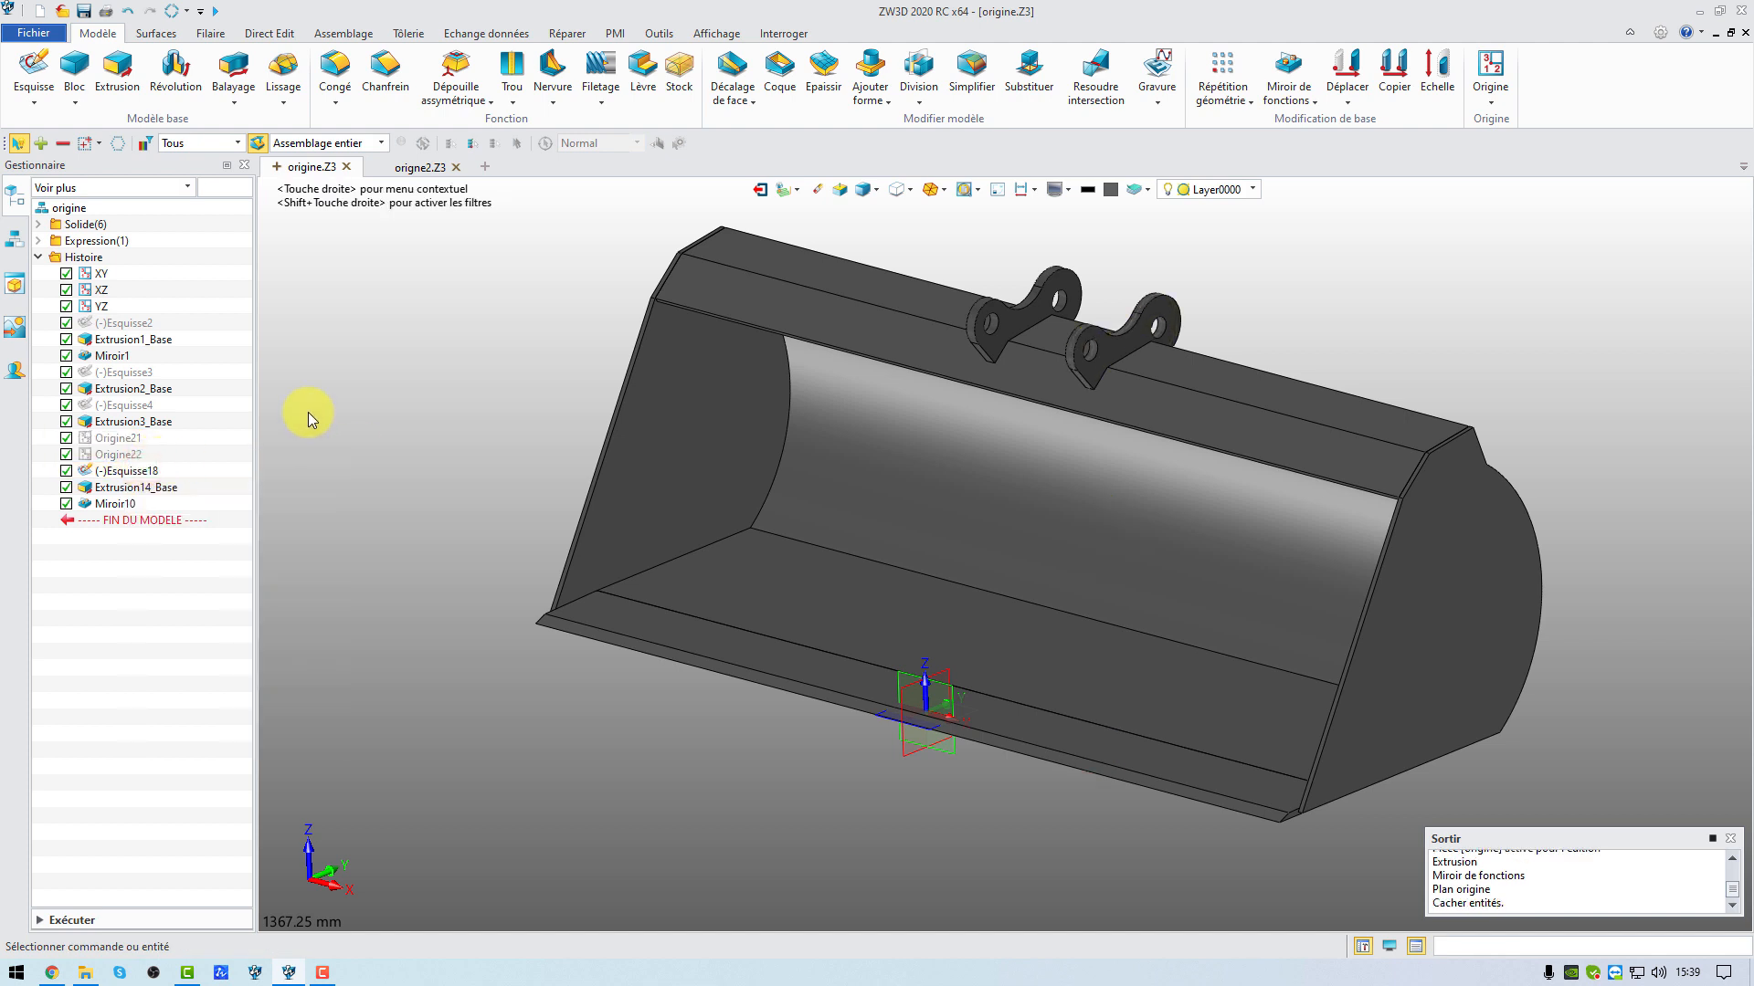
In the shaft part origne2.Z3, create a datum plane parallel to XY and tangent to the top of the front cylinder
left_click(398, 170)
middle_click_drag(611, 375, 651, 366)
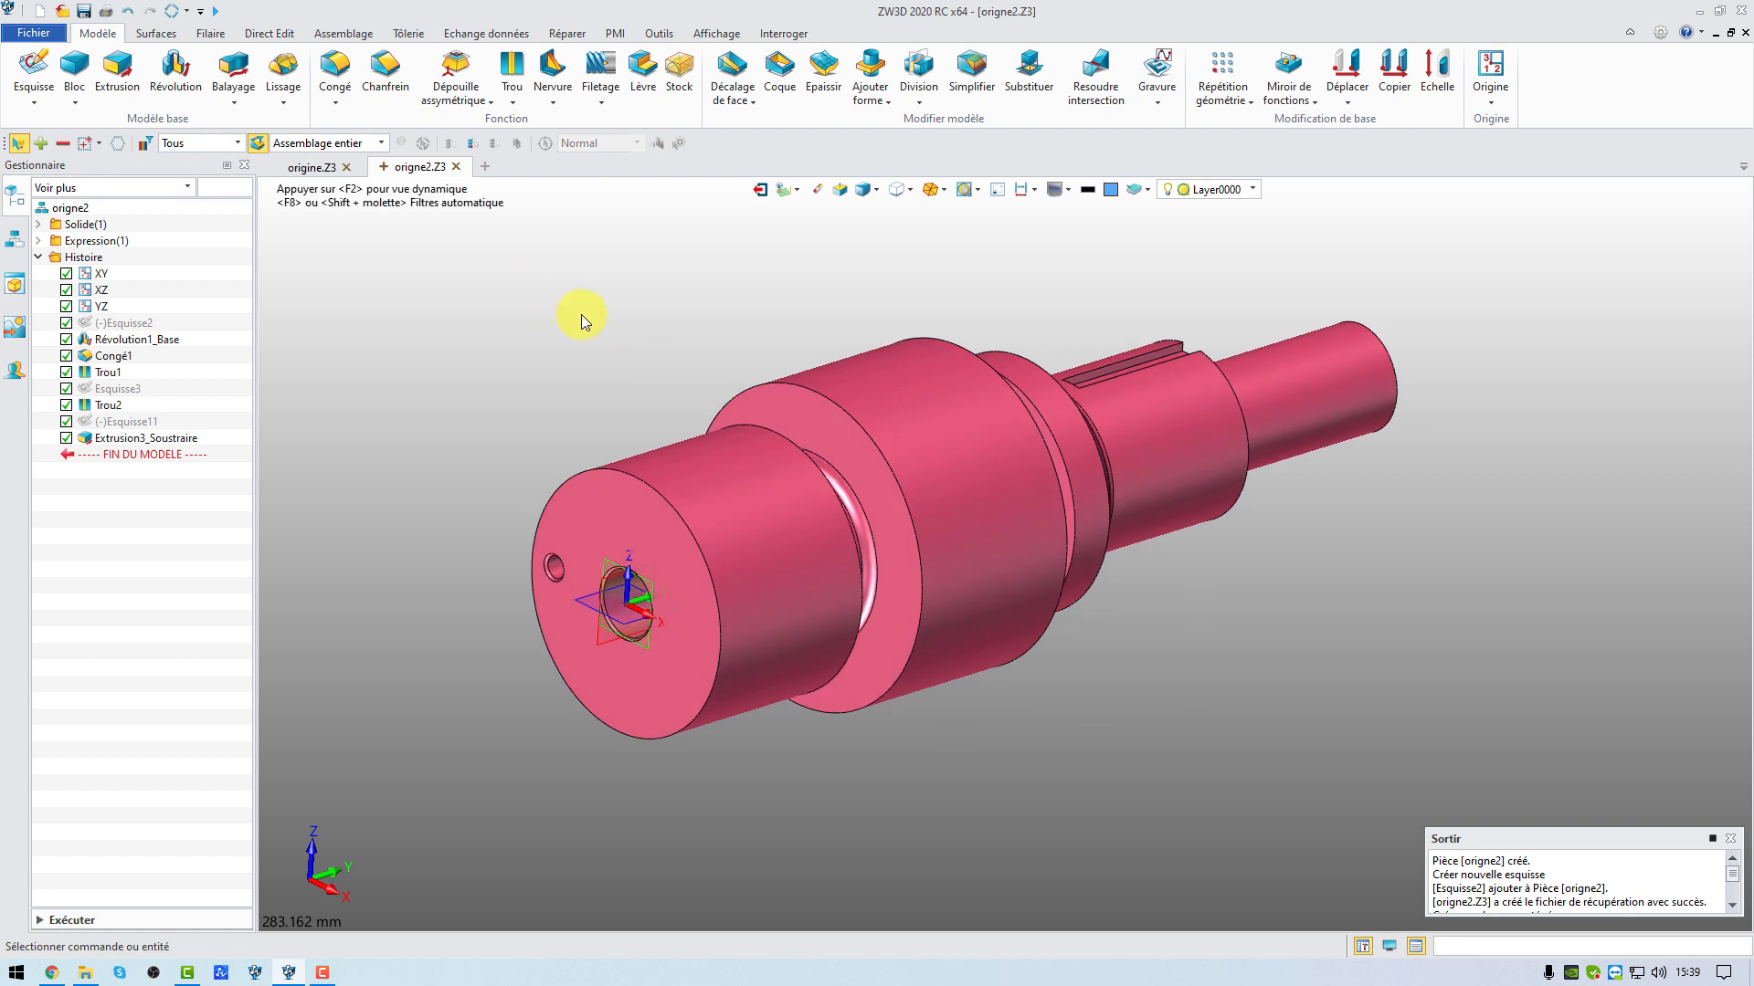
left_click(1490, 68)
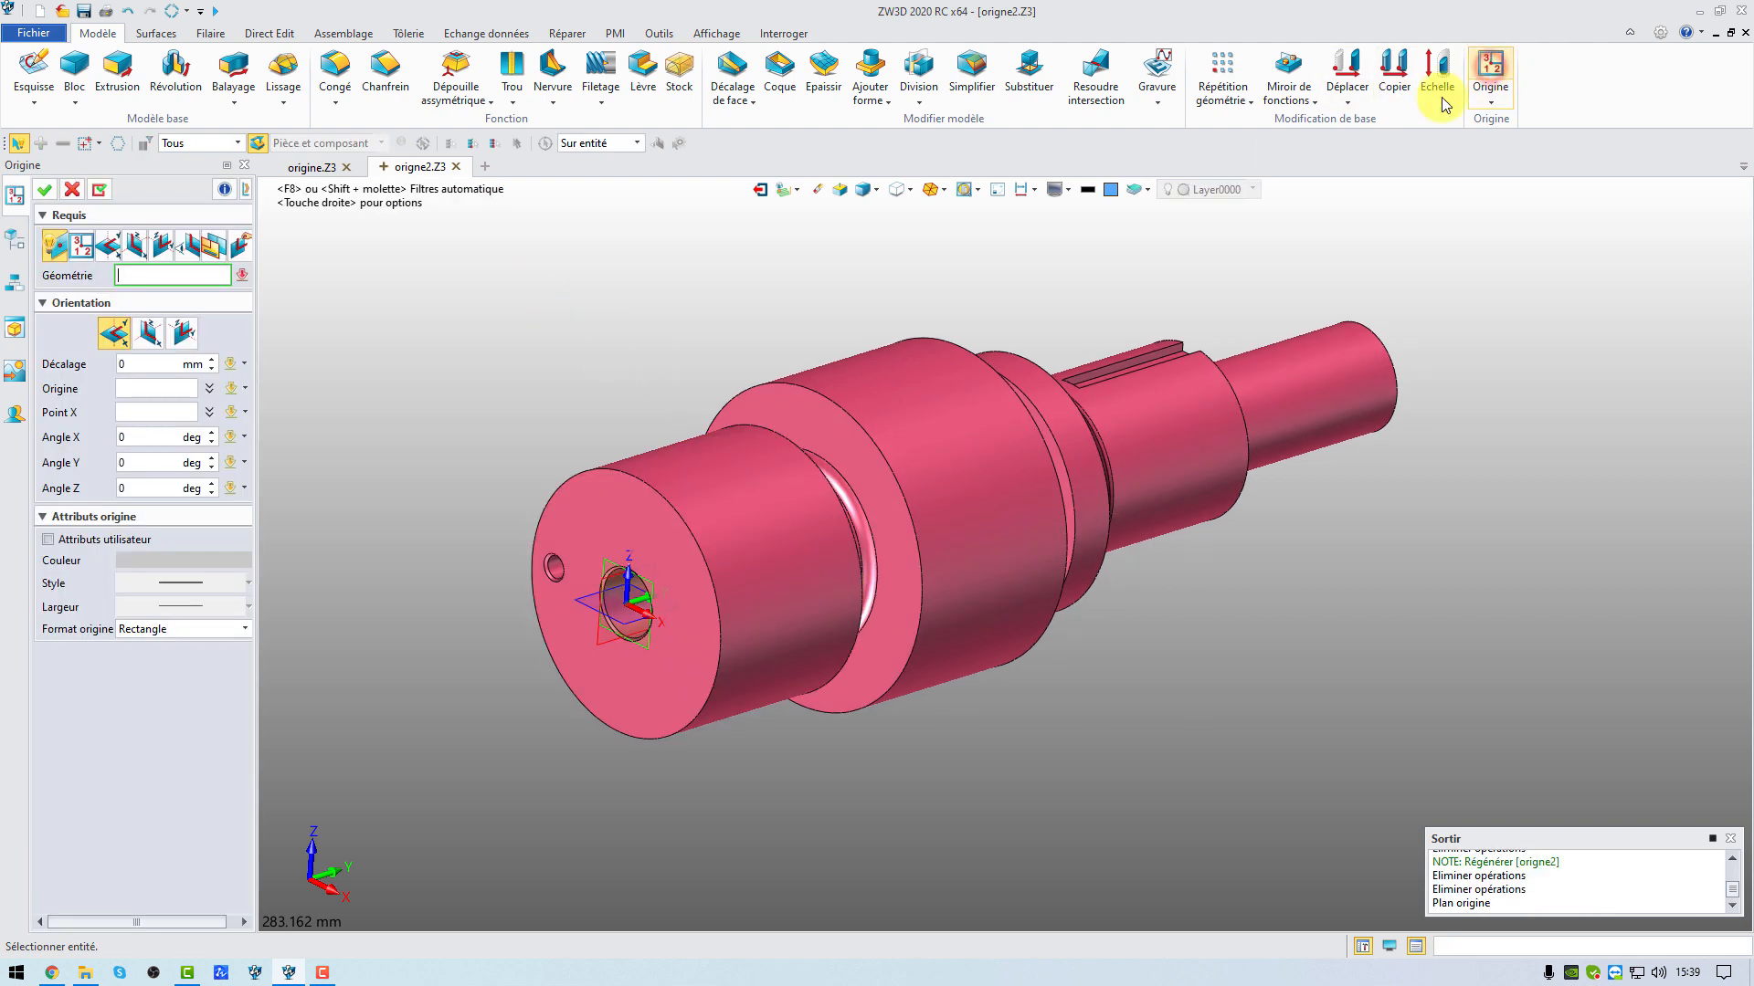
left_click(215, 247)
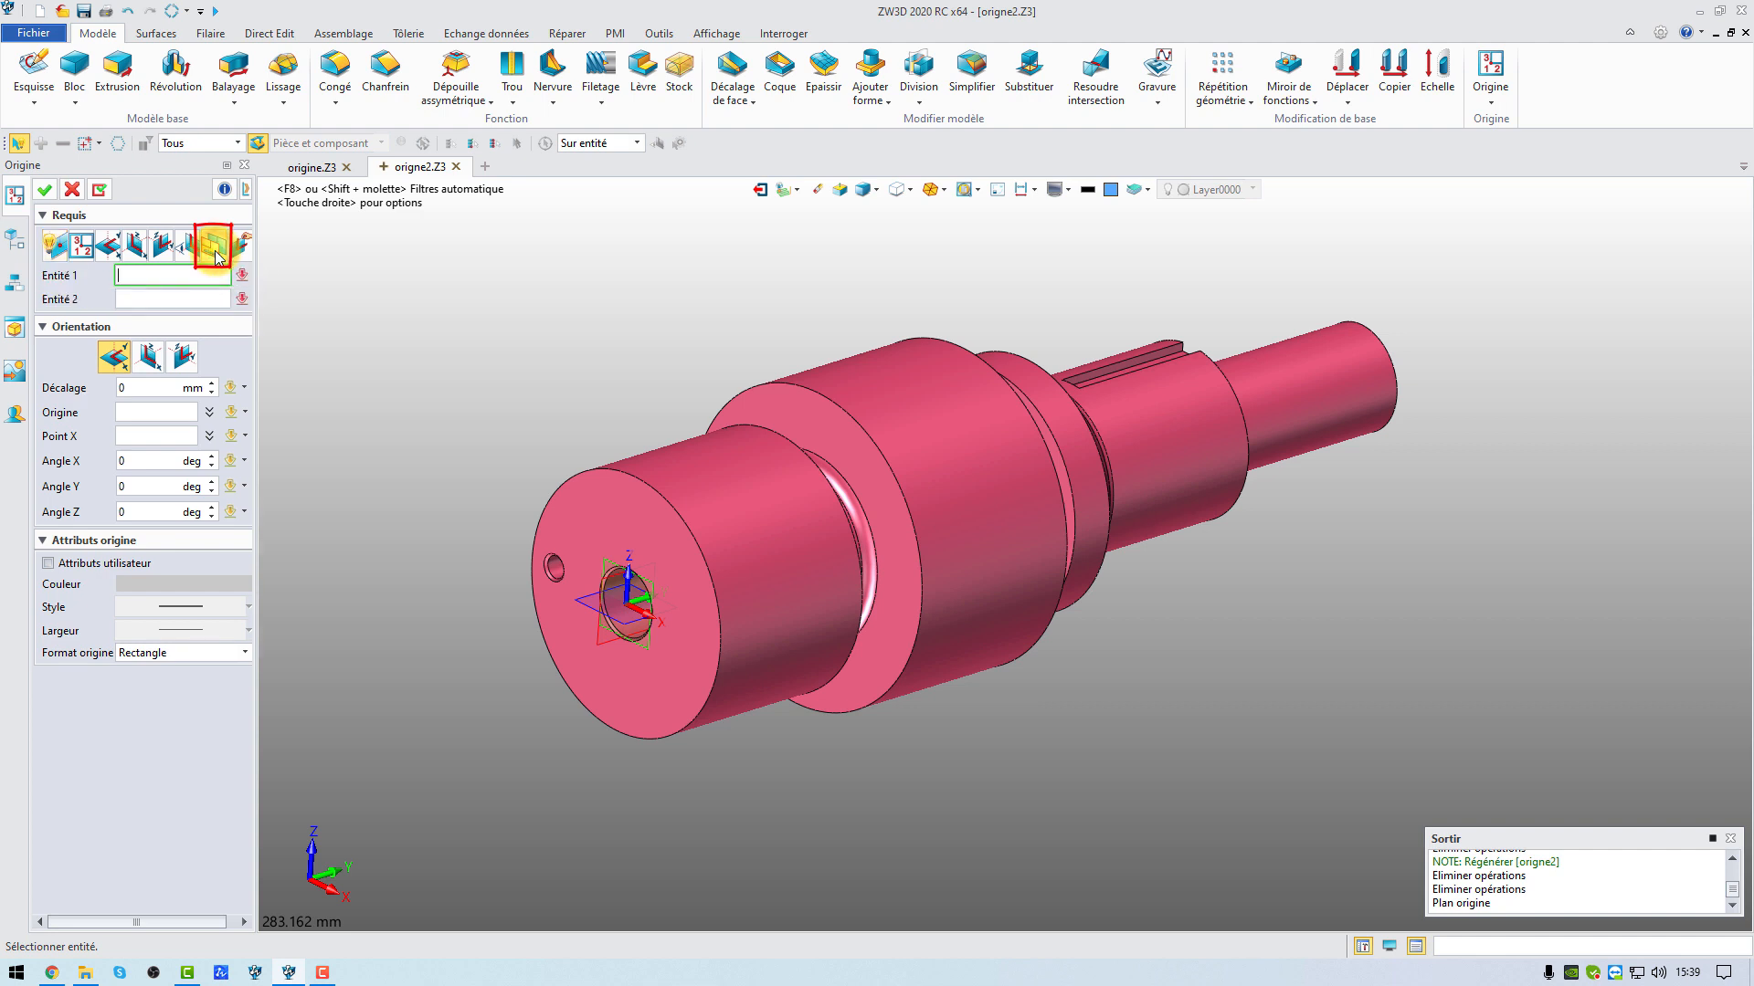
left_click(585, 616)
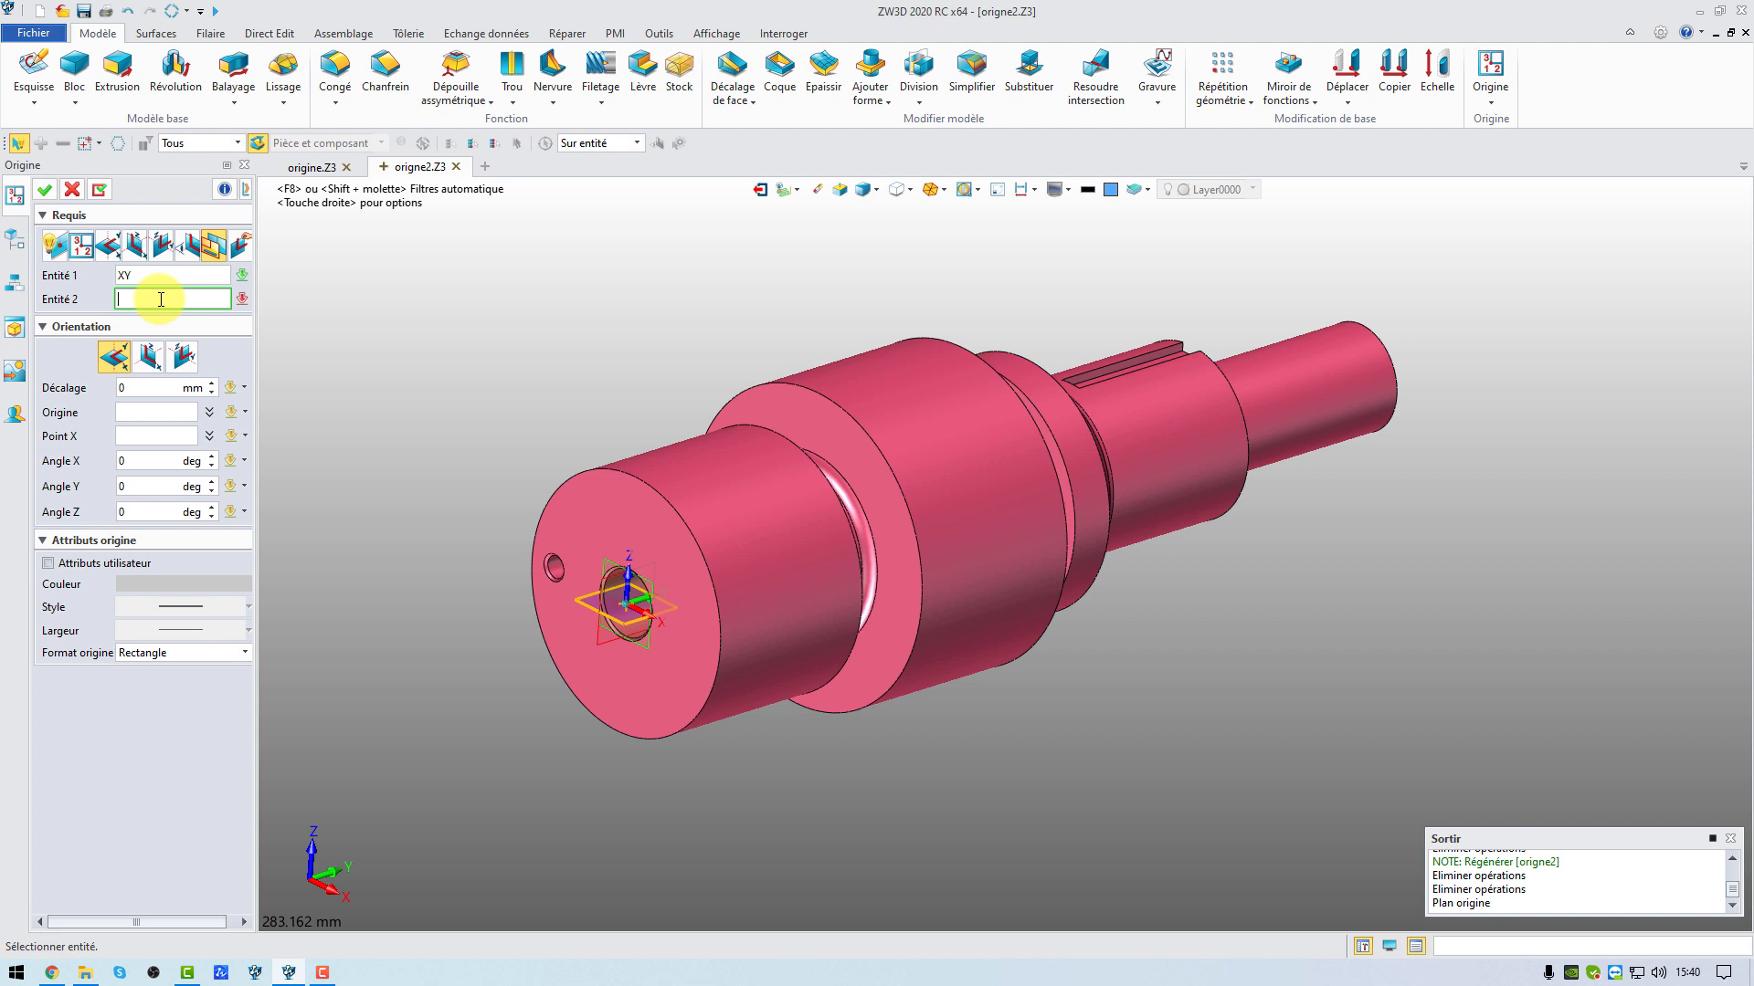
left_click(657, 465)
left_click(43, 189)
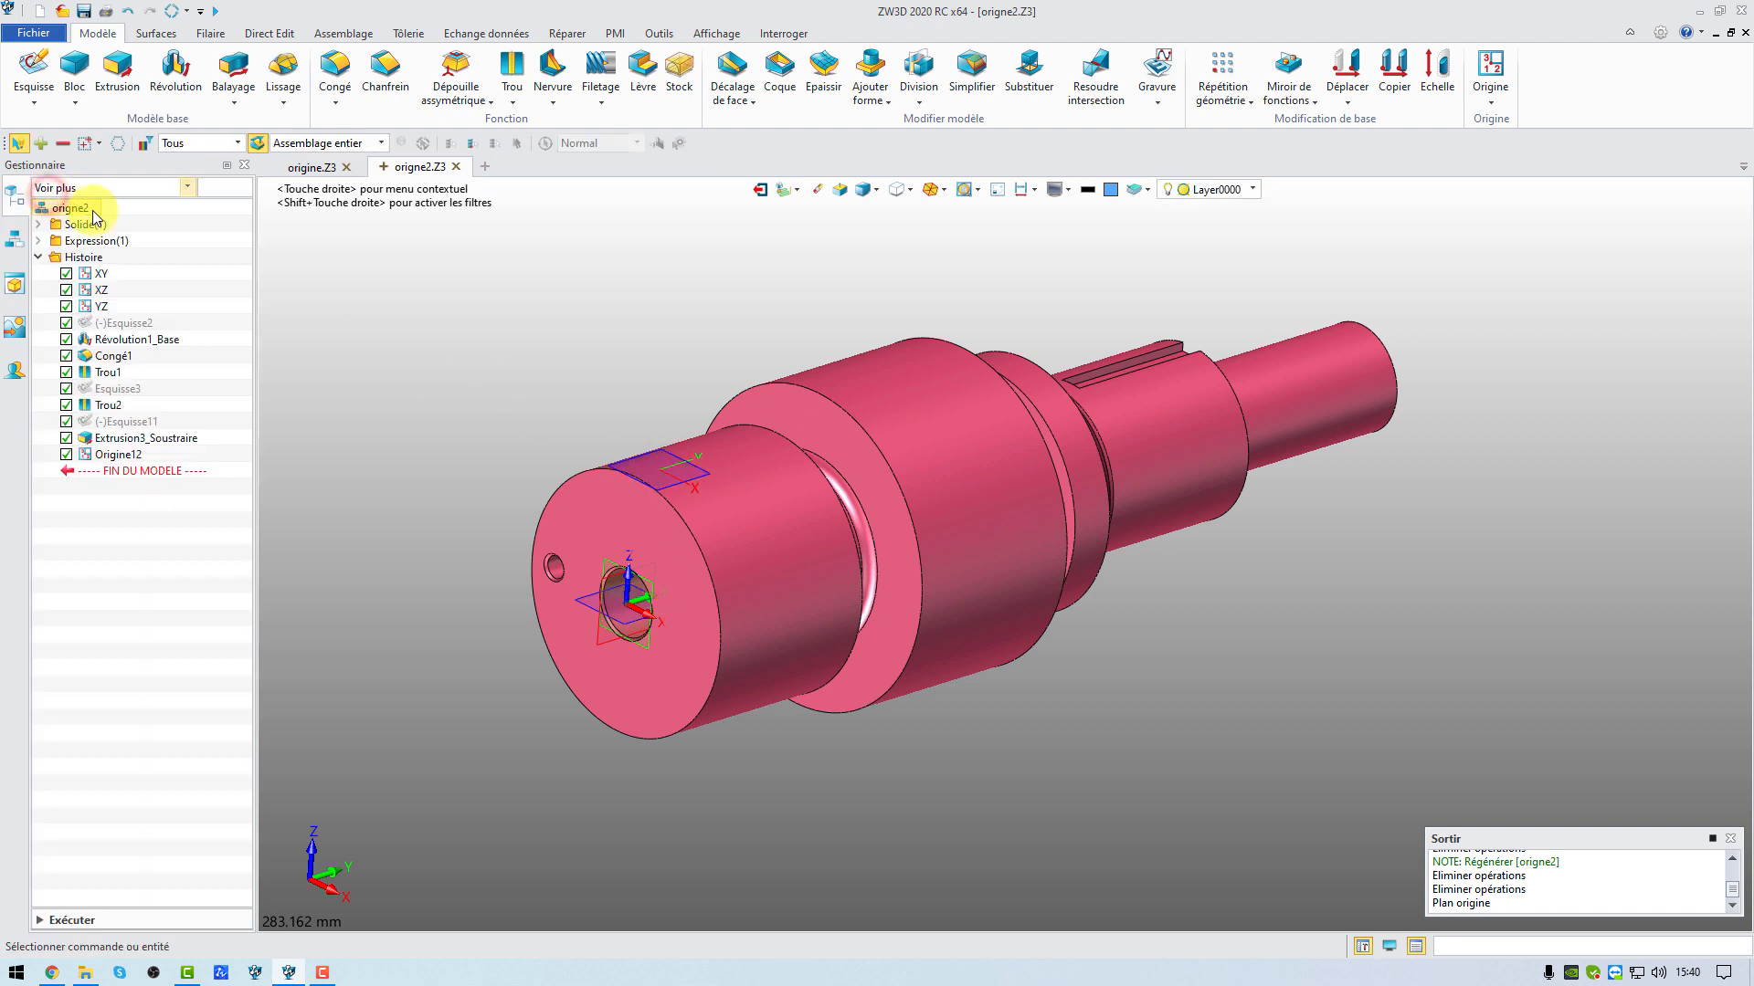
Sketch a centred rectangle about 16.6 mm wide and 48.95 mm high on the tangent plane above the front cylinder
left_click(33, 69)
left_click(659, 475)
left_click(43, 189)
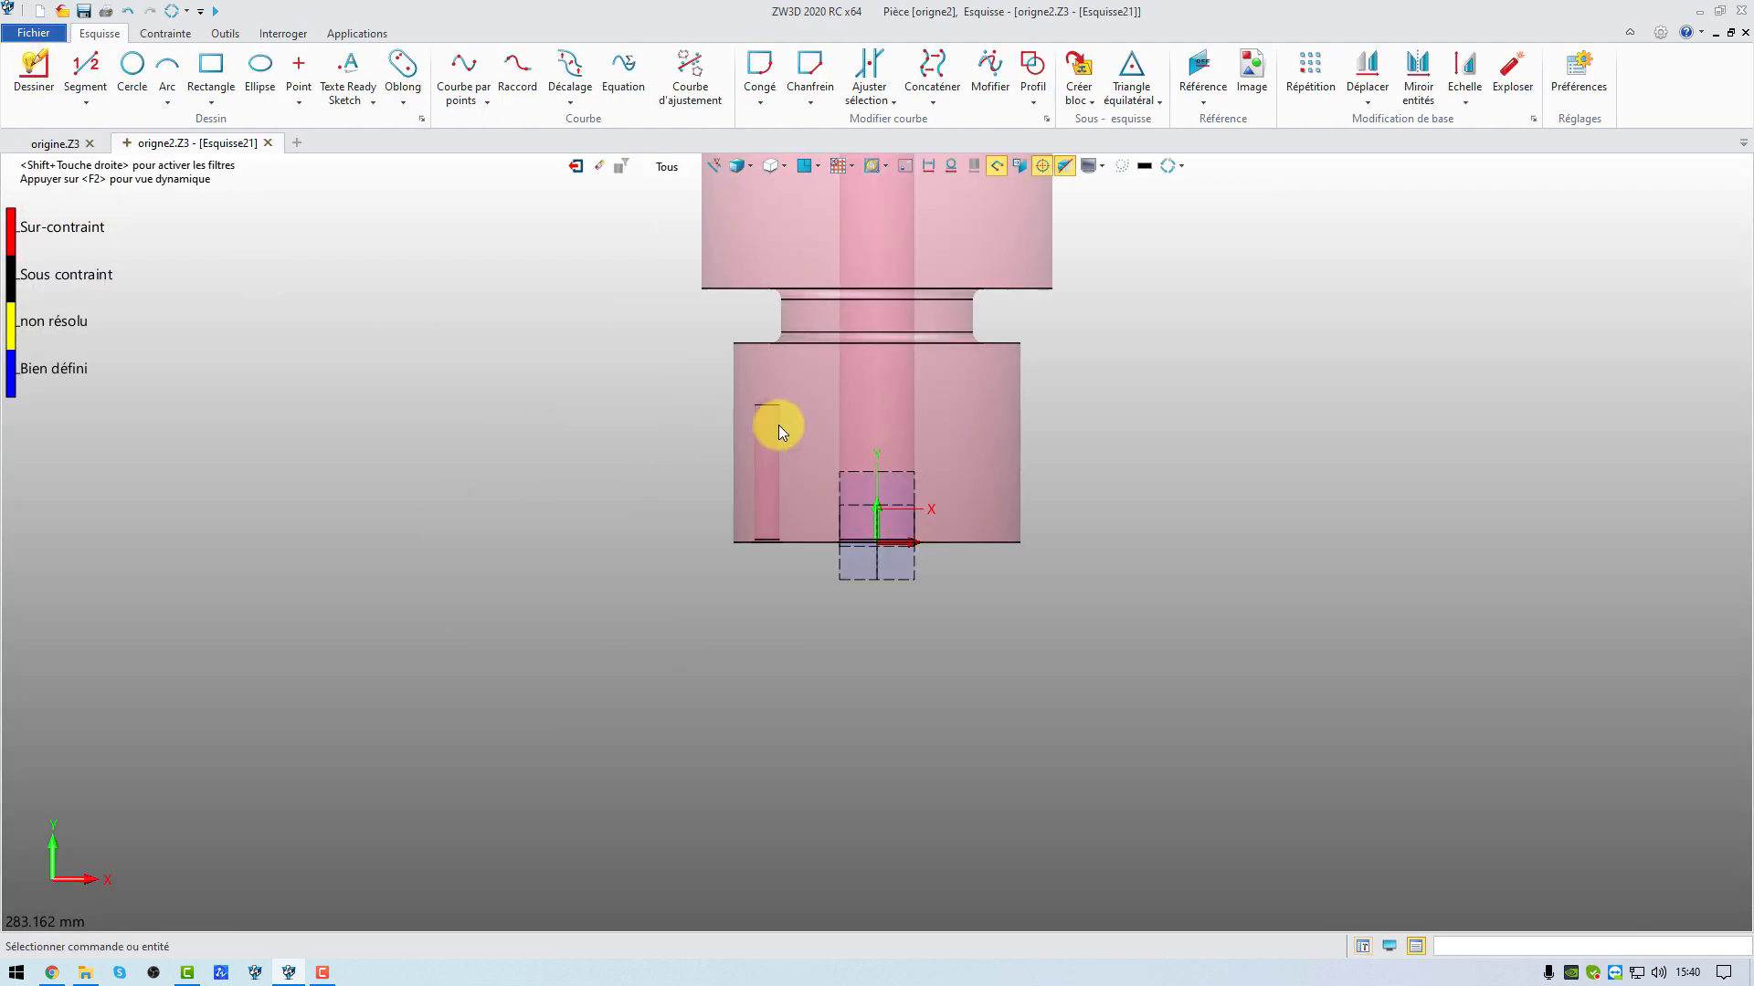
left_click(211, 68)
left_click(835, 594)
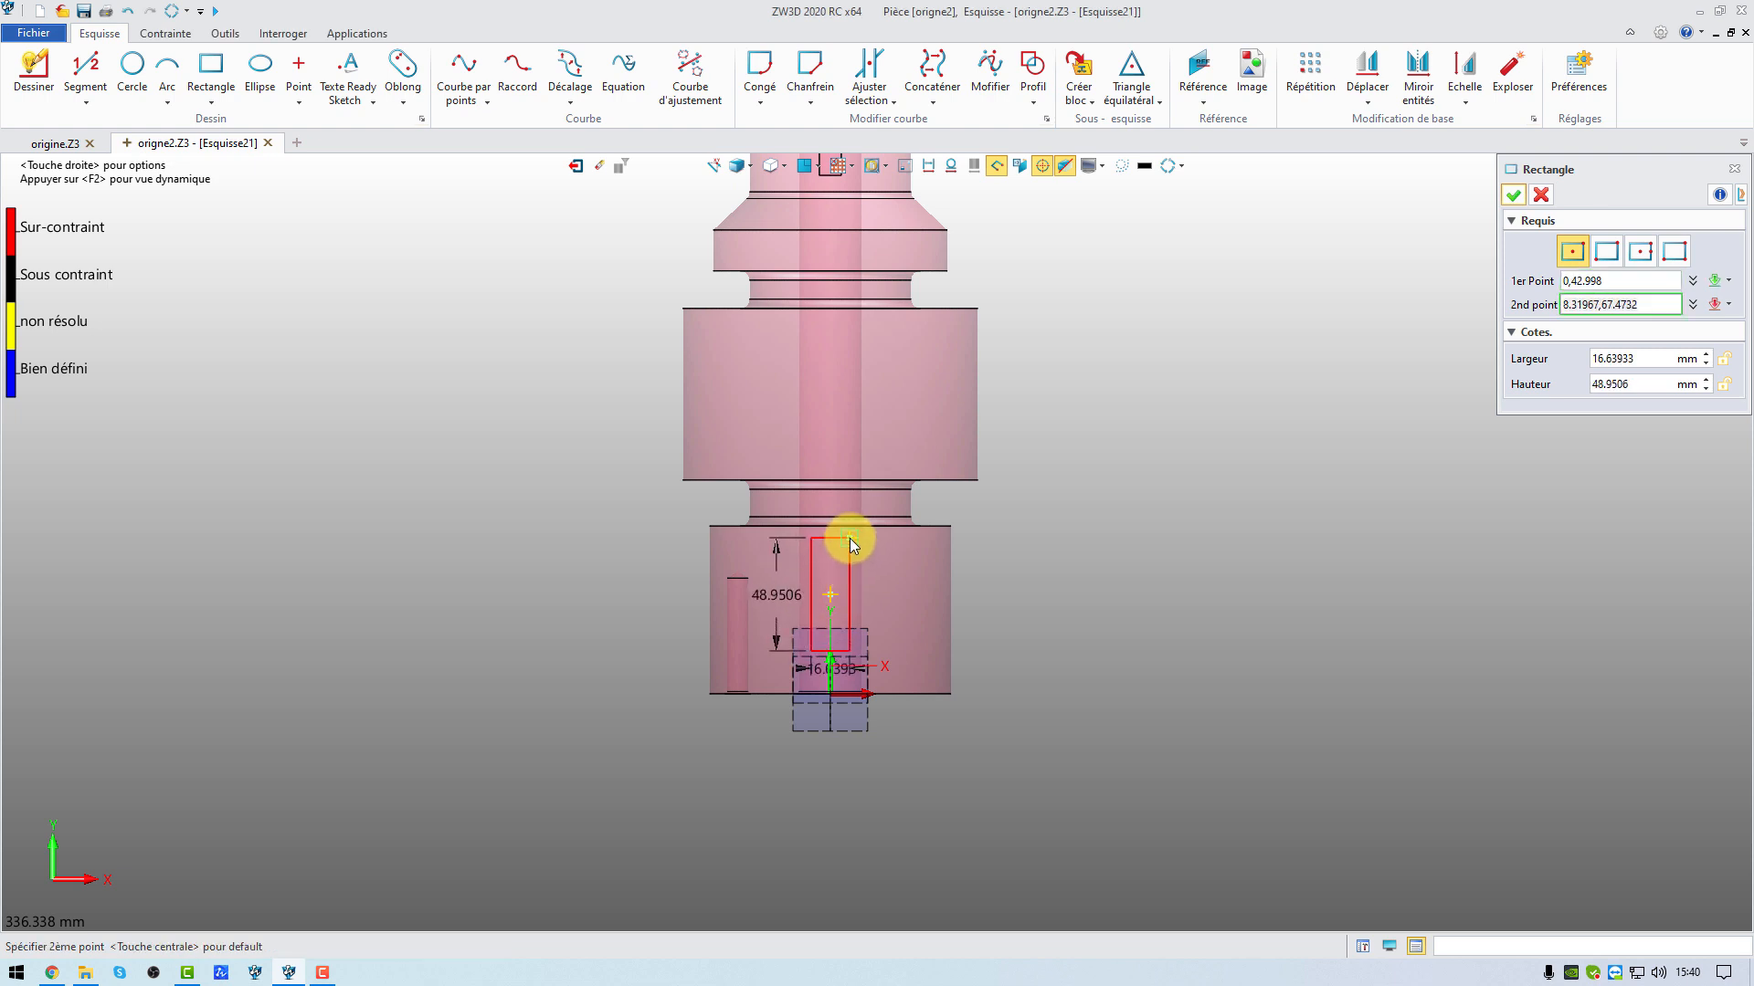
left_click(849, 538)
left_click(1516, 196)
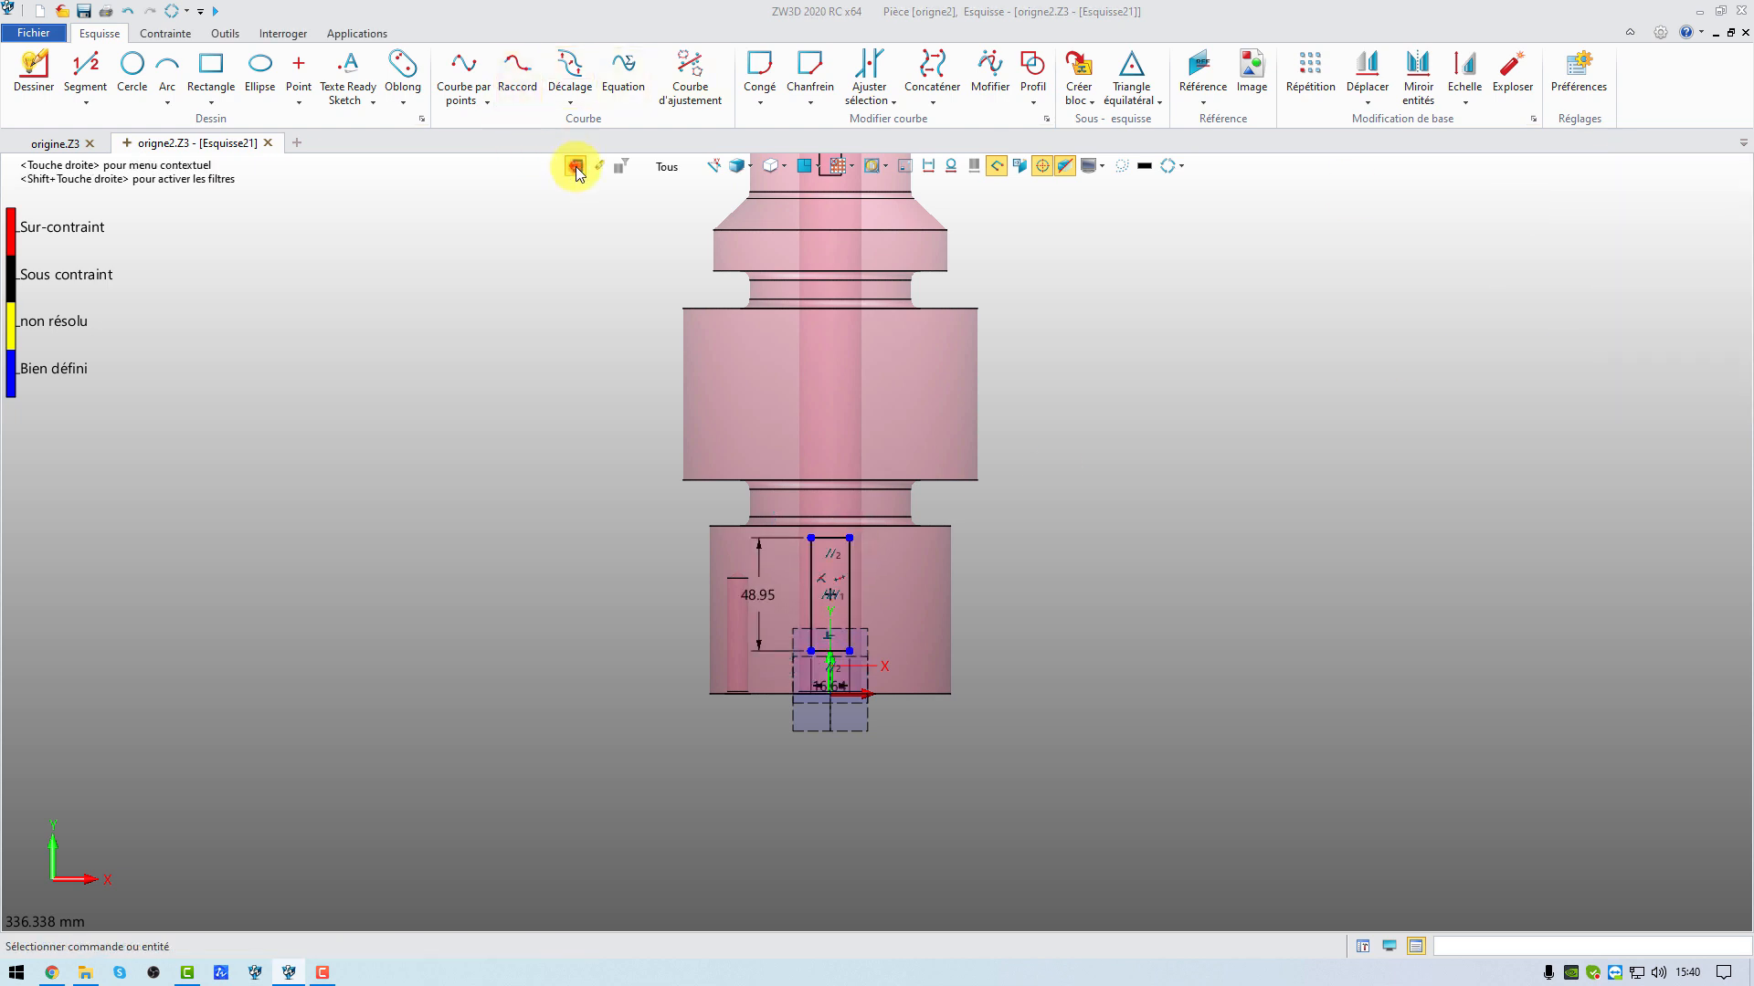
left_click(576, 165)
Cut the rectangle into the front cylinder with a symmetric 10 mm subtractive extrusion and hide its sketch
left_click(117, 81)
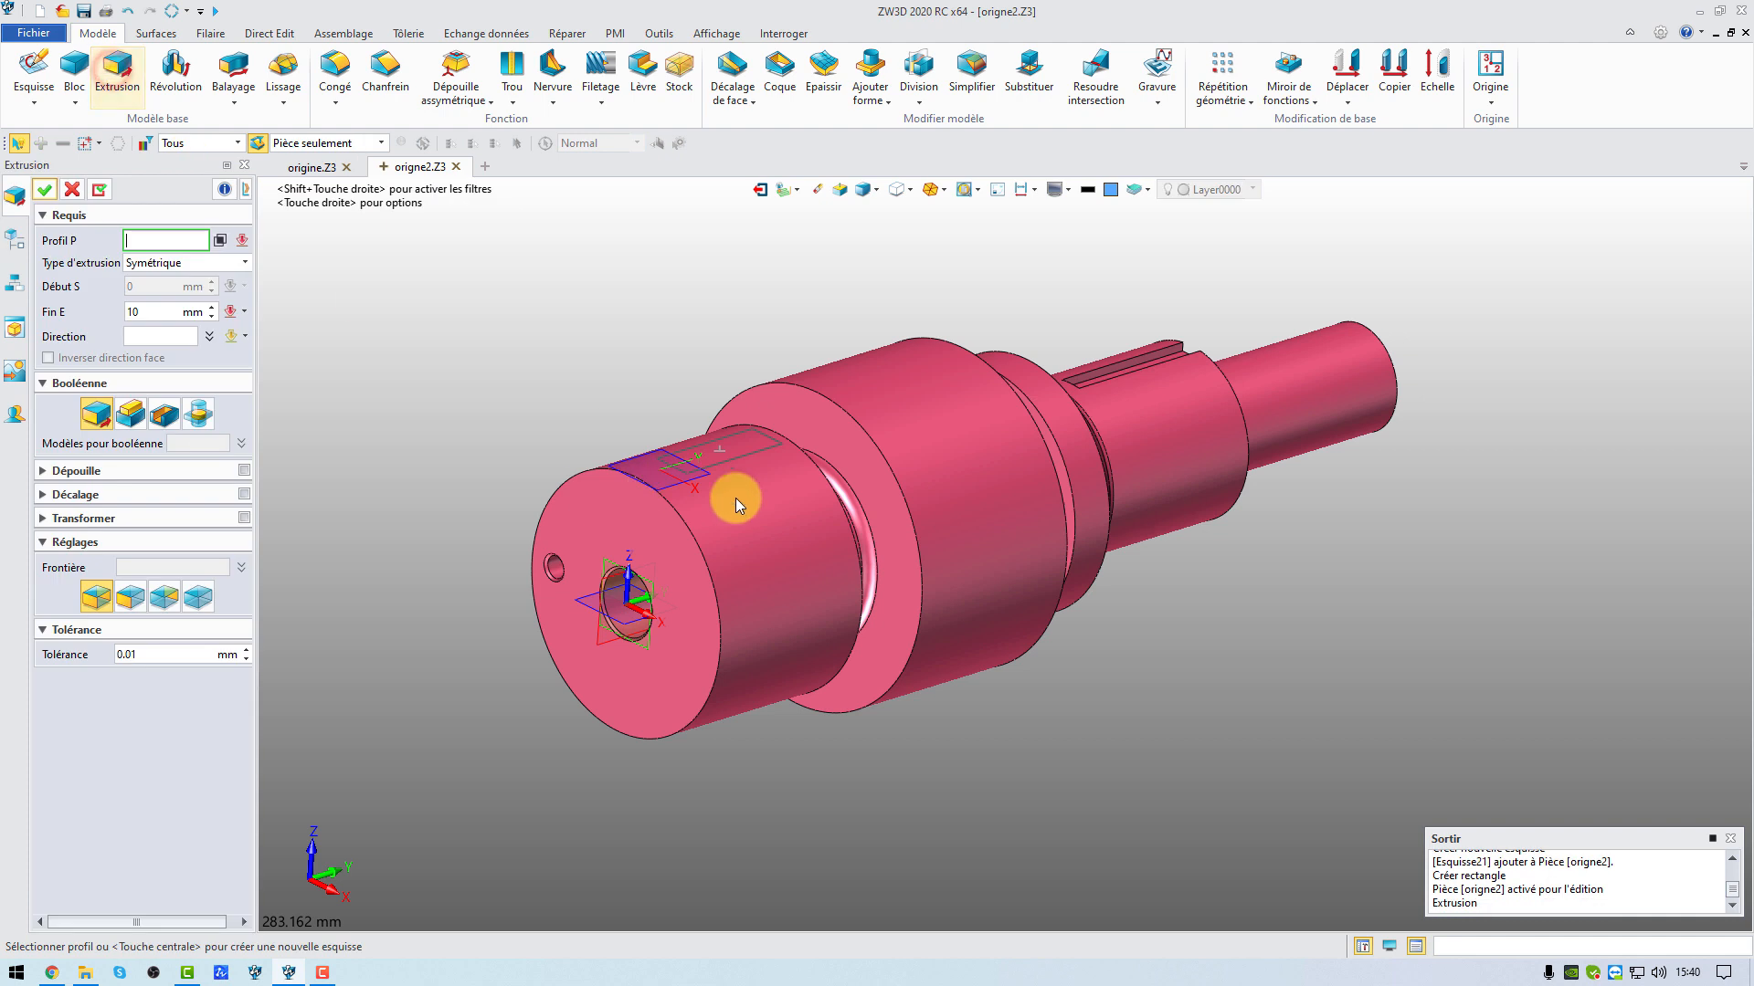
left_click(753, 455)
left_click(165, 415)
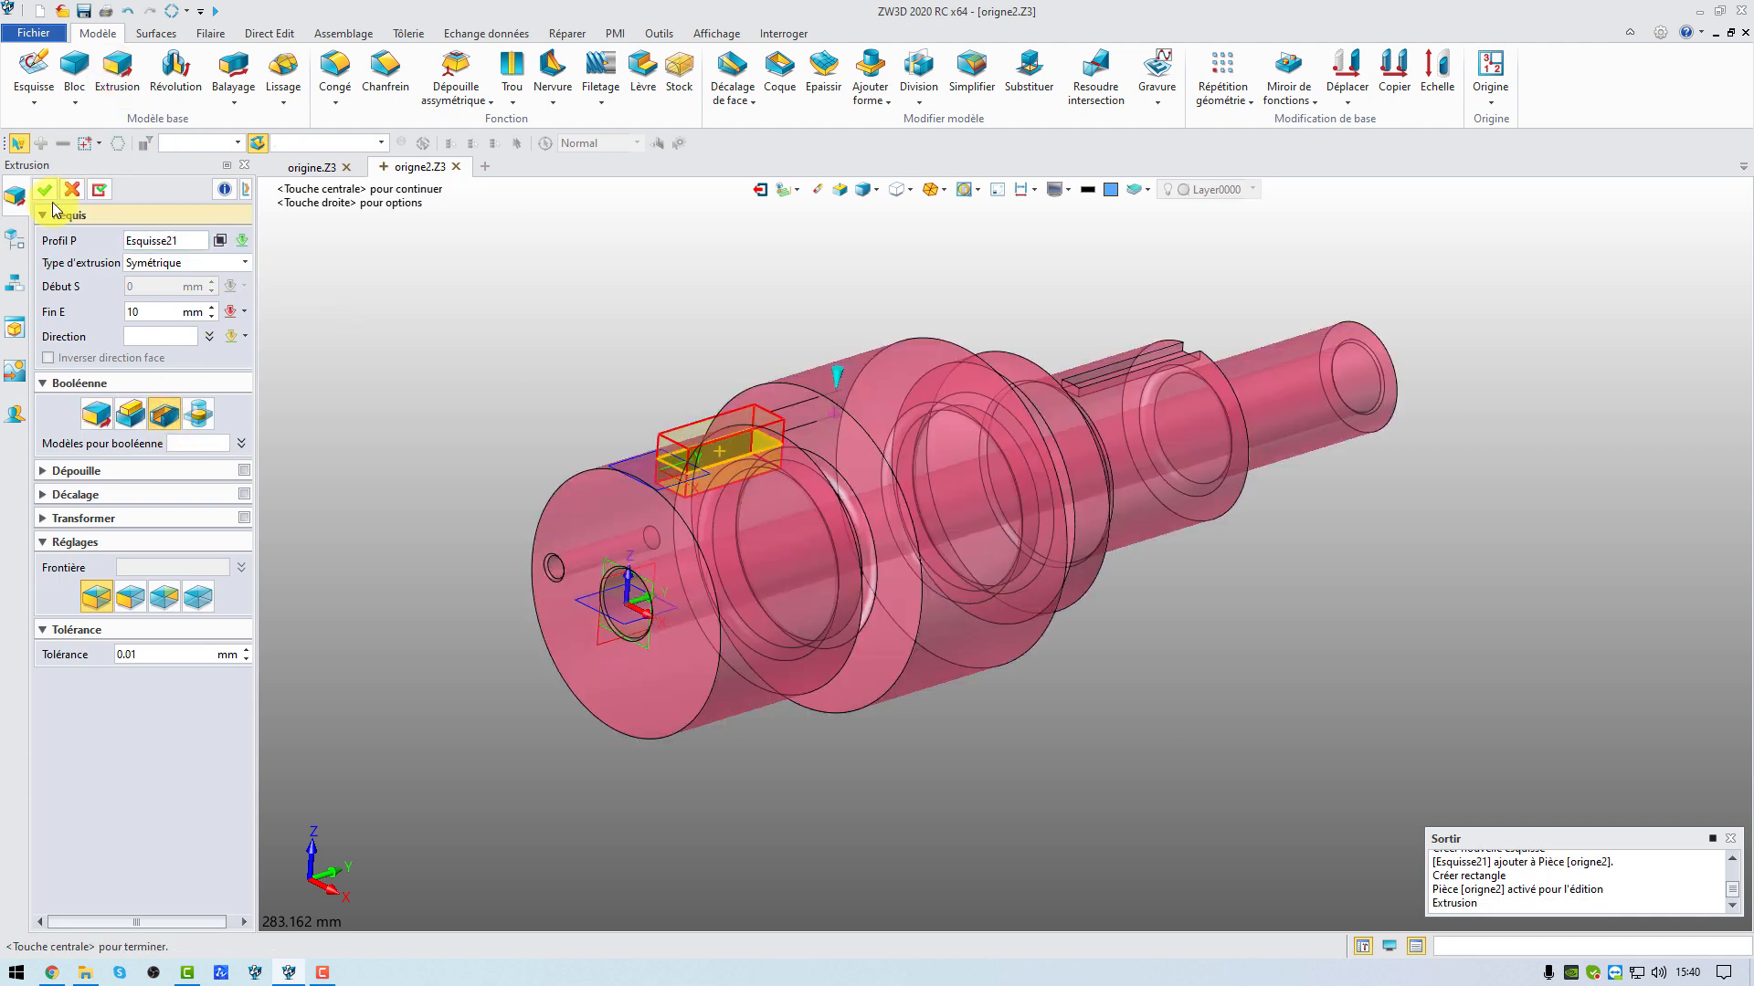
left_click(44, 189)
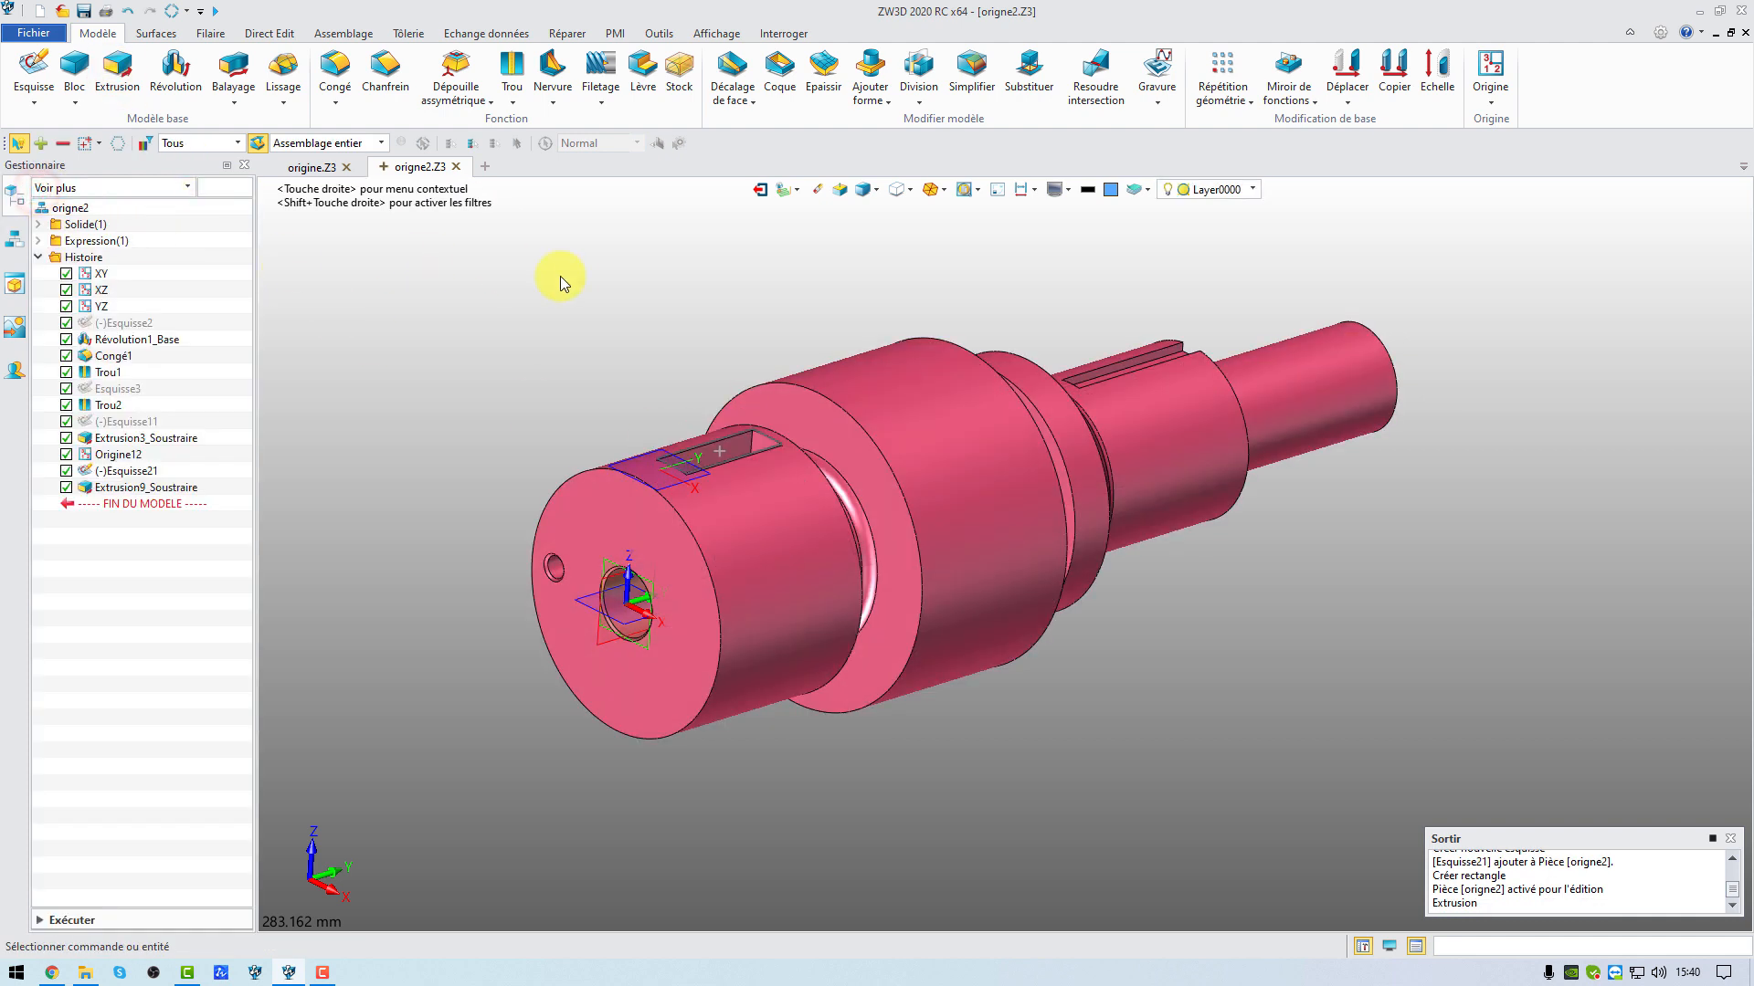
right_click(137, 471)
left_click(128, 456)
Create a sketch on the shoulder face beside the thin end journal, with the Z axis (0,0,1) as its up direction
middle_click_drag(555, 392, 814, 352)
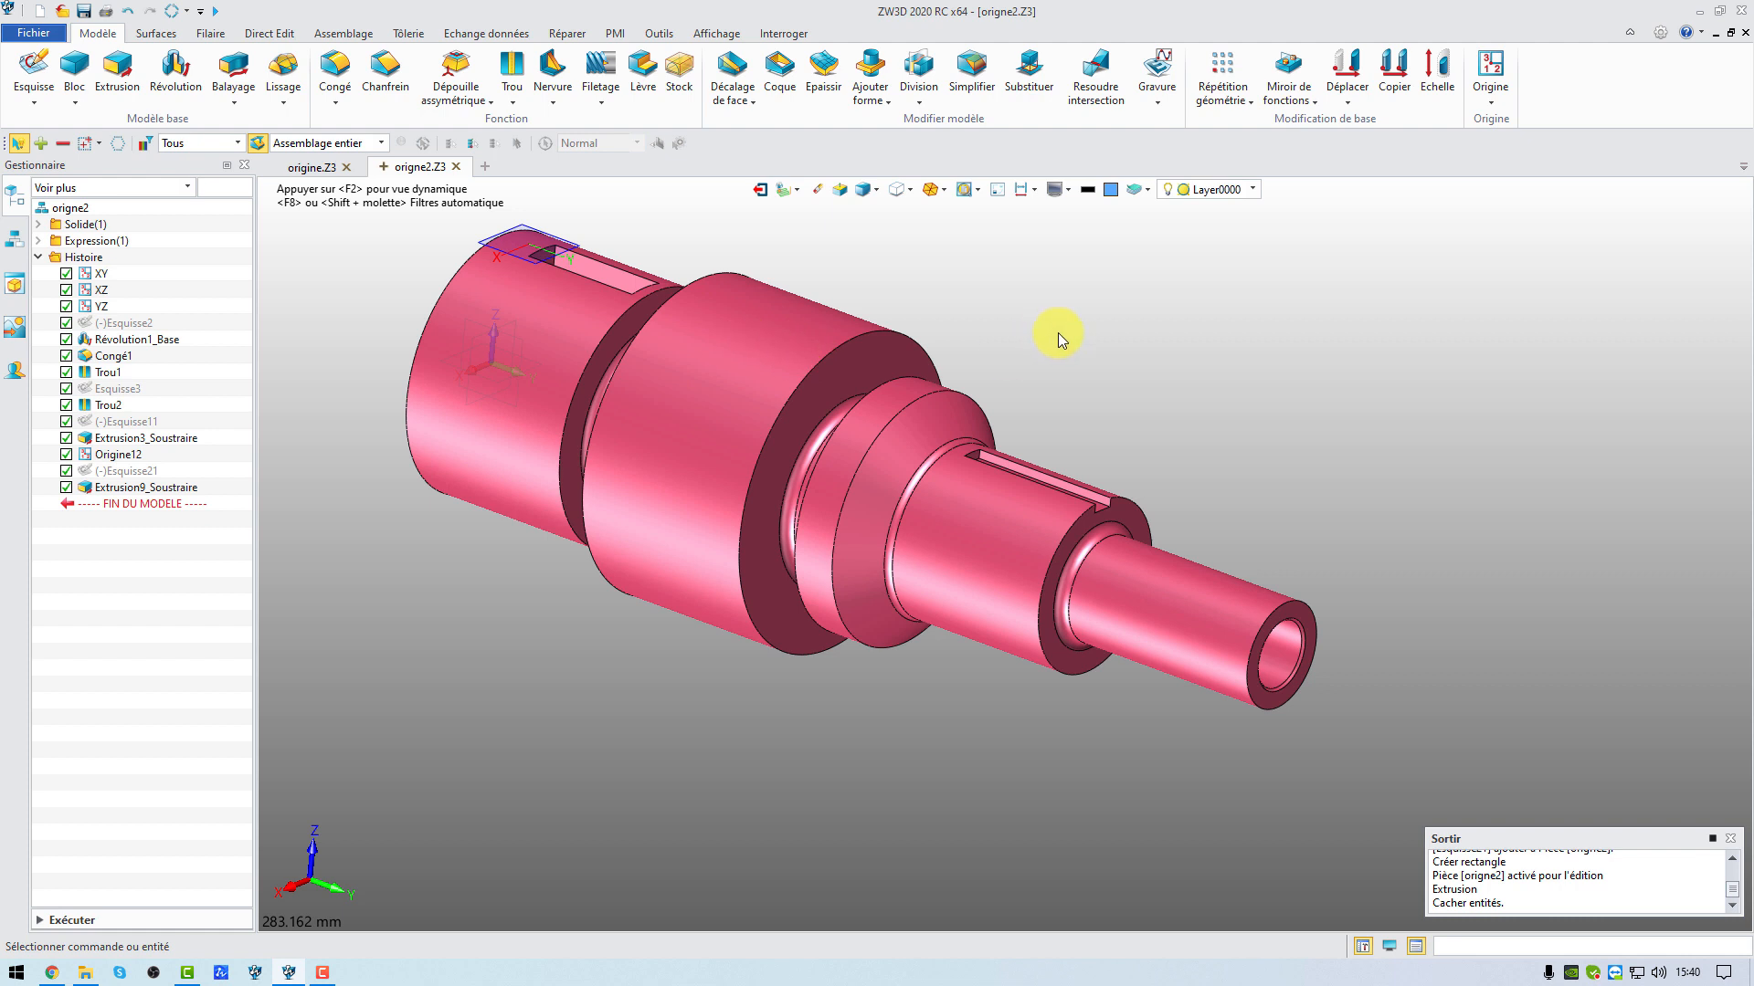
left_click(34, 73)
left_click(1094, 575)
left_click(132, 320)
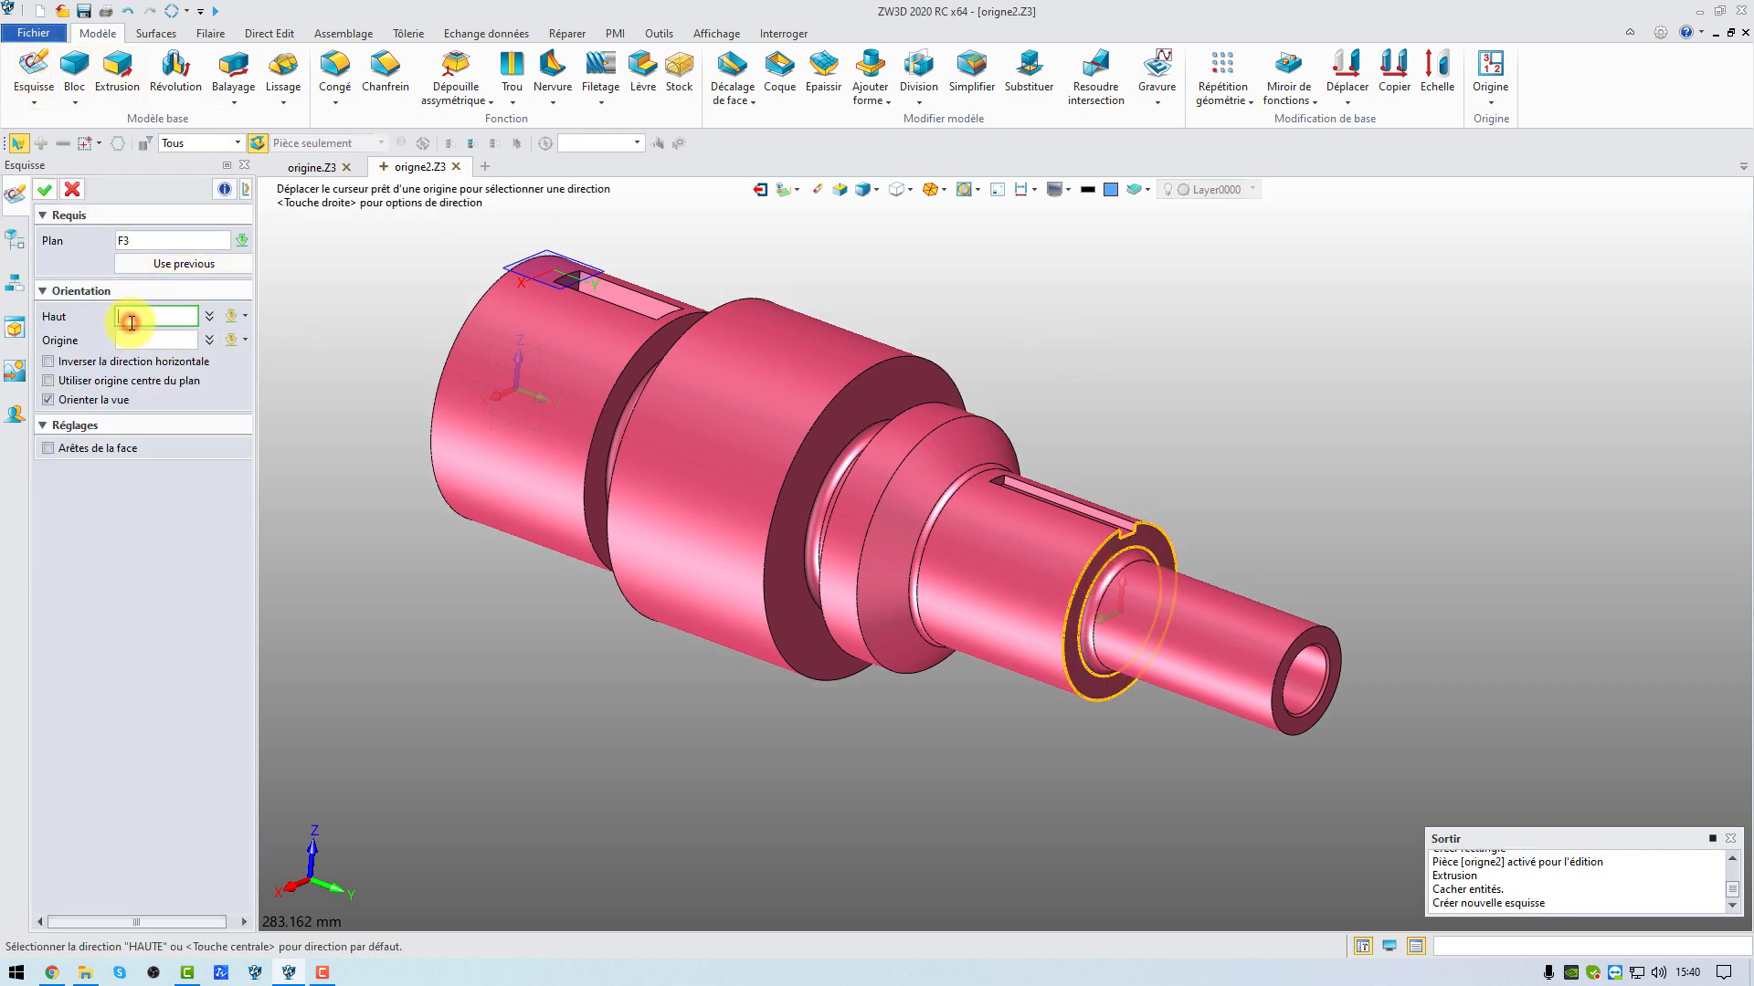
left_click(518, 364)
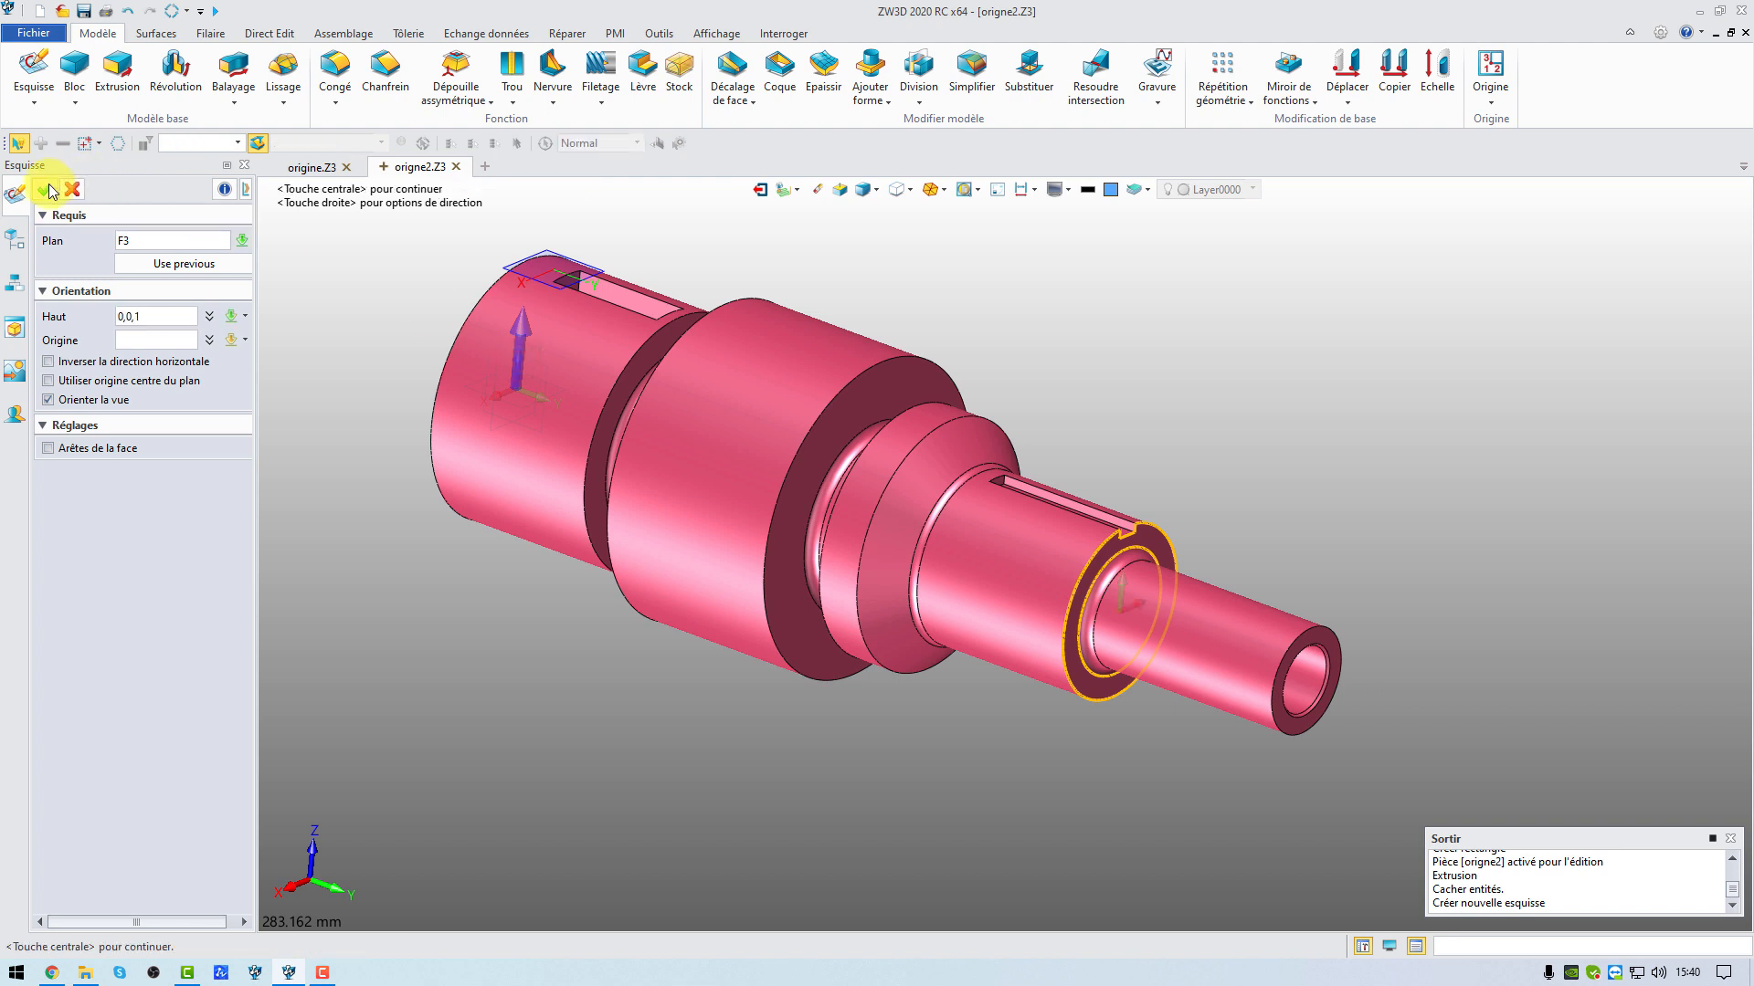
left_click(50, 189)
Draw a line from the shaft centre to the outer edge of the shoulder, slanting to one side of the keyway
scroll(1037, 487, "up", 3)
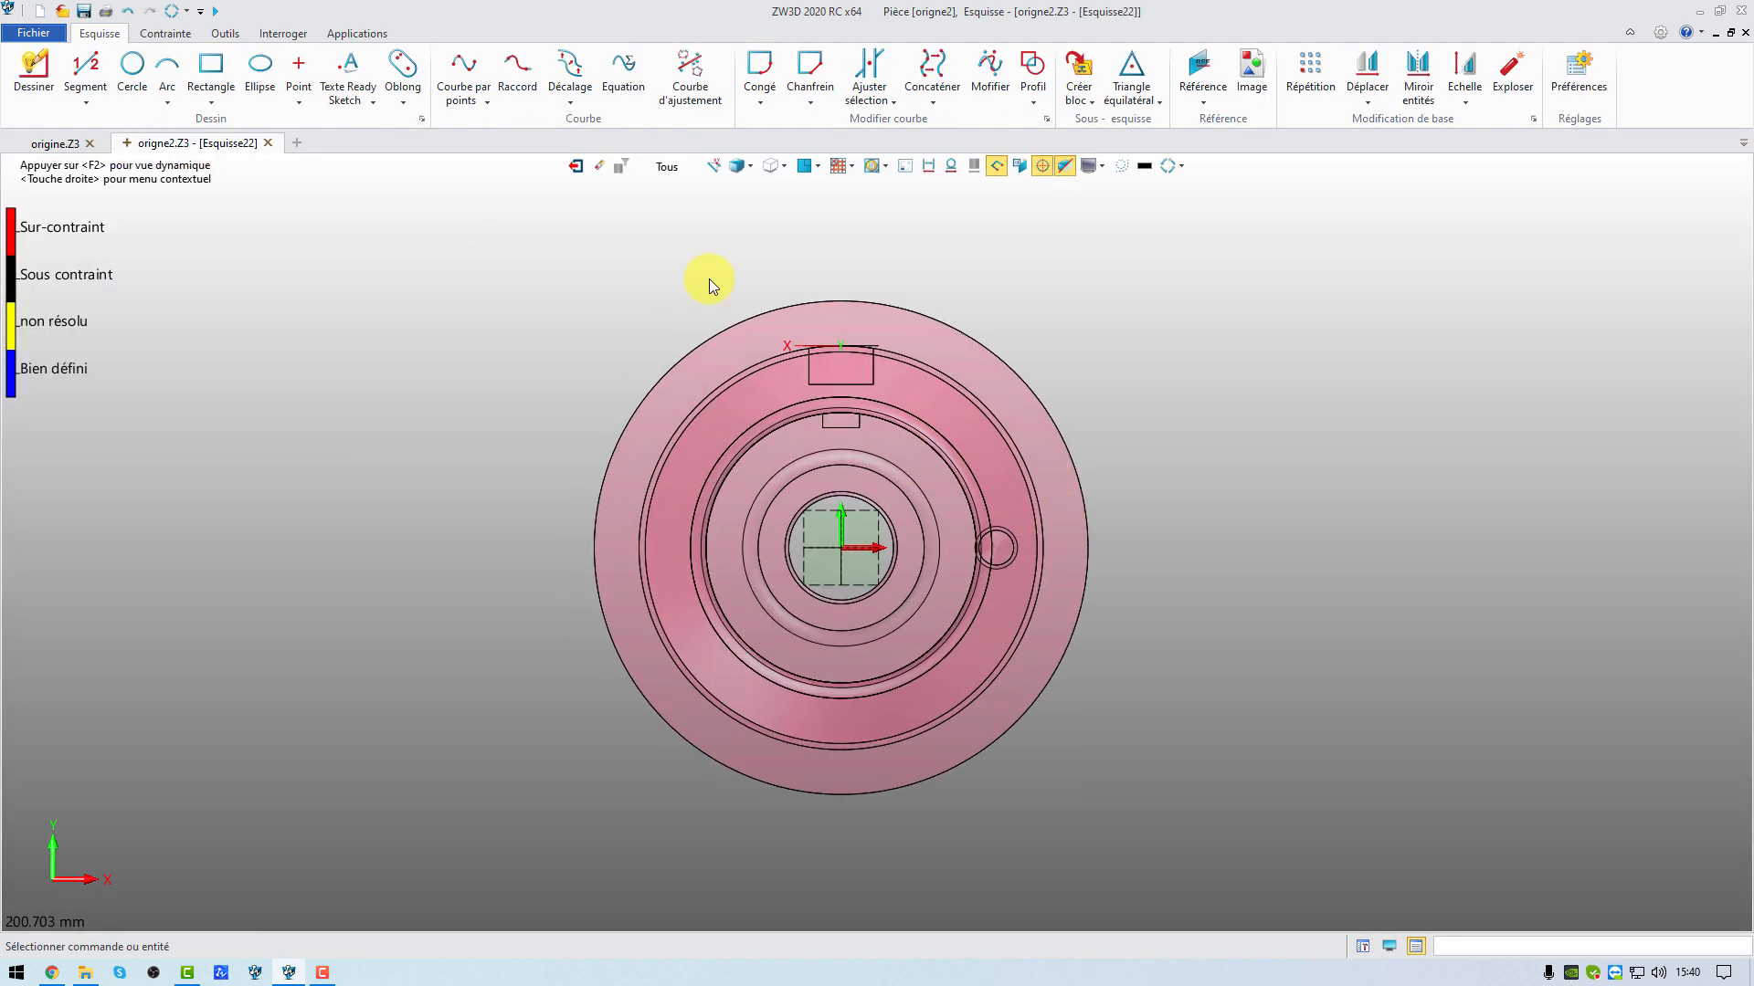
left_click(34, 69)
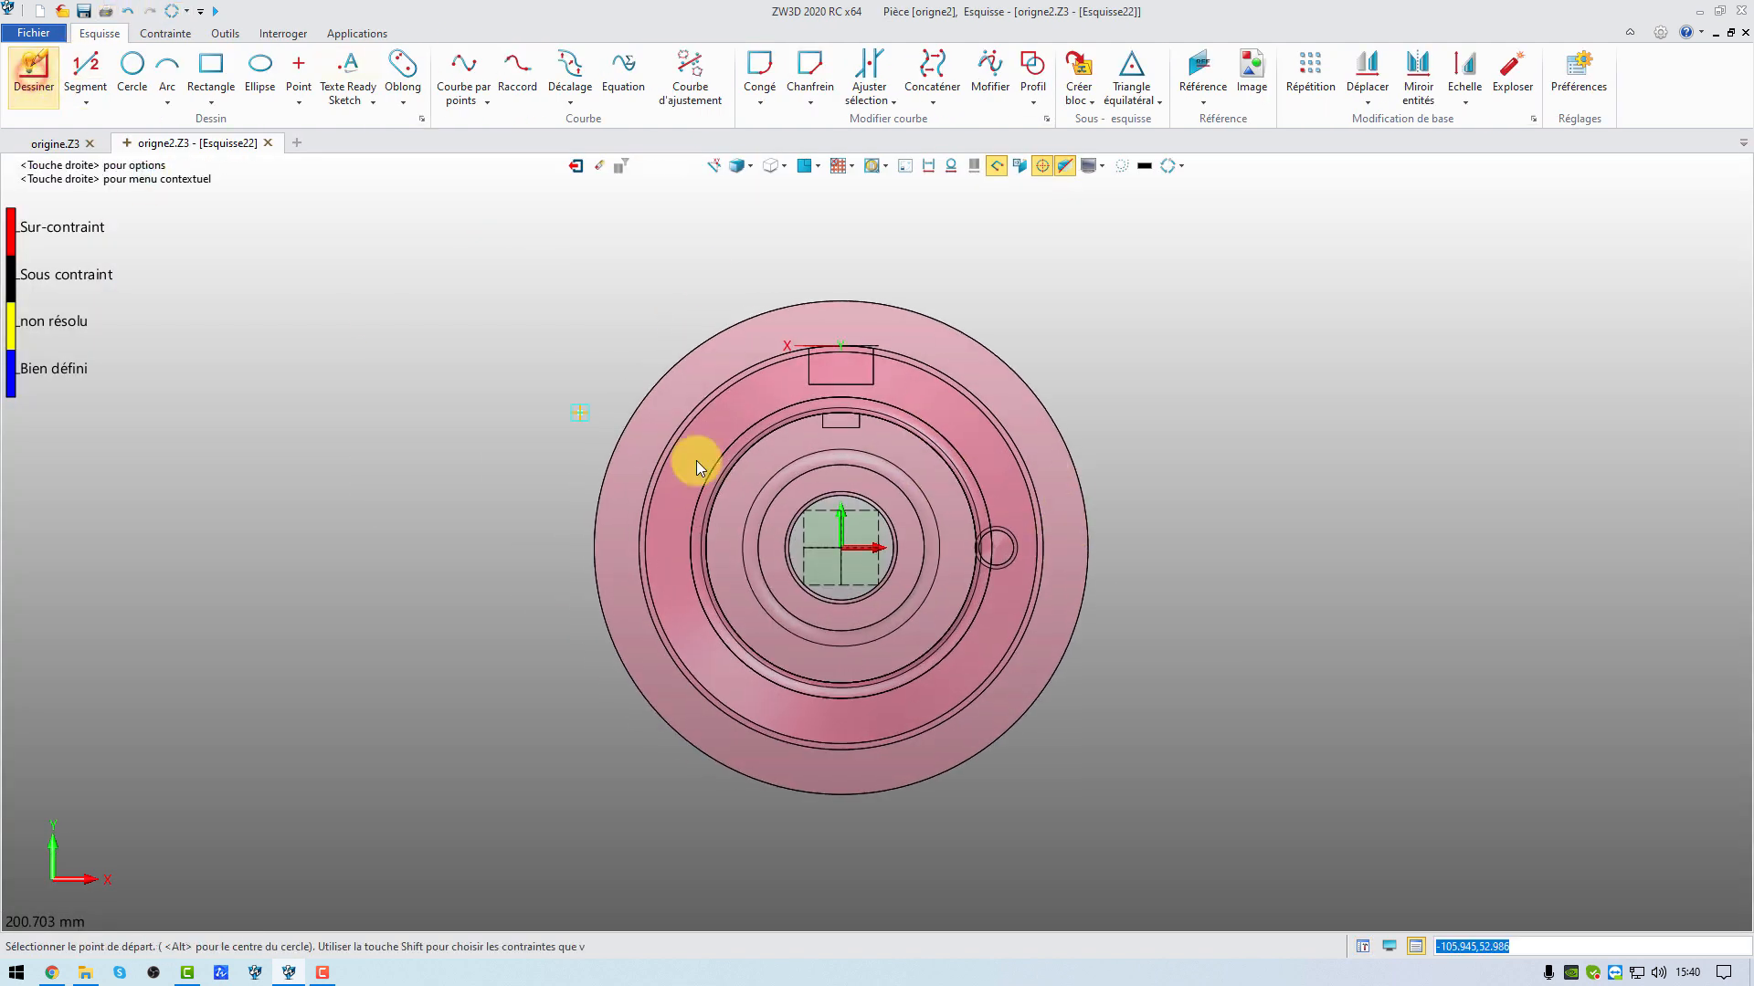
left_click(846, 545)
scroll(761, 435, "up", 3)
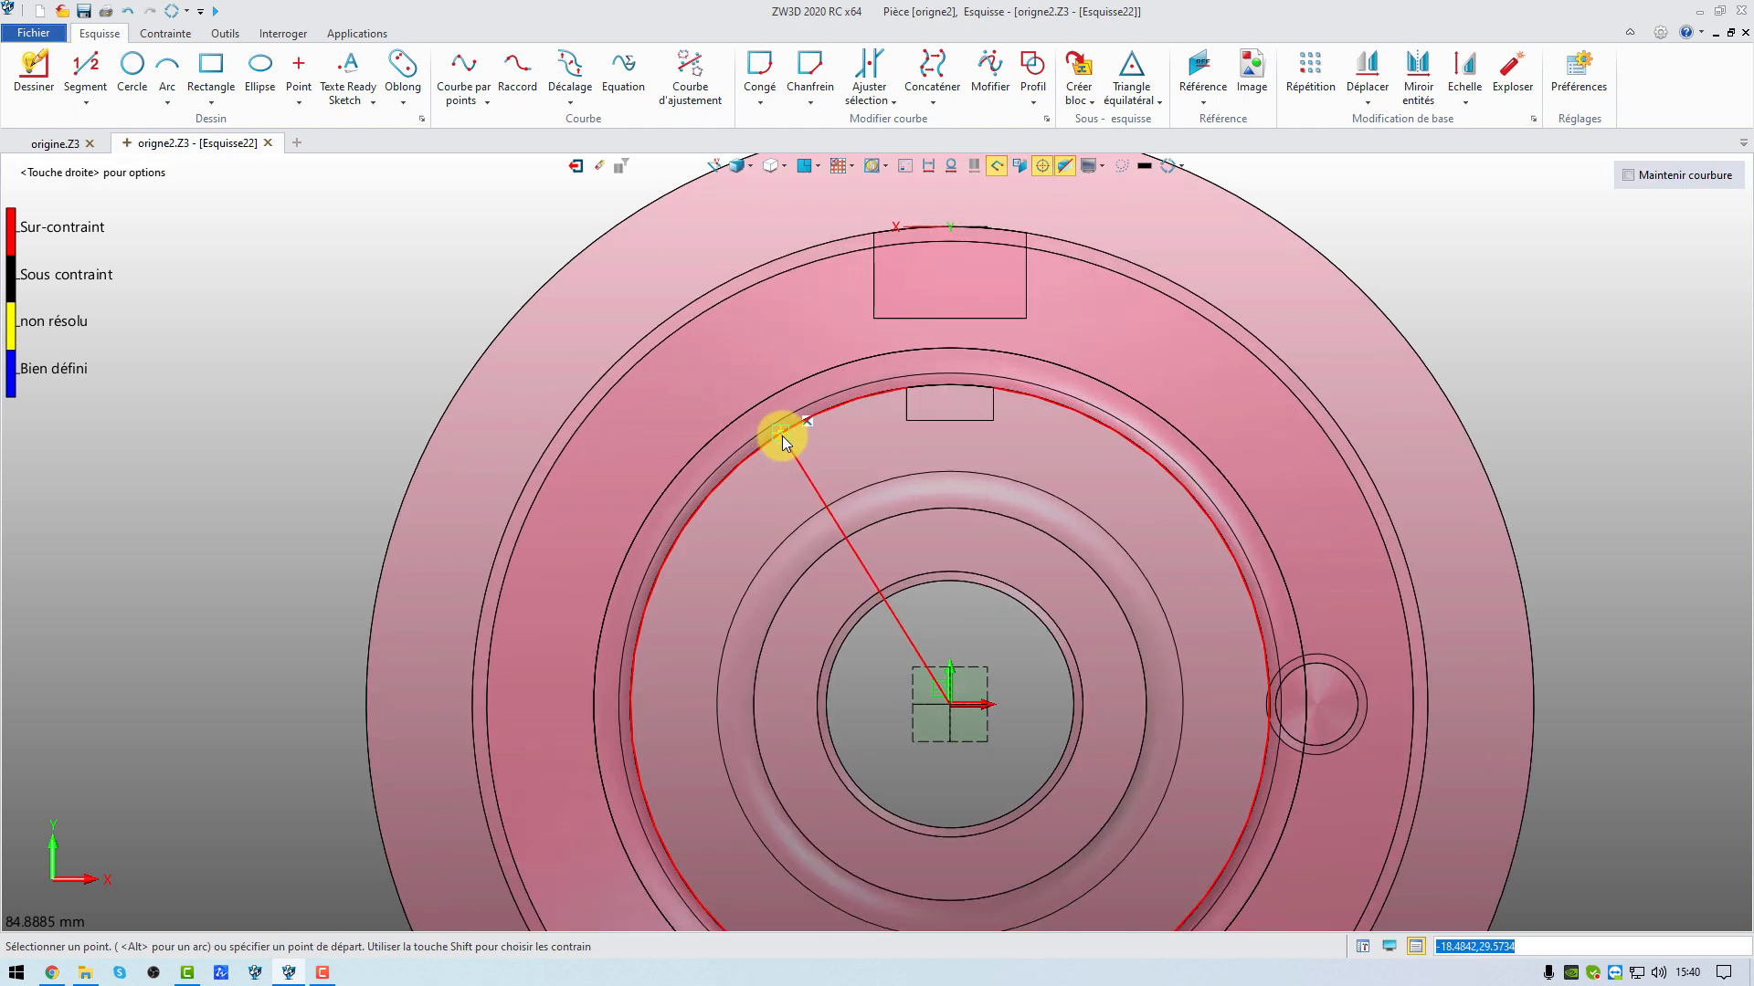
left_click(782, 436)
middle_click(687, 383)
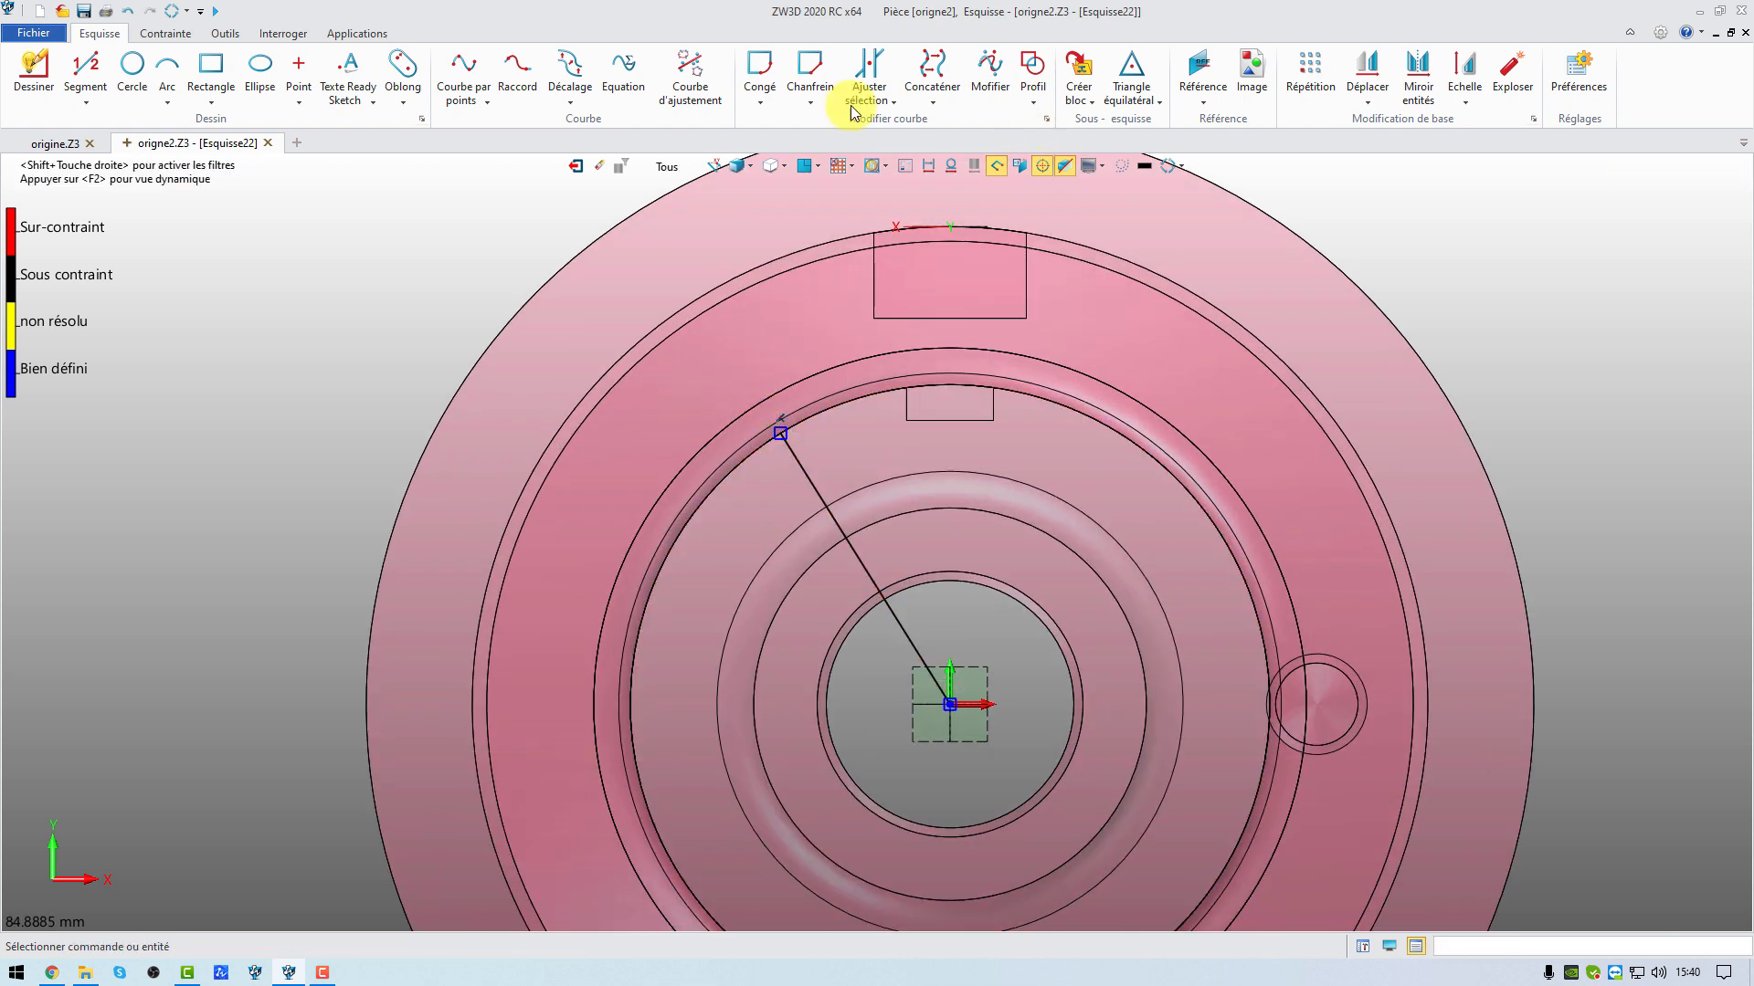
Dimension the line's angle from the vertical as 30° and finish the sketch
left_click(156, 34)
left_click(573, 73)
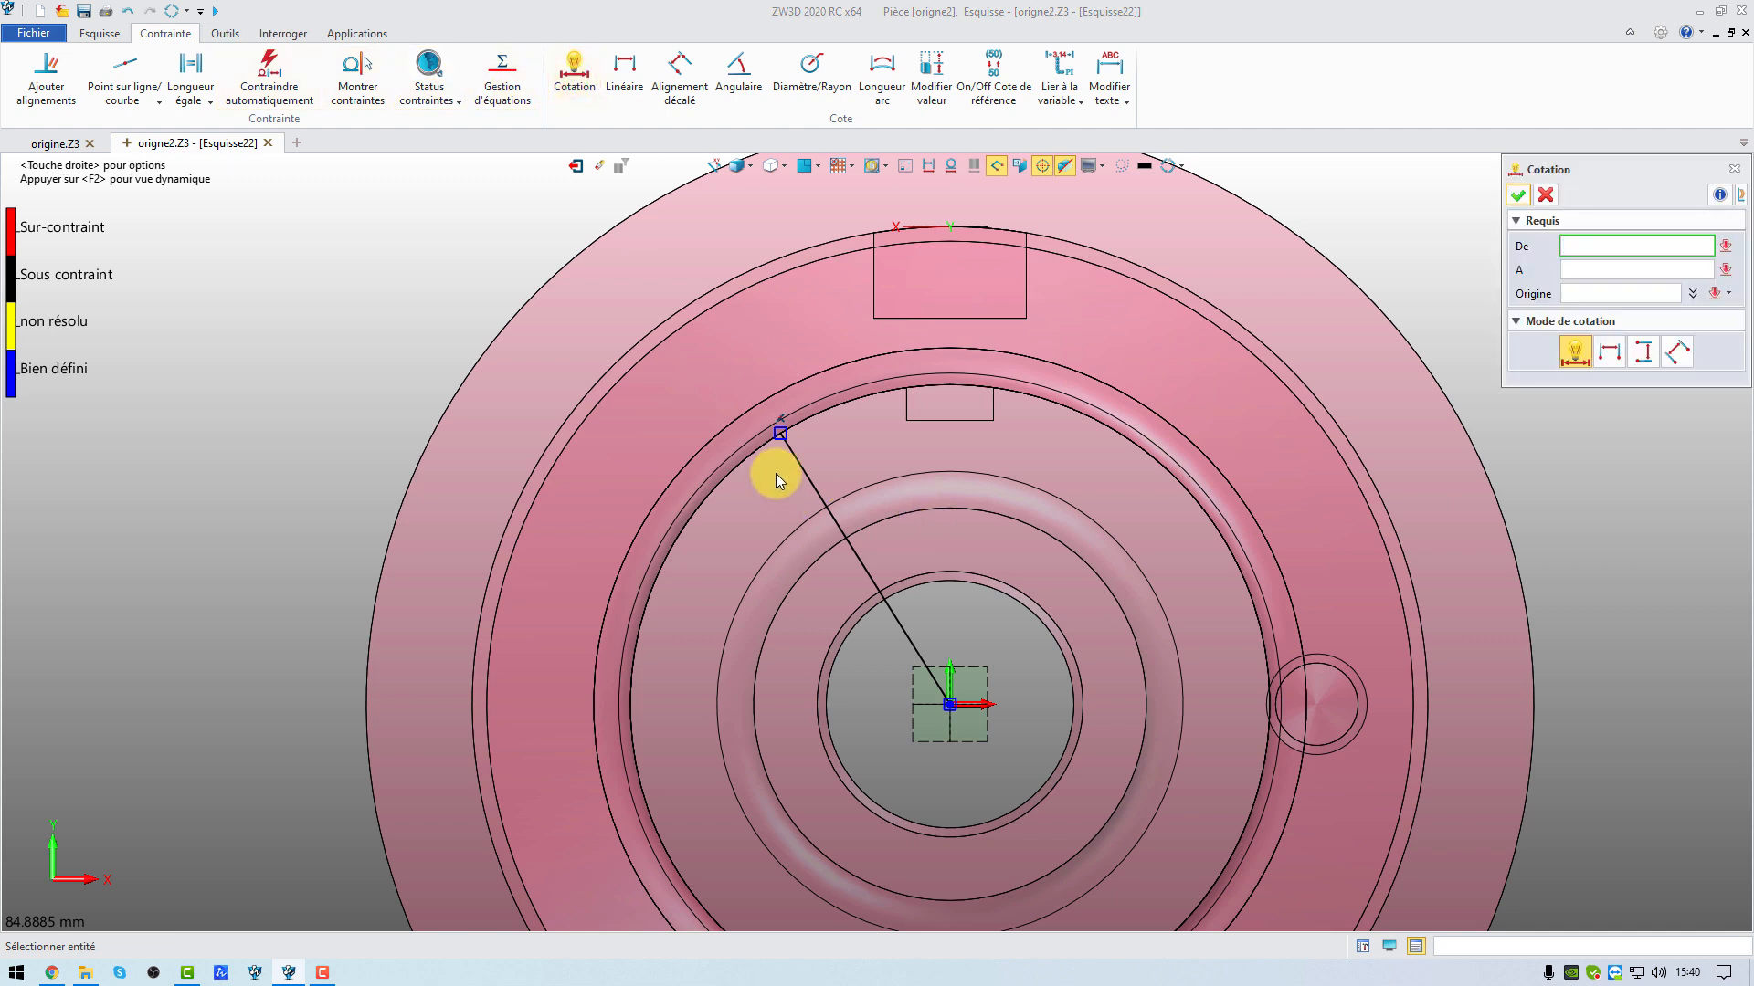
left_click(800, 468)
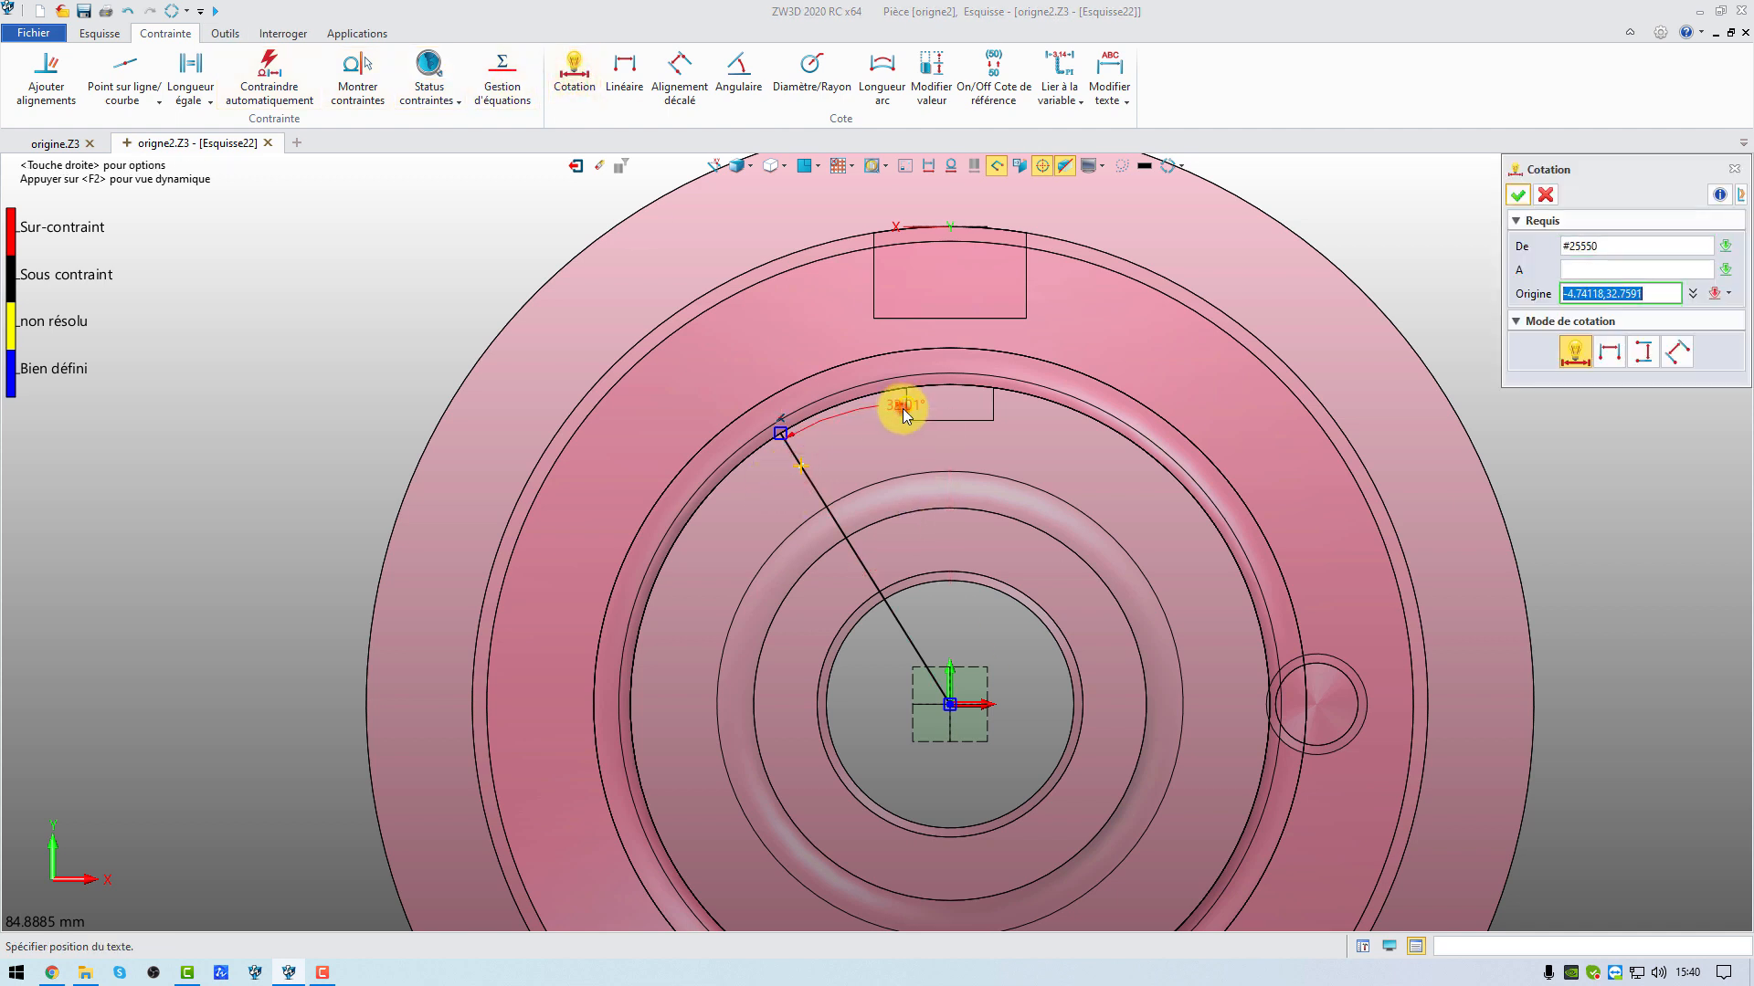
left_click(902, 408)
left_click(824, 332)
type("30")
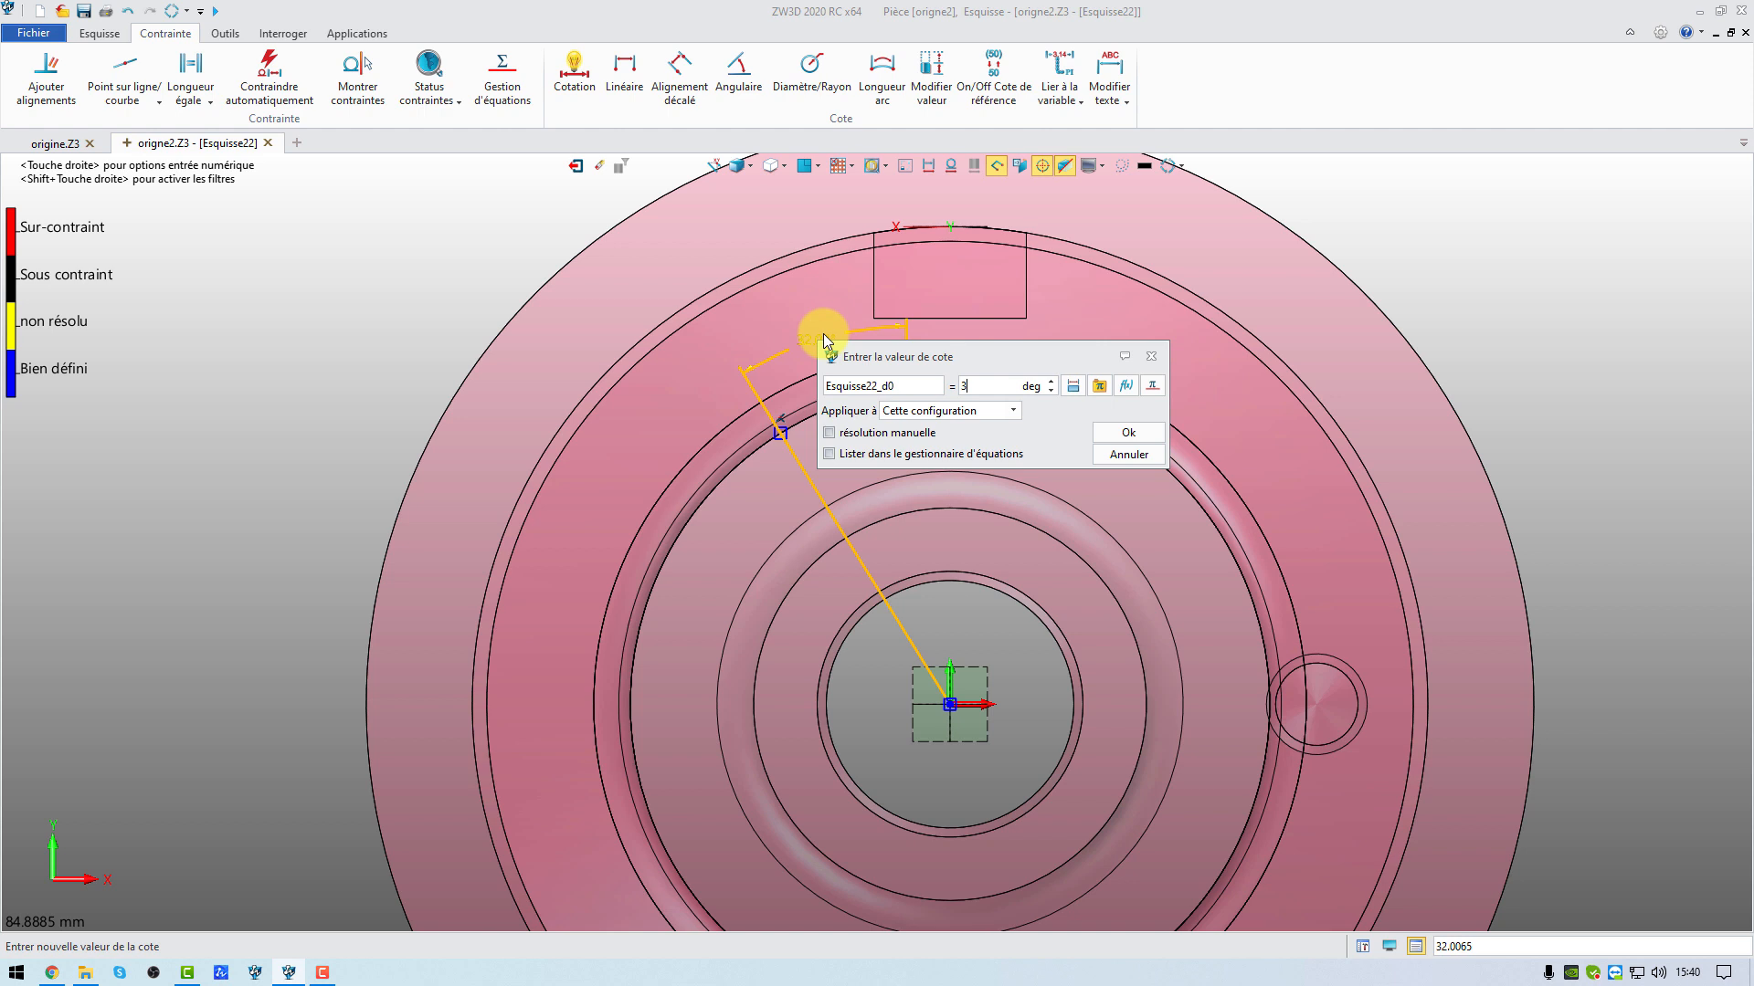
key("Return")
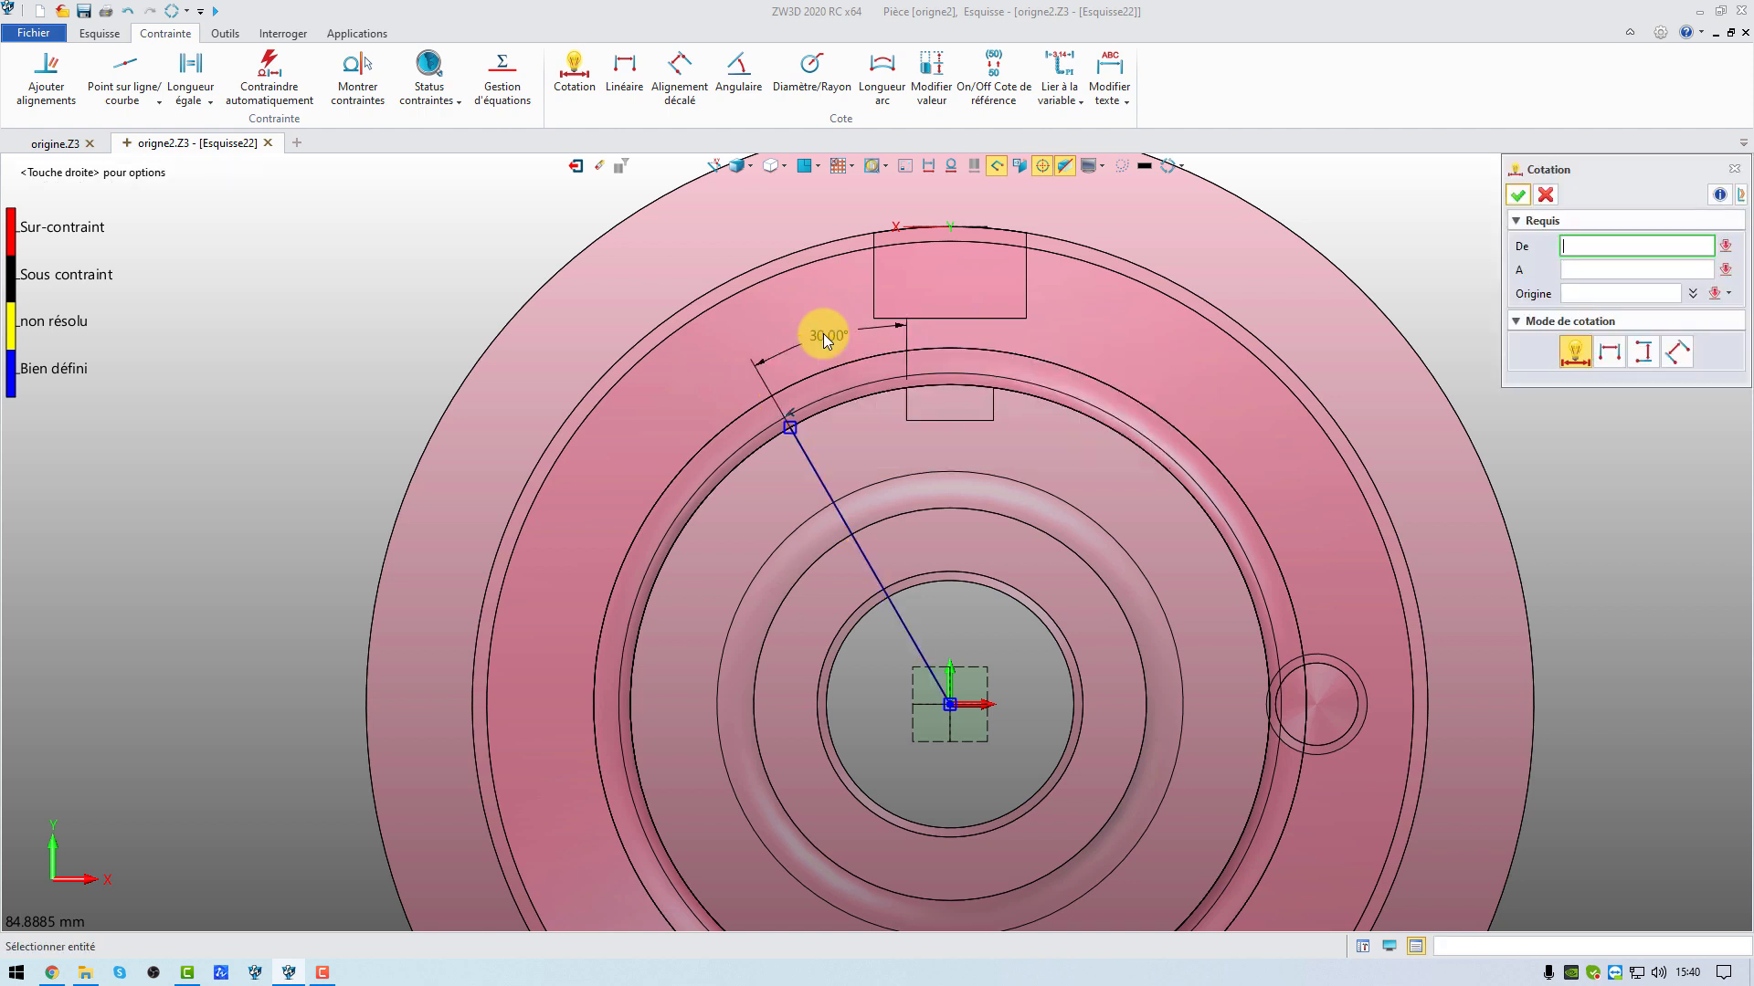
left_click(1522, 199)
left_click(581, 168)
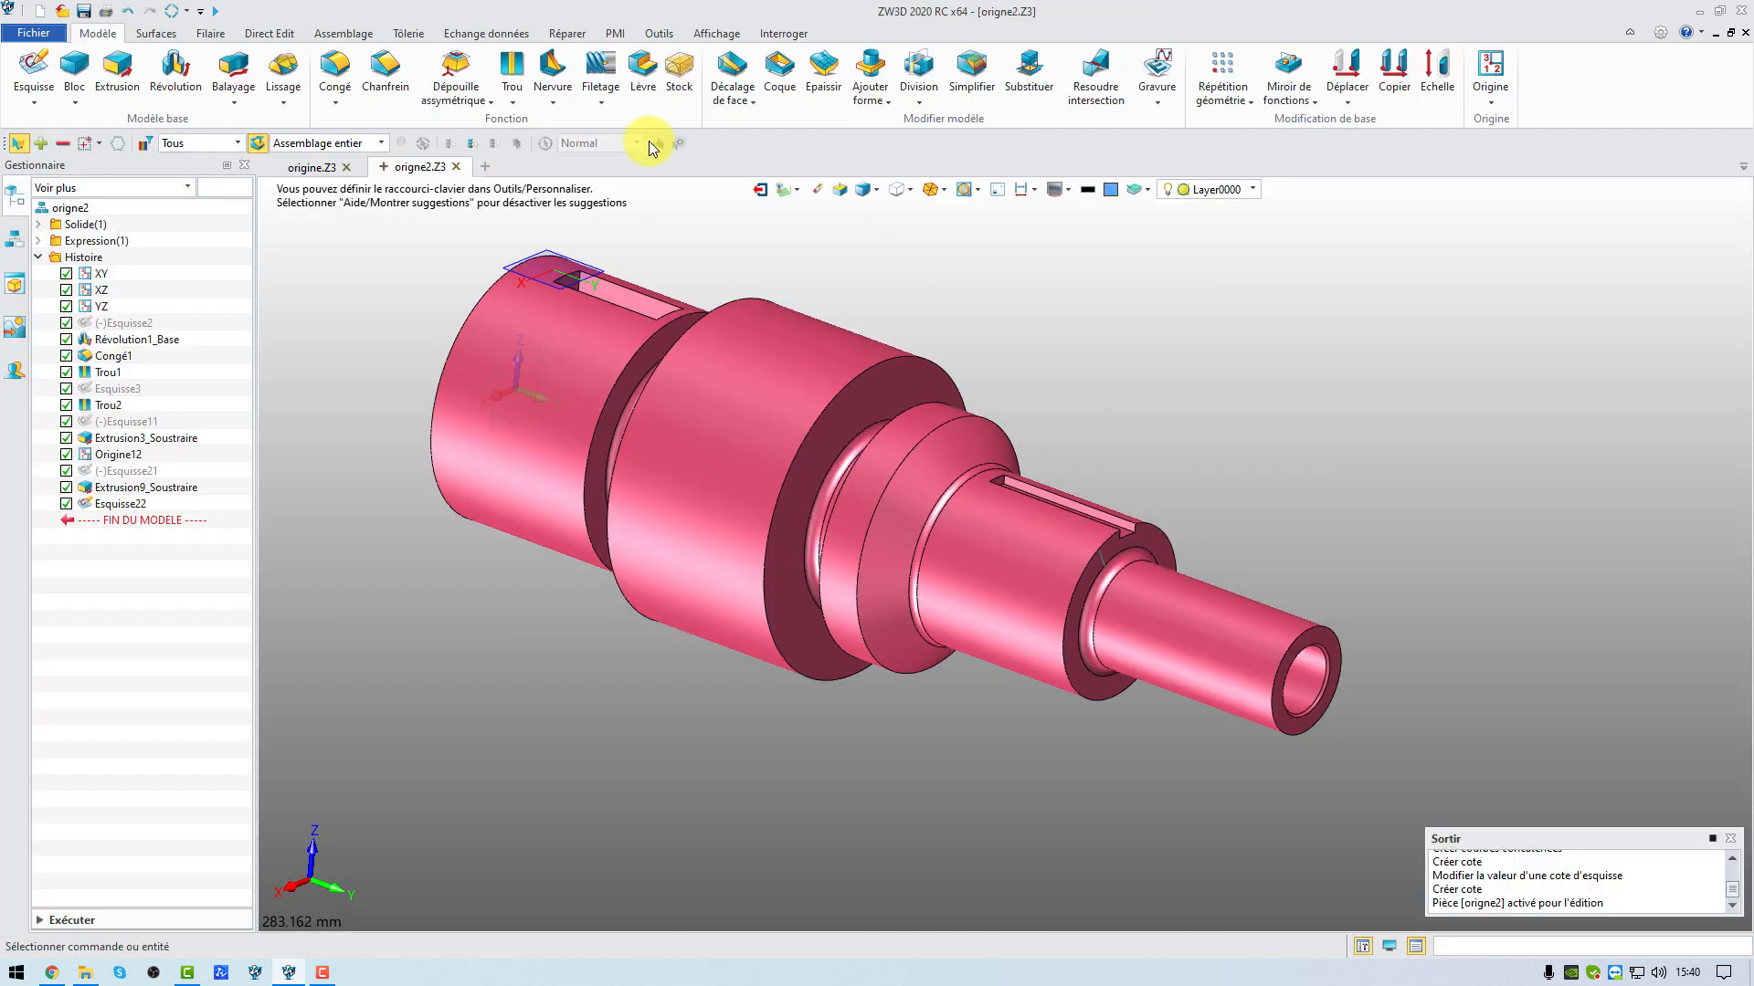
Create a datum plane at the outer end of the 30° line, perpendicular to the line, with 0 mm offset
left_click(1491, 73)
scroll(1100, 577, "up", 4)
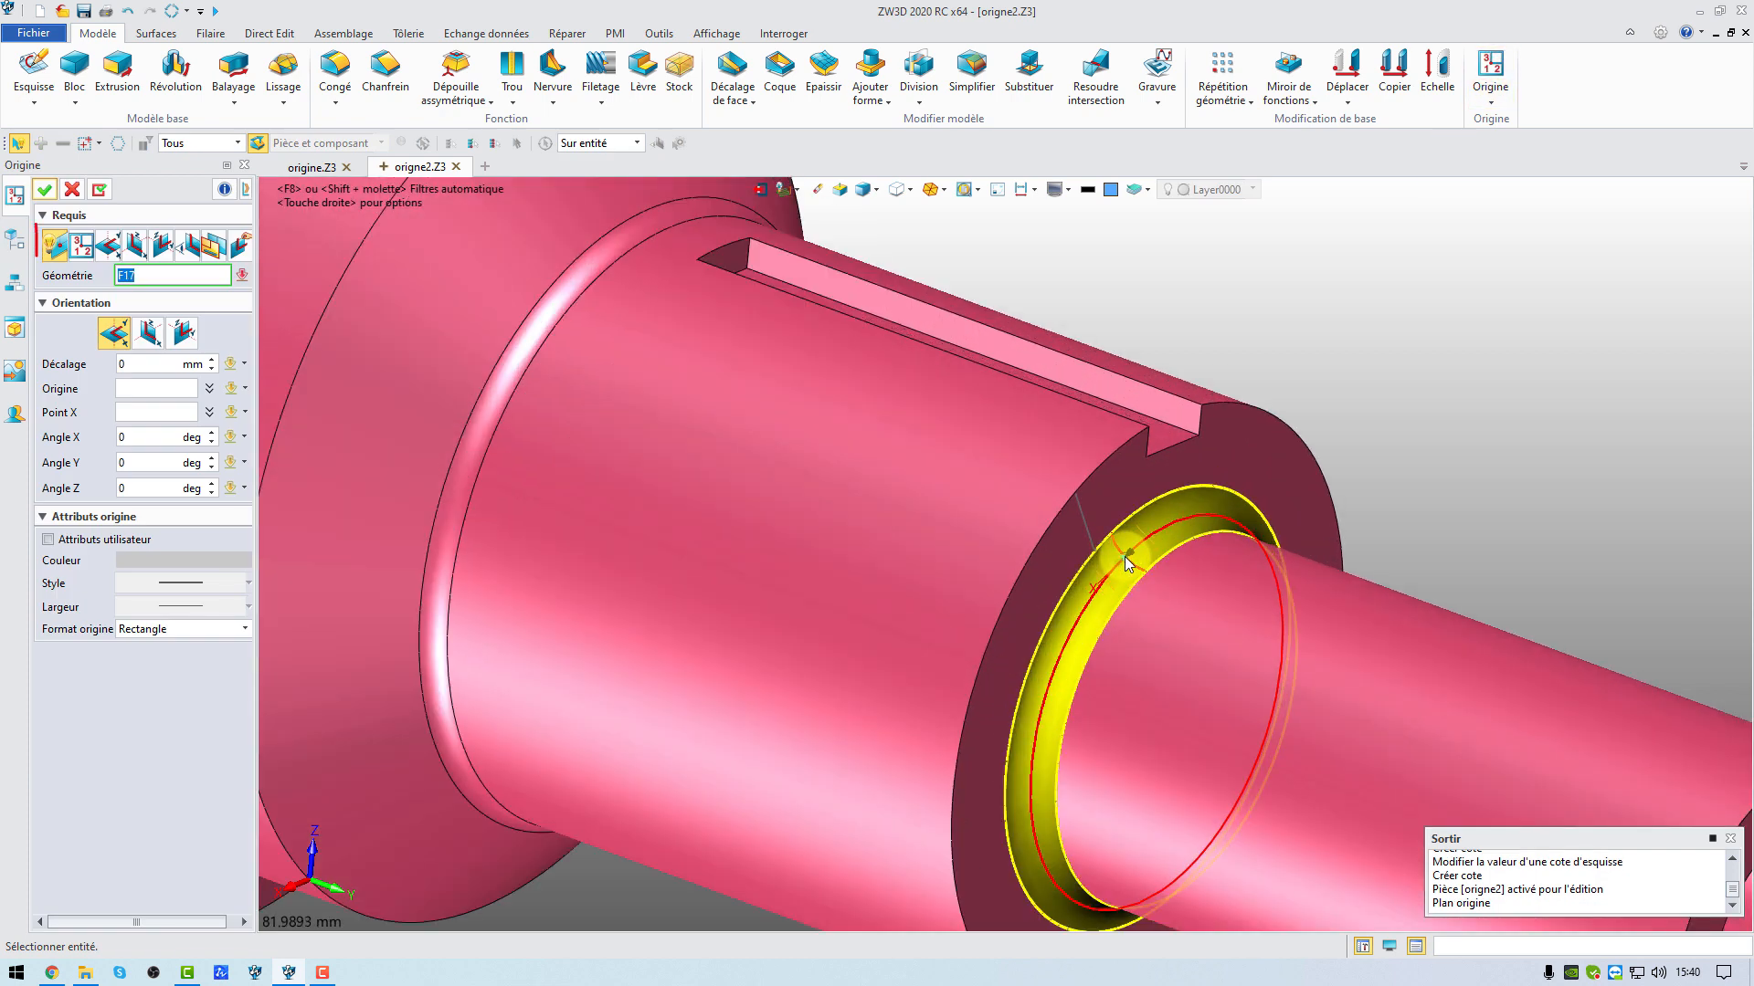
left_click(1081, 504)
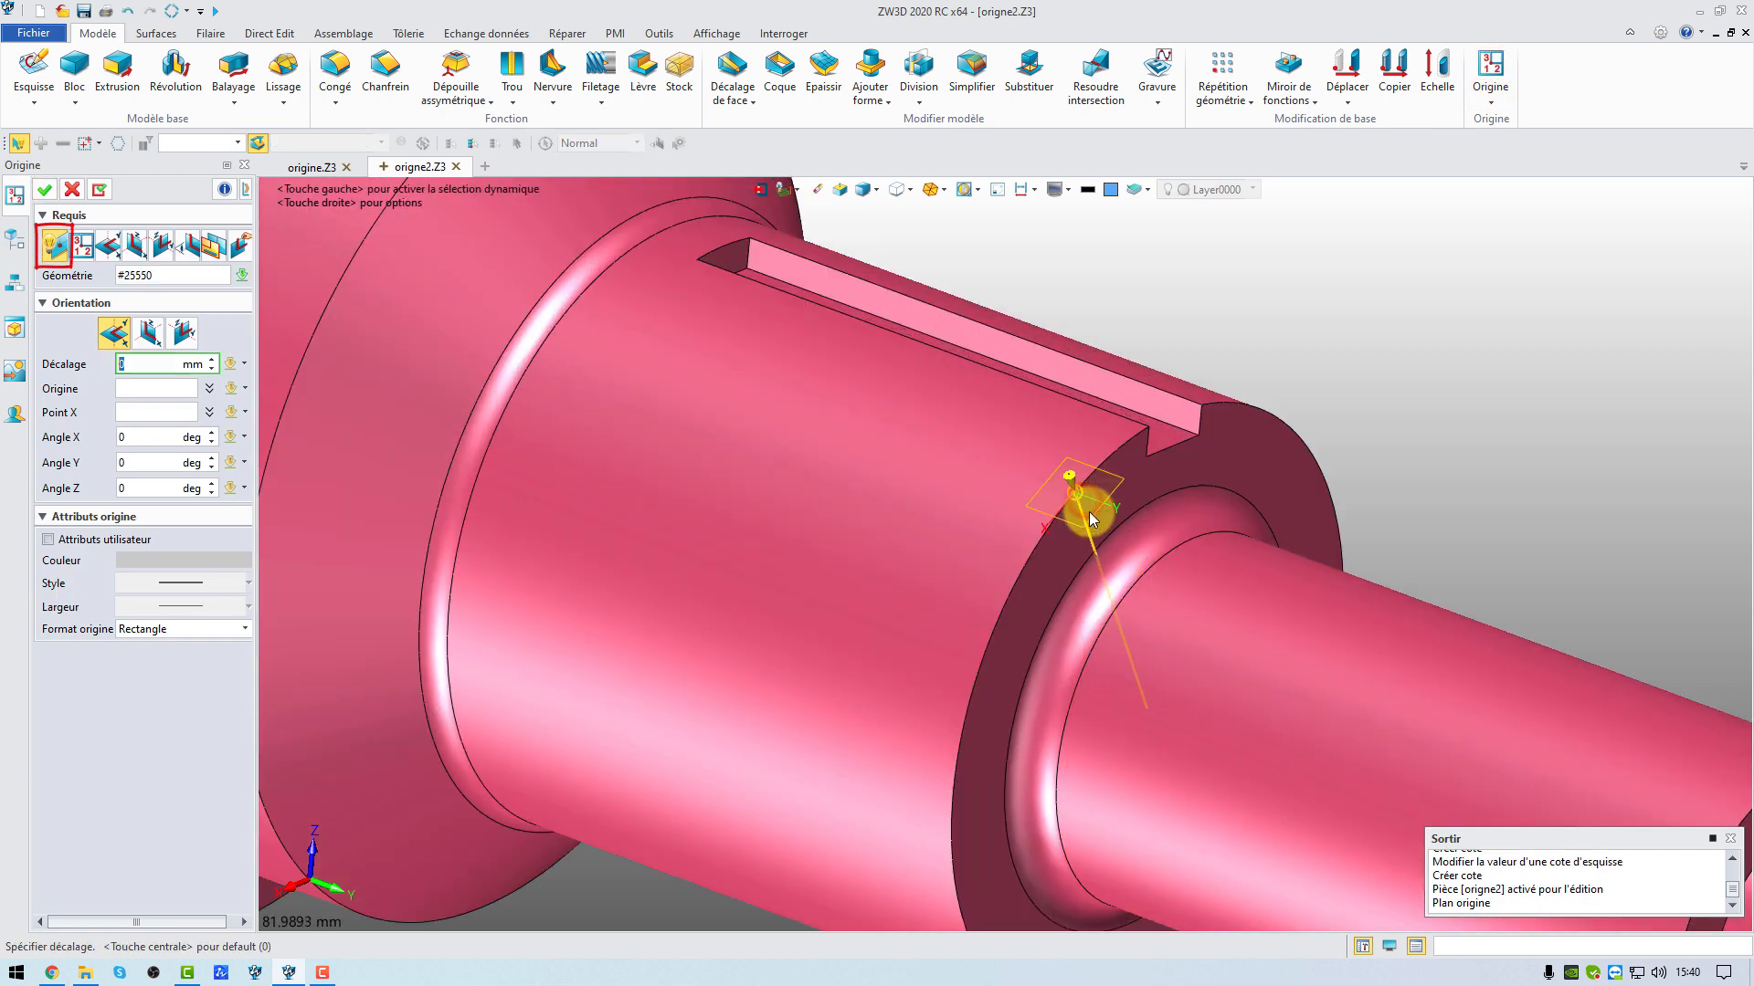
left_click(42, 191)
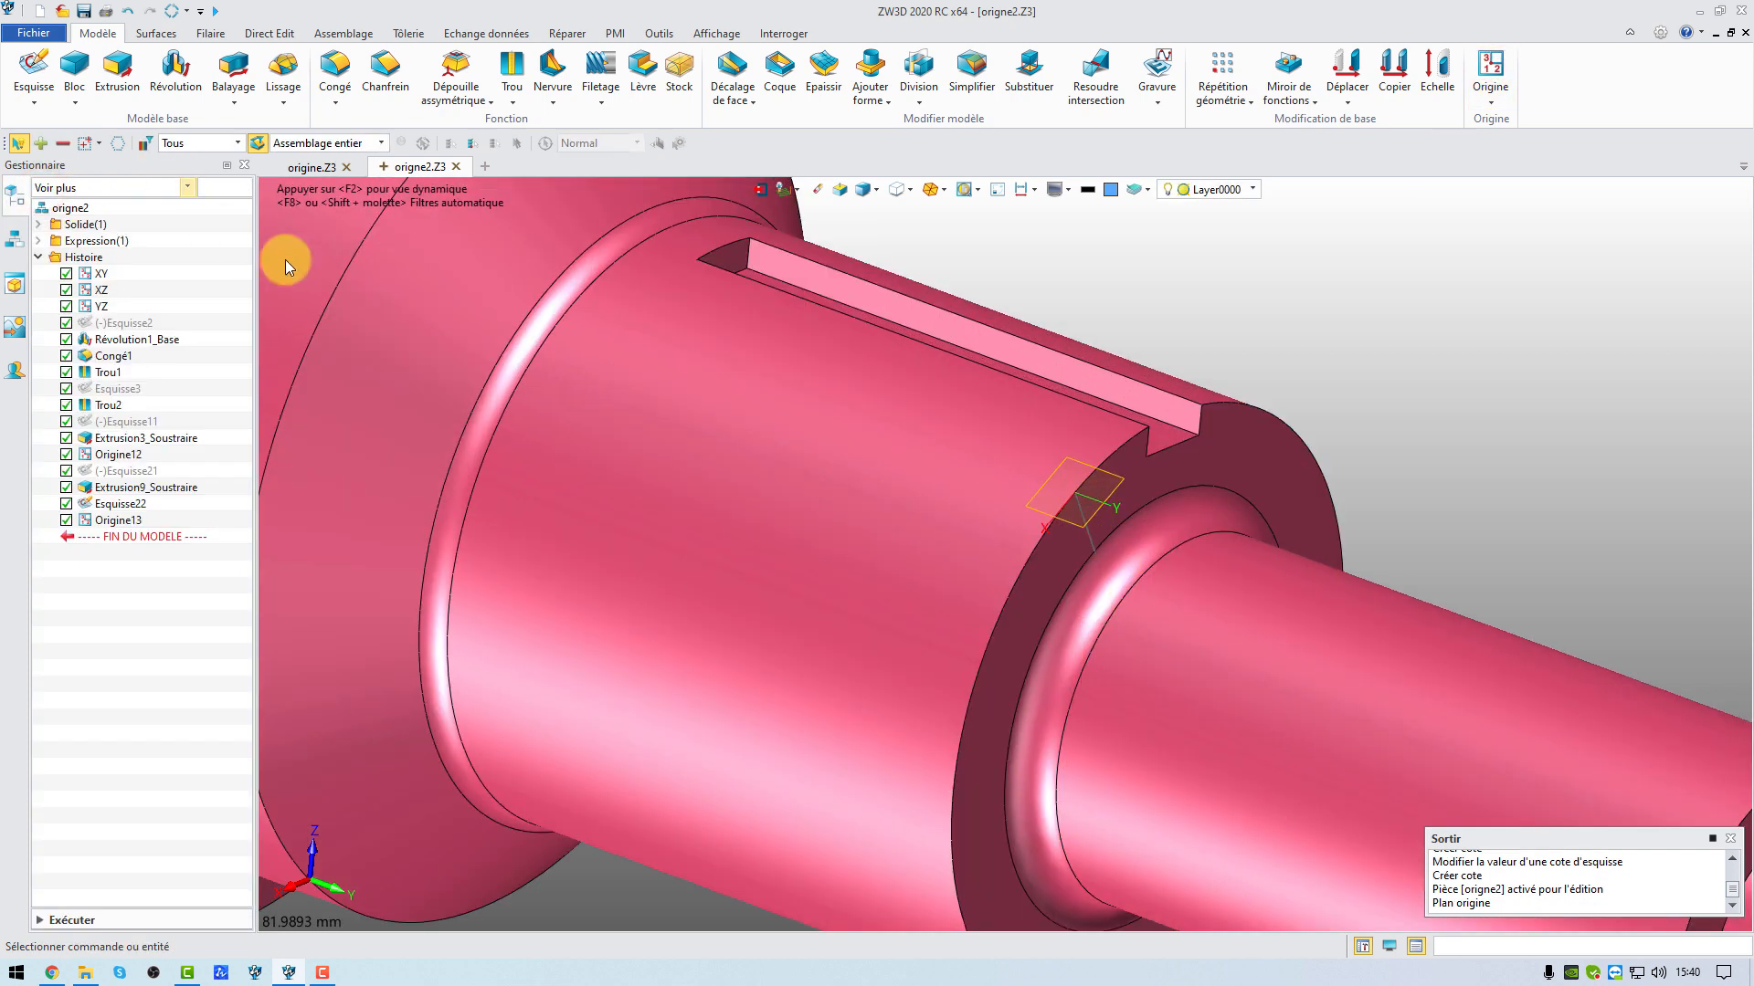
On the new angled plane, sketch an oblong of 3 mm radius along the end journal's axis, about 48 mm between centres
scroll(391, 282, "down", 3)
left_click(31, 73)
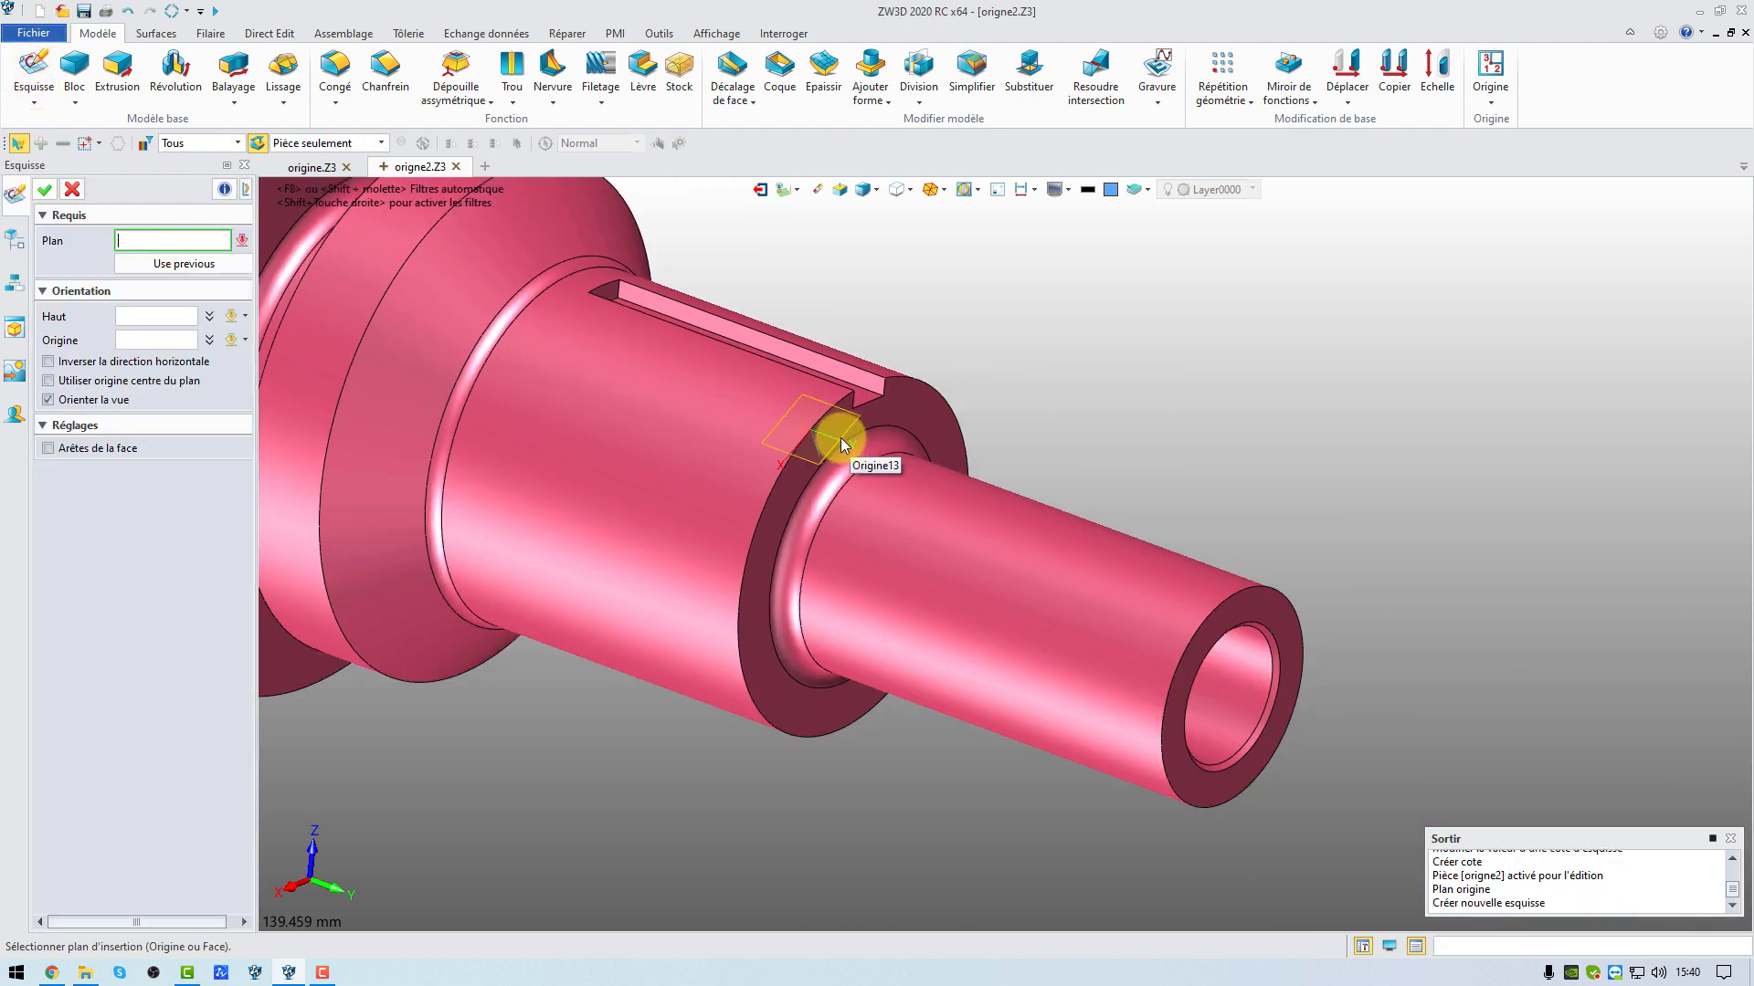
left_click(45, 190)
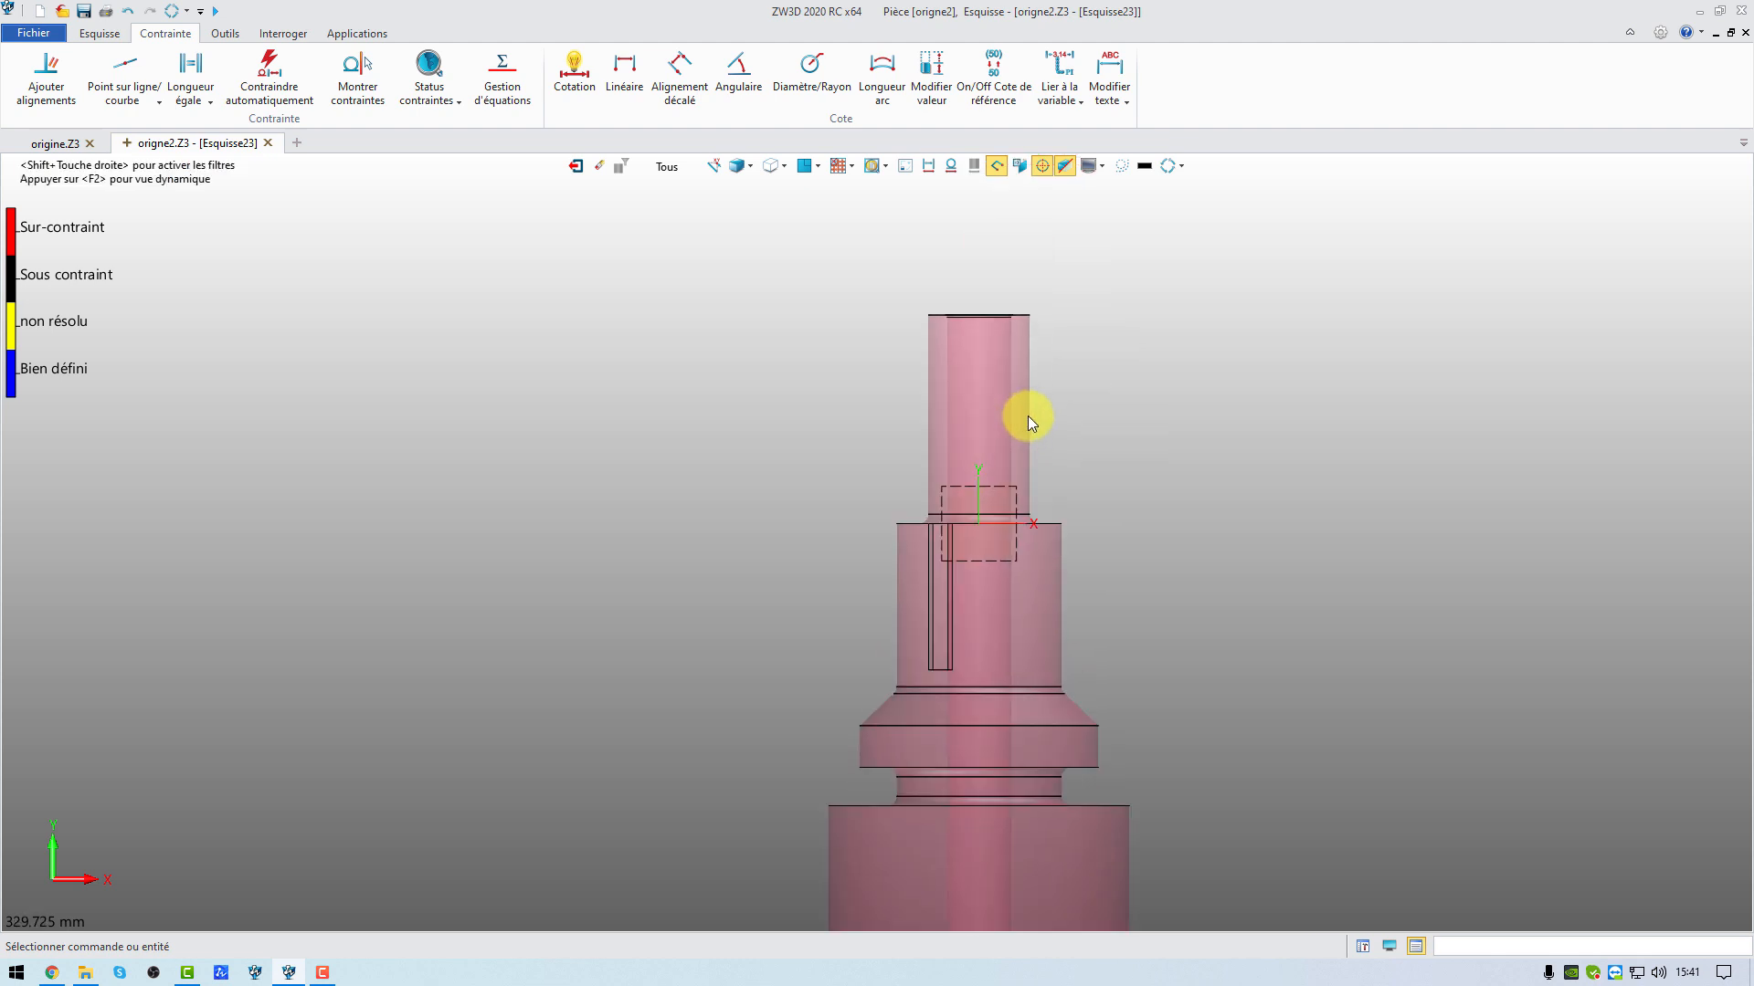
left_click(100, 33)
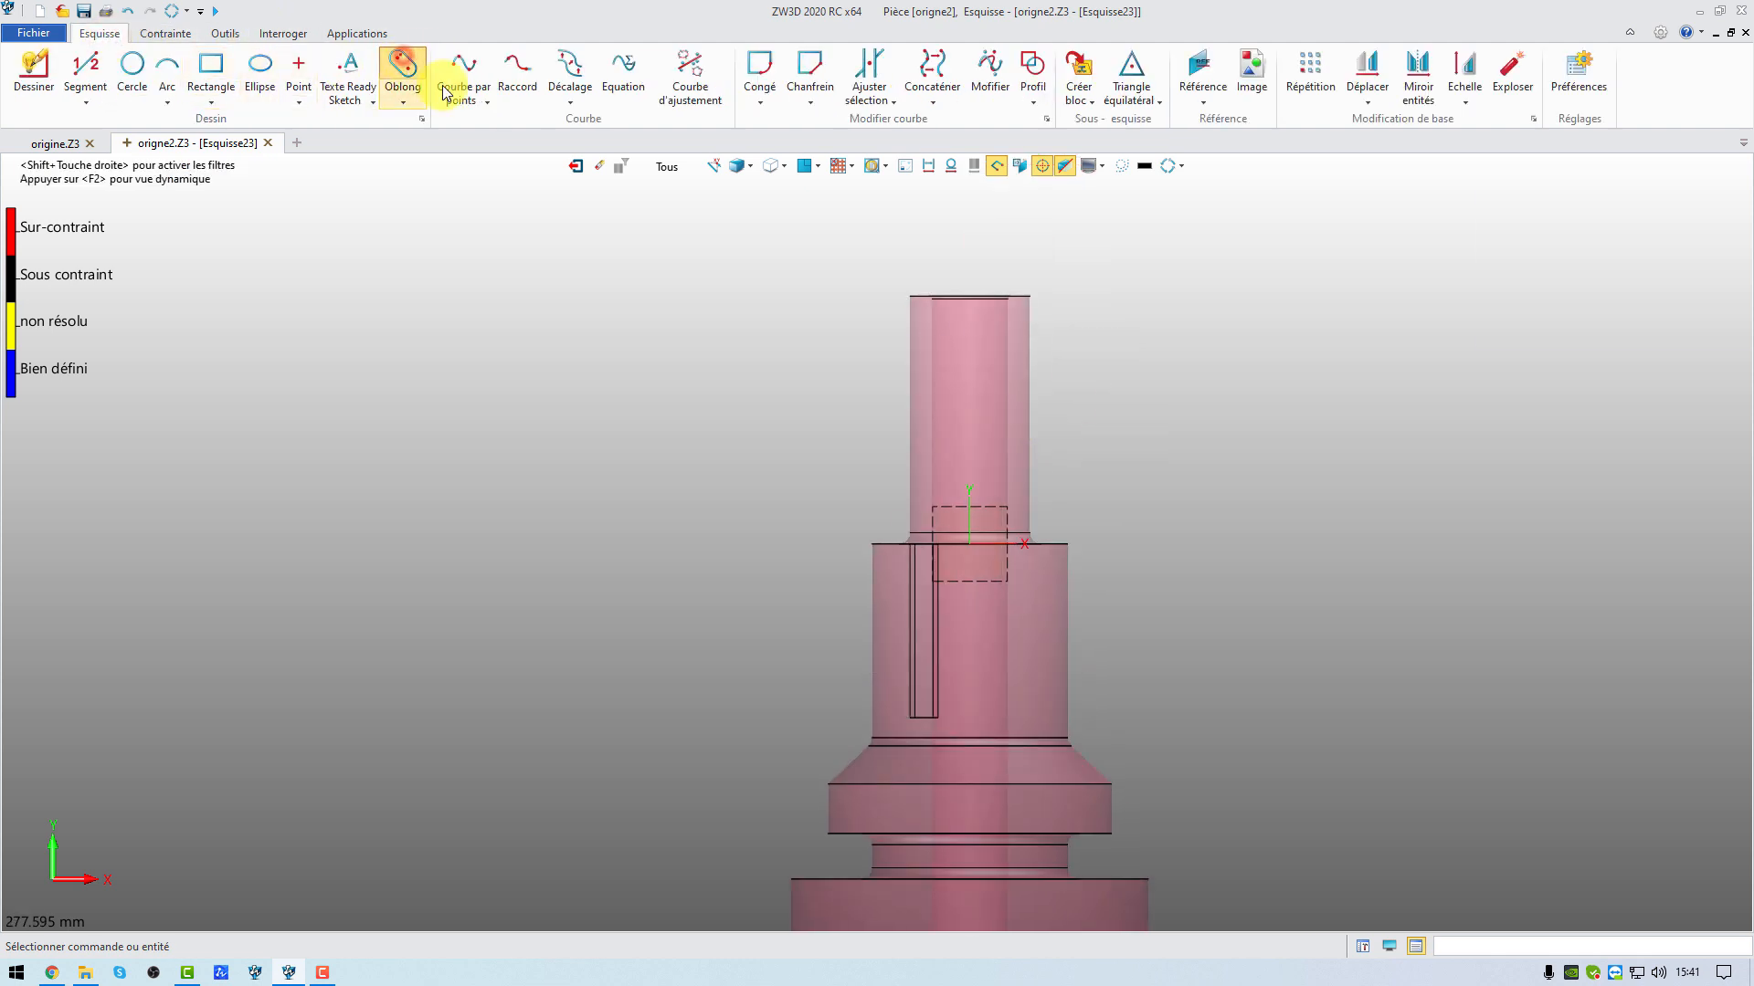
left_click(402, 66)
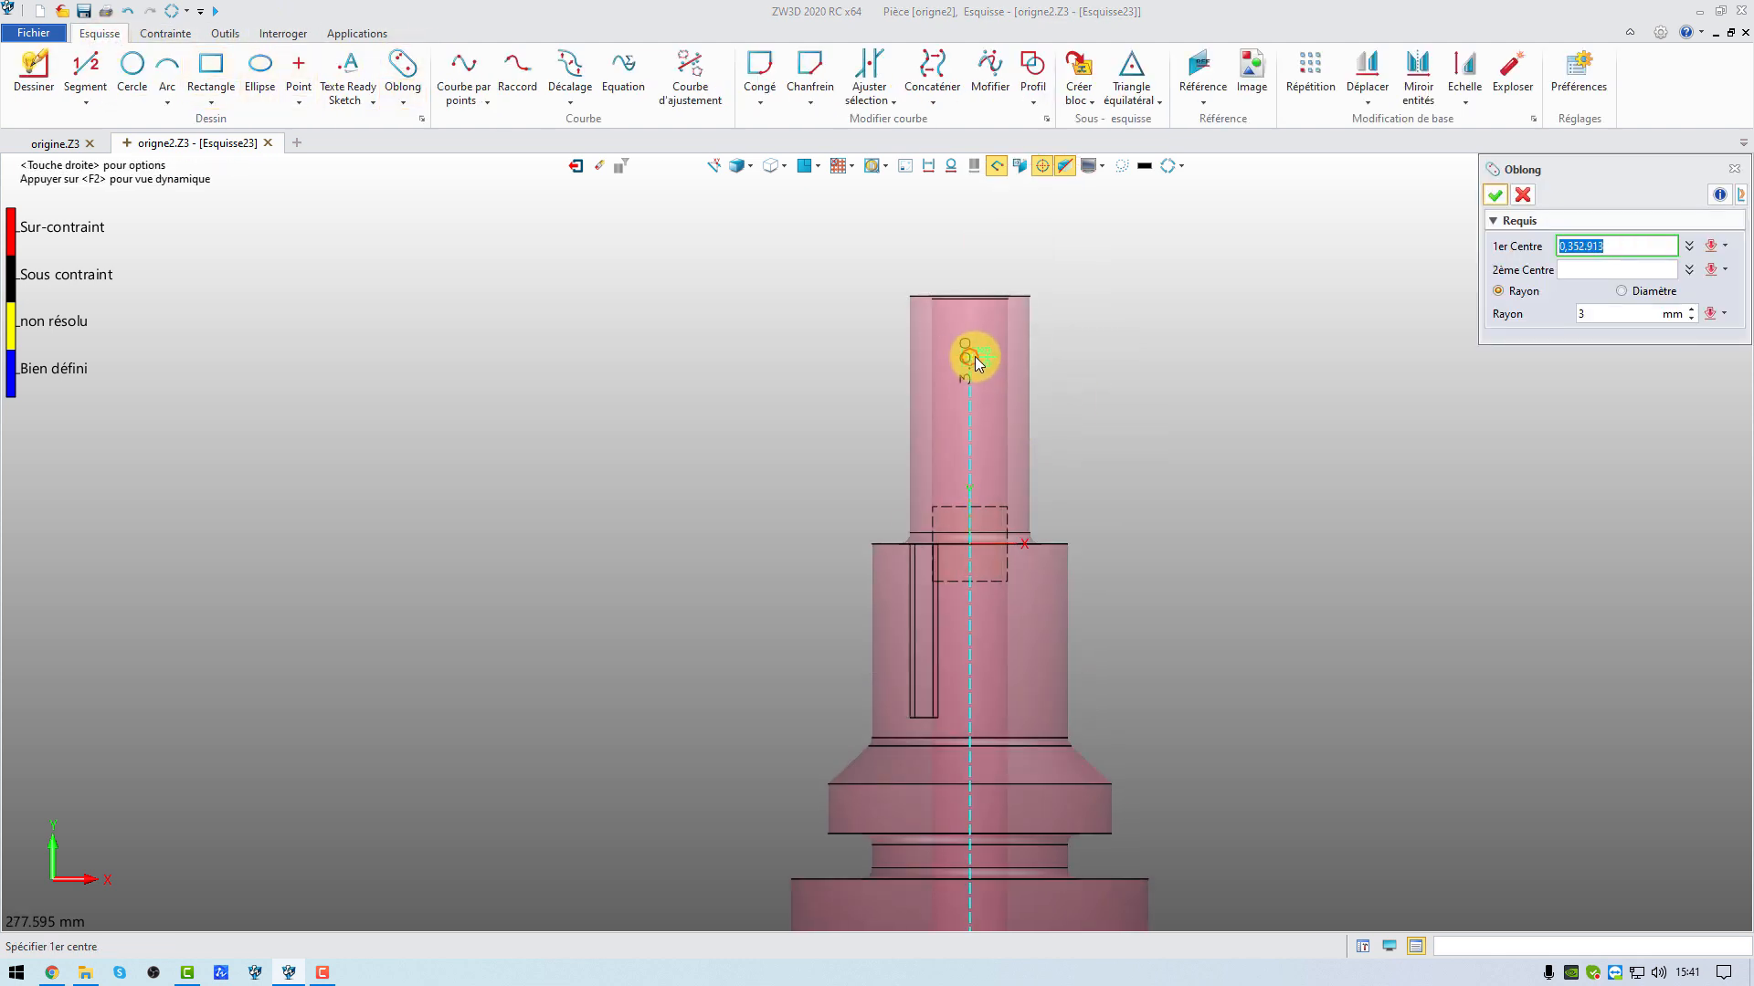
left_click(972, 338)
left_click(969, 472)
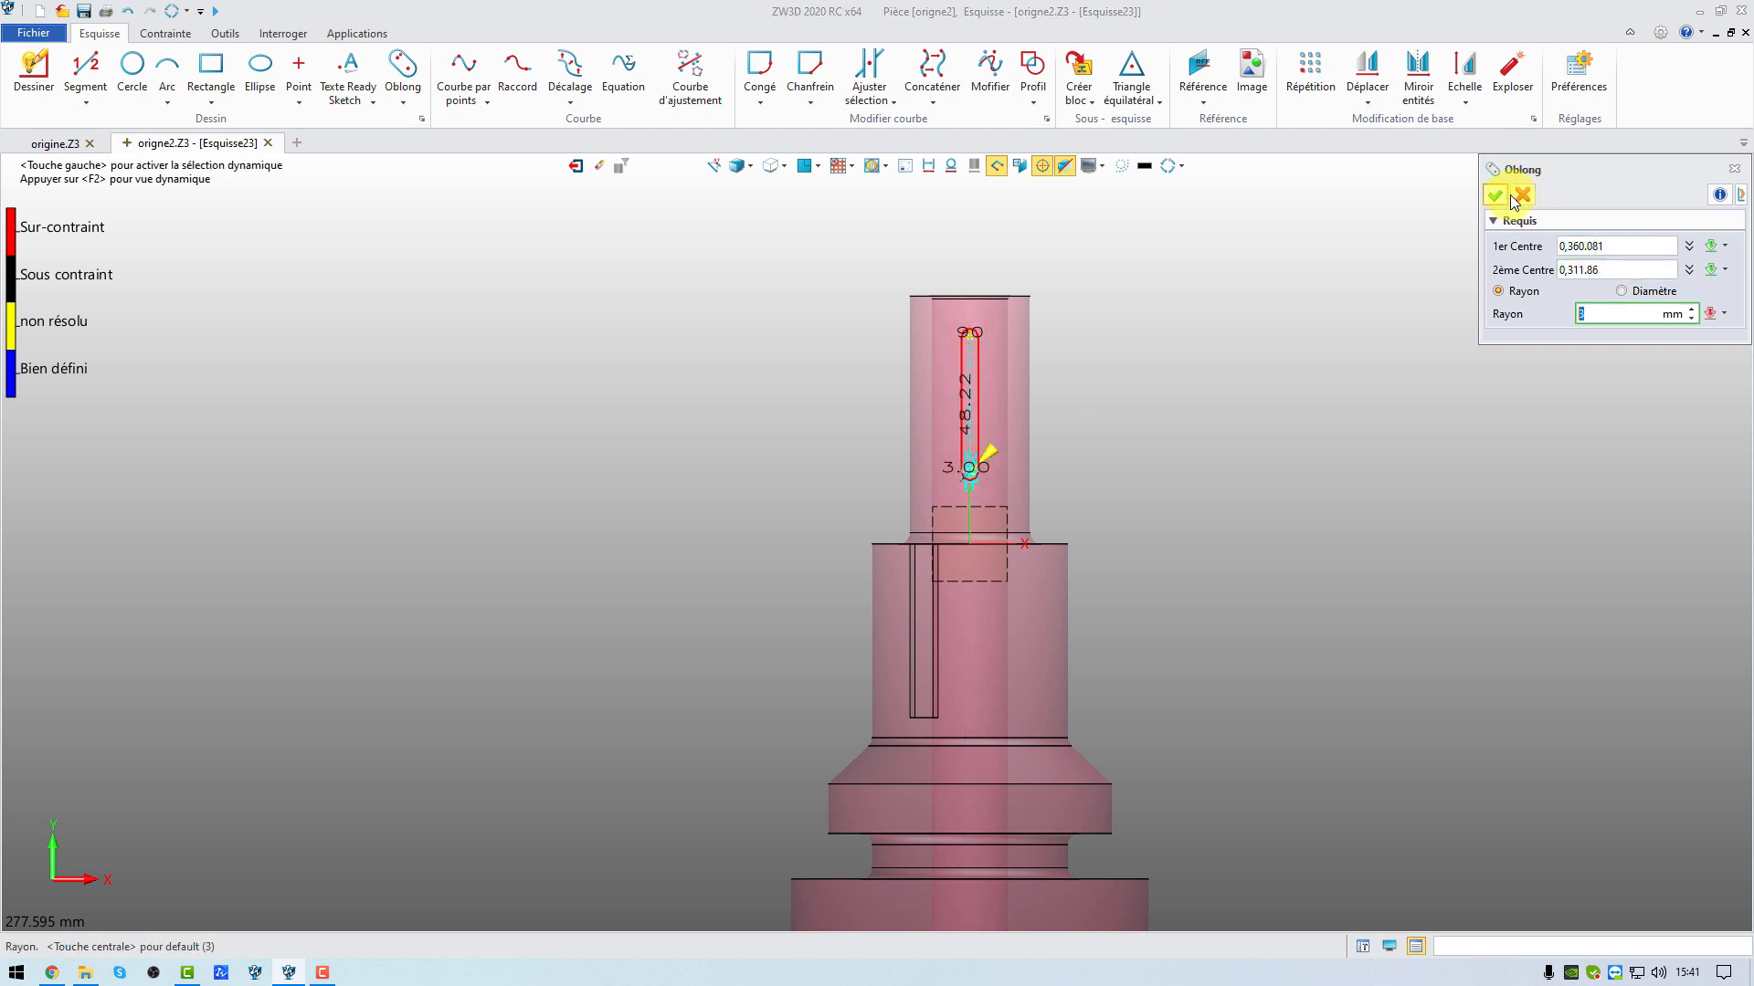
left_click(1495, 194)
left_click(576, 165)
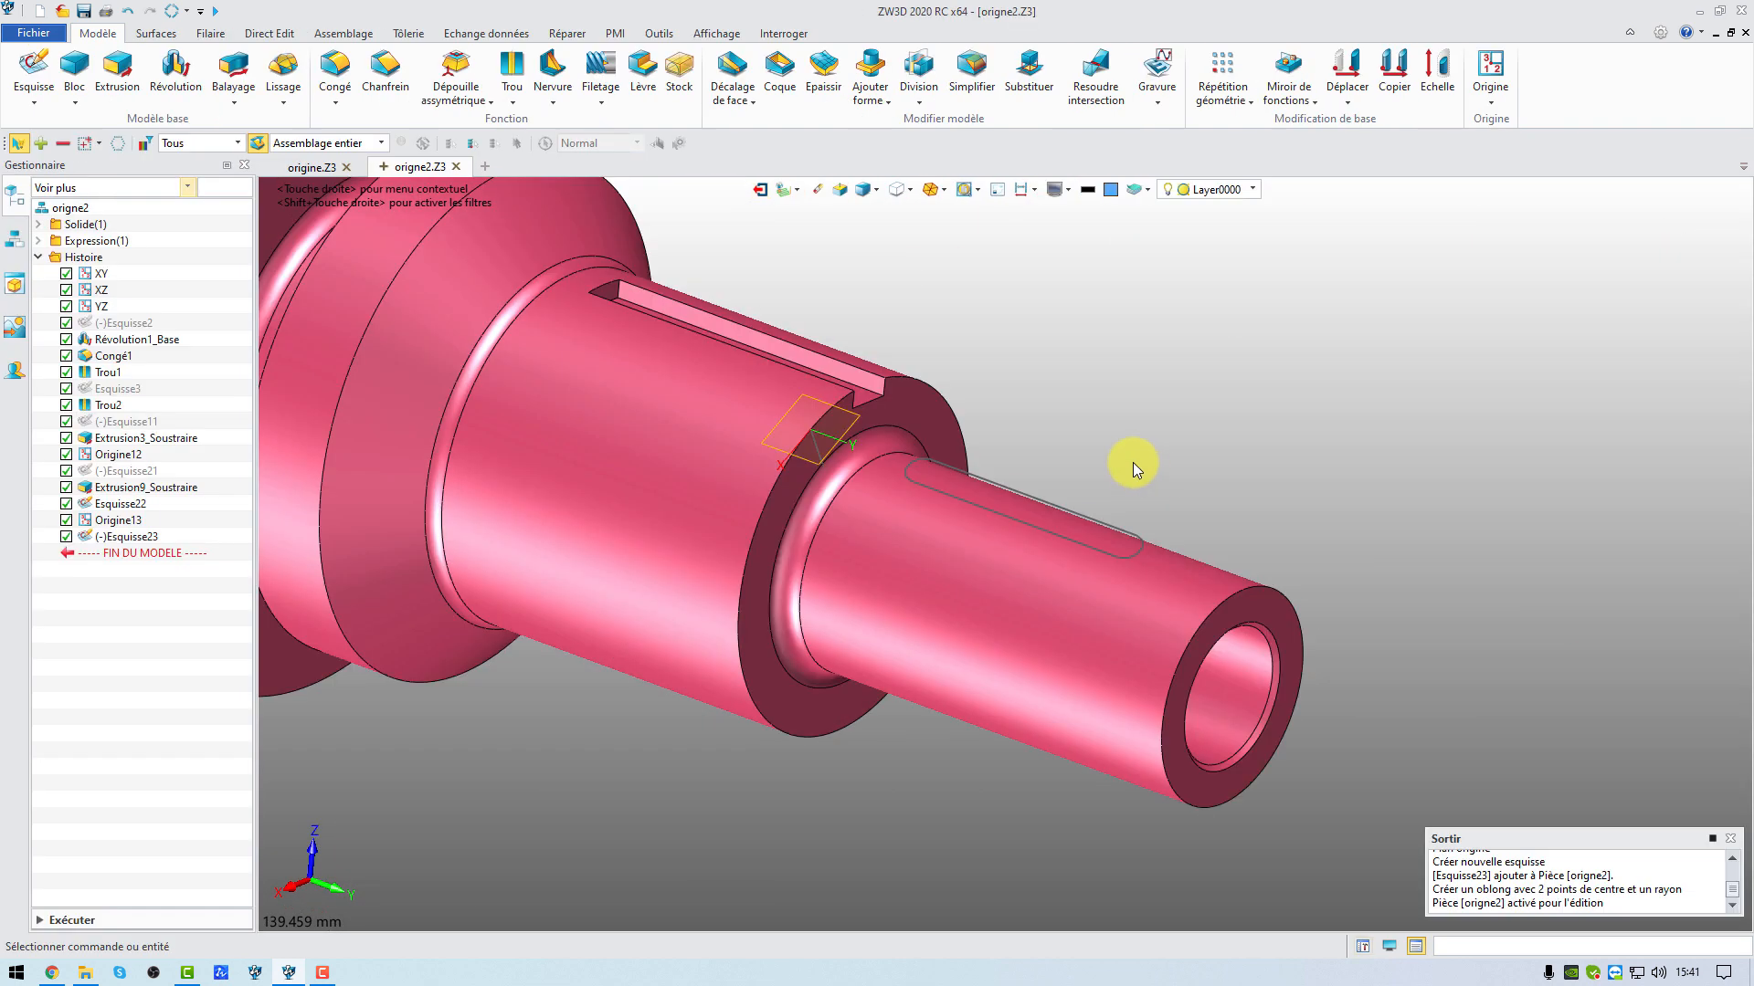
Cut the oblong through the end journal with a symmetric 71 mm subtractive extrusion and hide its sketch
left_click(117, 69)
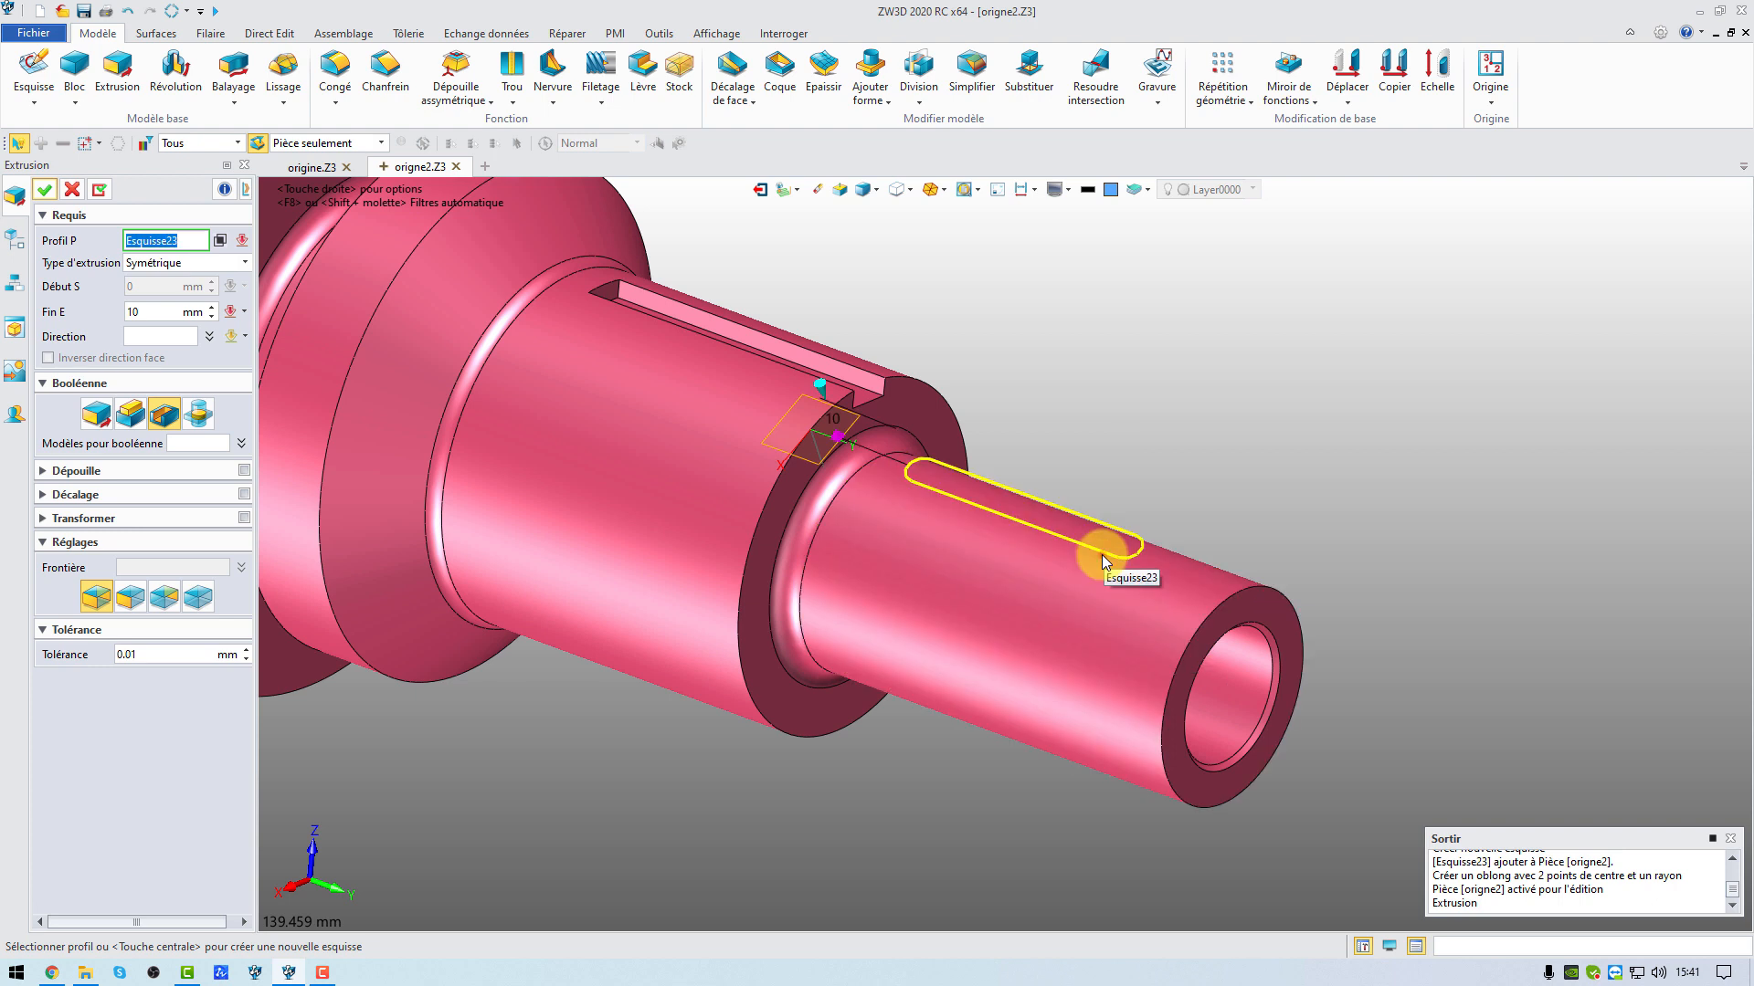
left_click(1131, 552)
left_click_drag(819, 399, 750, 180)
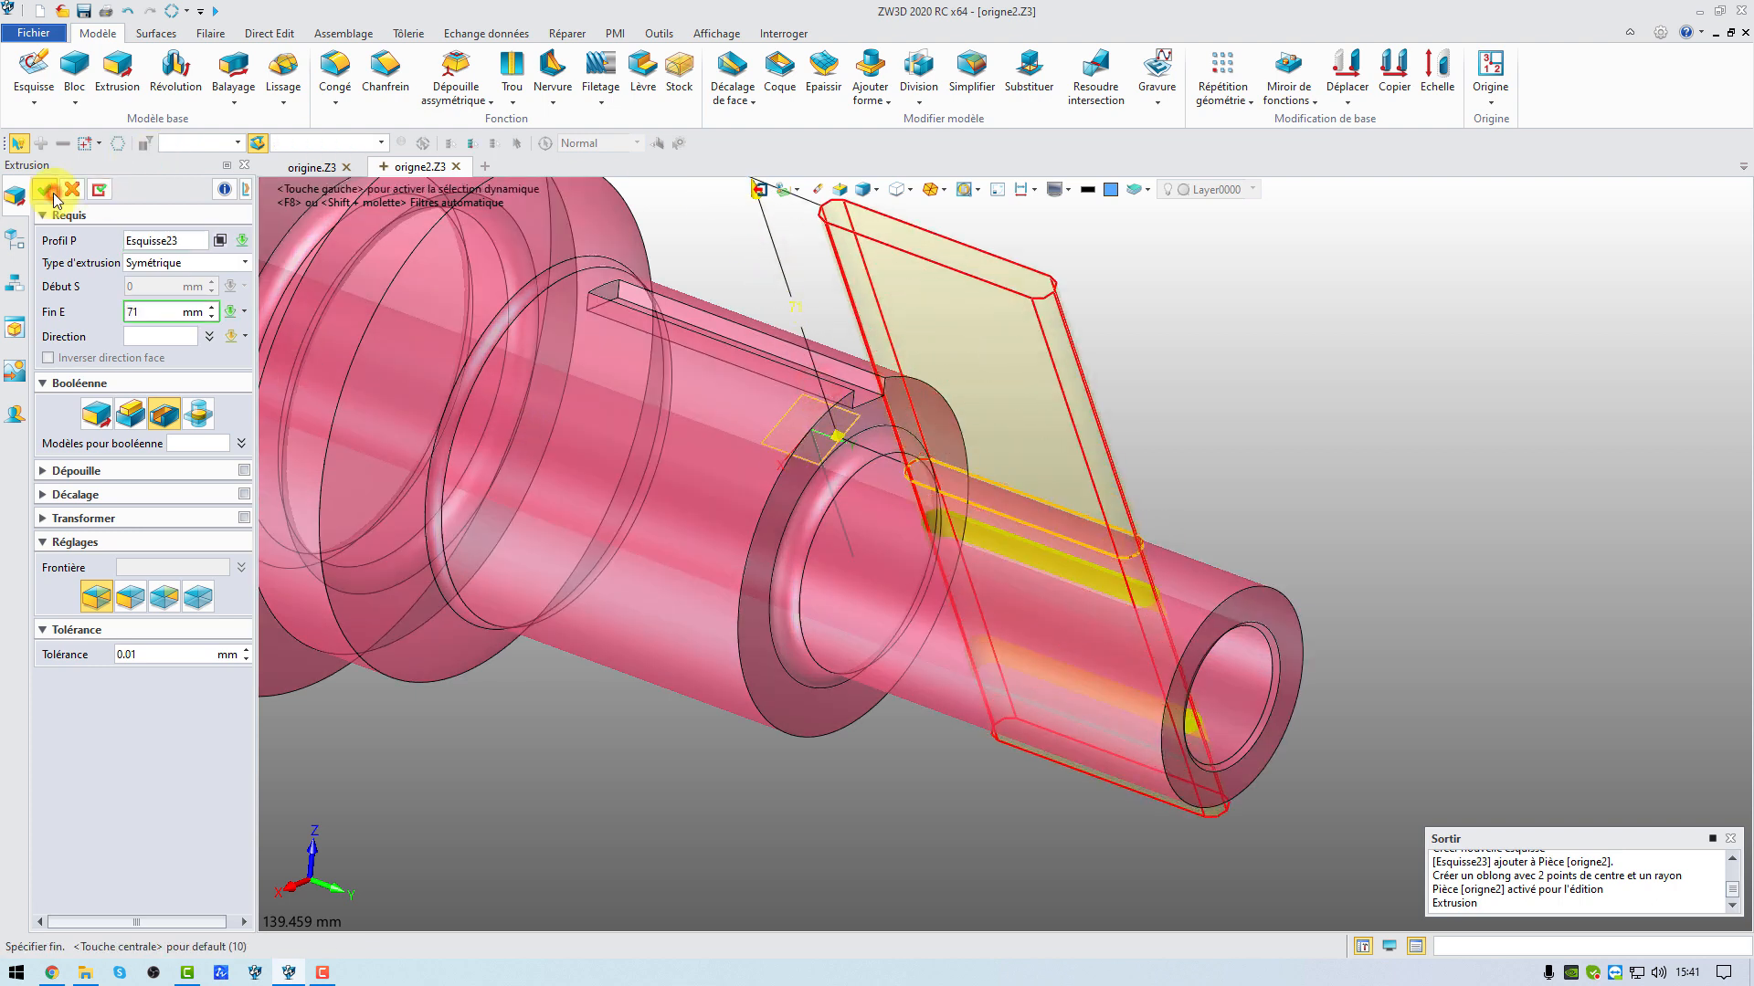
left_click(51, 192)
scroll(1163, 568, "down", 3)
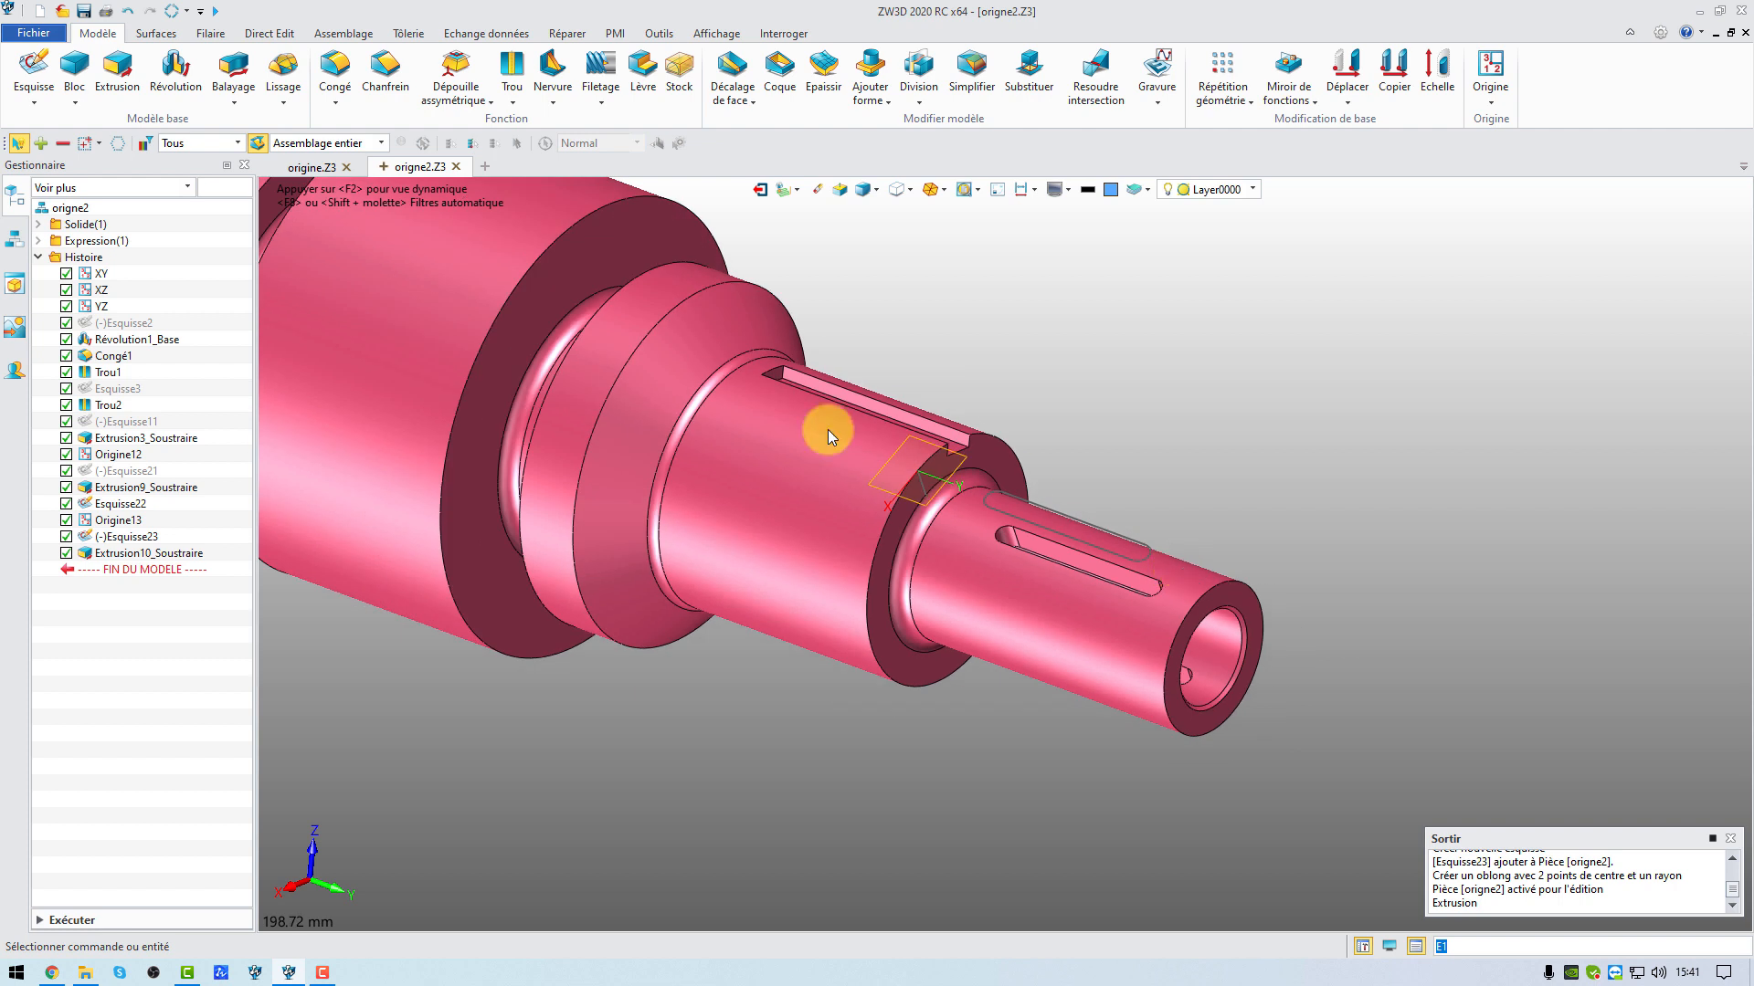
right_click(127, 540)
left_click(138, 549)
Examine the shaft's slots and the angled datum plane from the side, both ends and an oblique view
scroll(1087, 510, "down", 2)
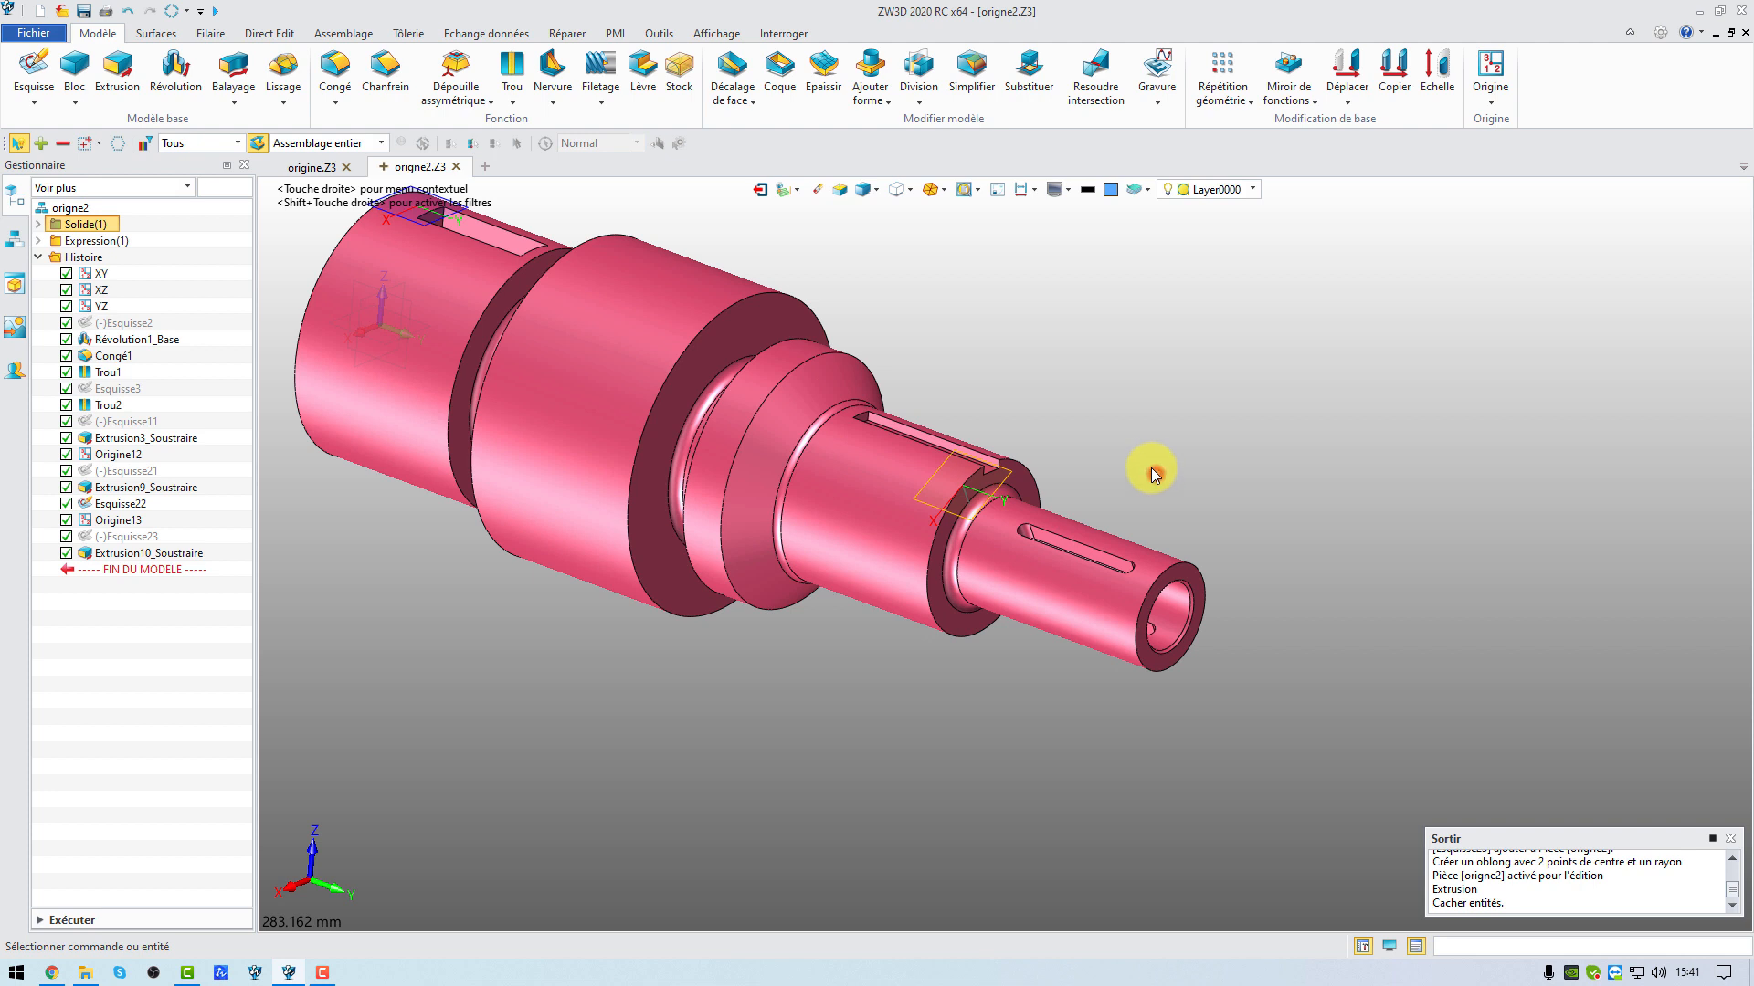
key("Left")
key("Left")
key("Left")
key("Left")
key("Left")
key("Left")
key("Down")
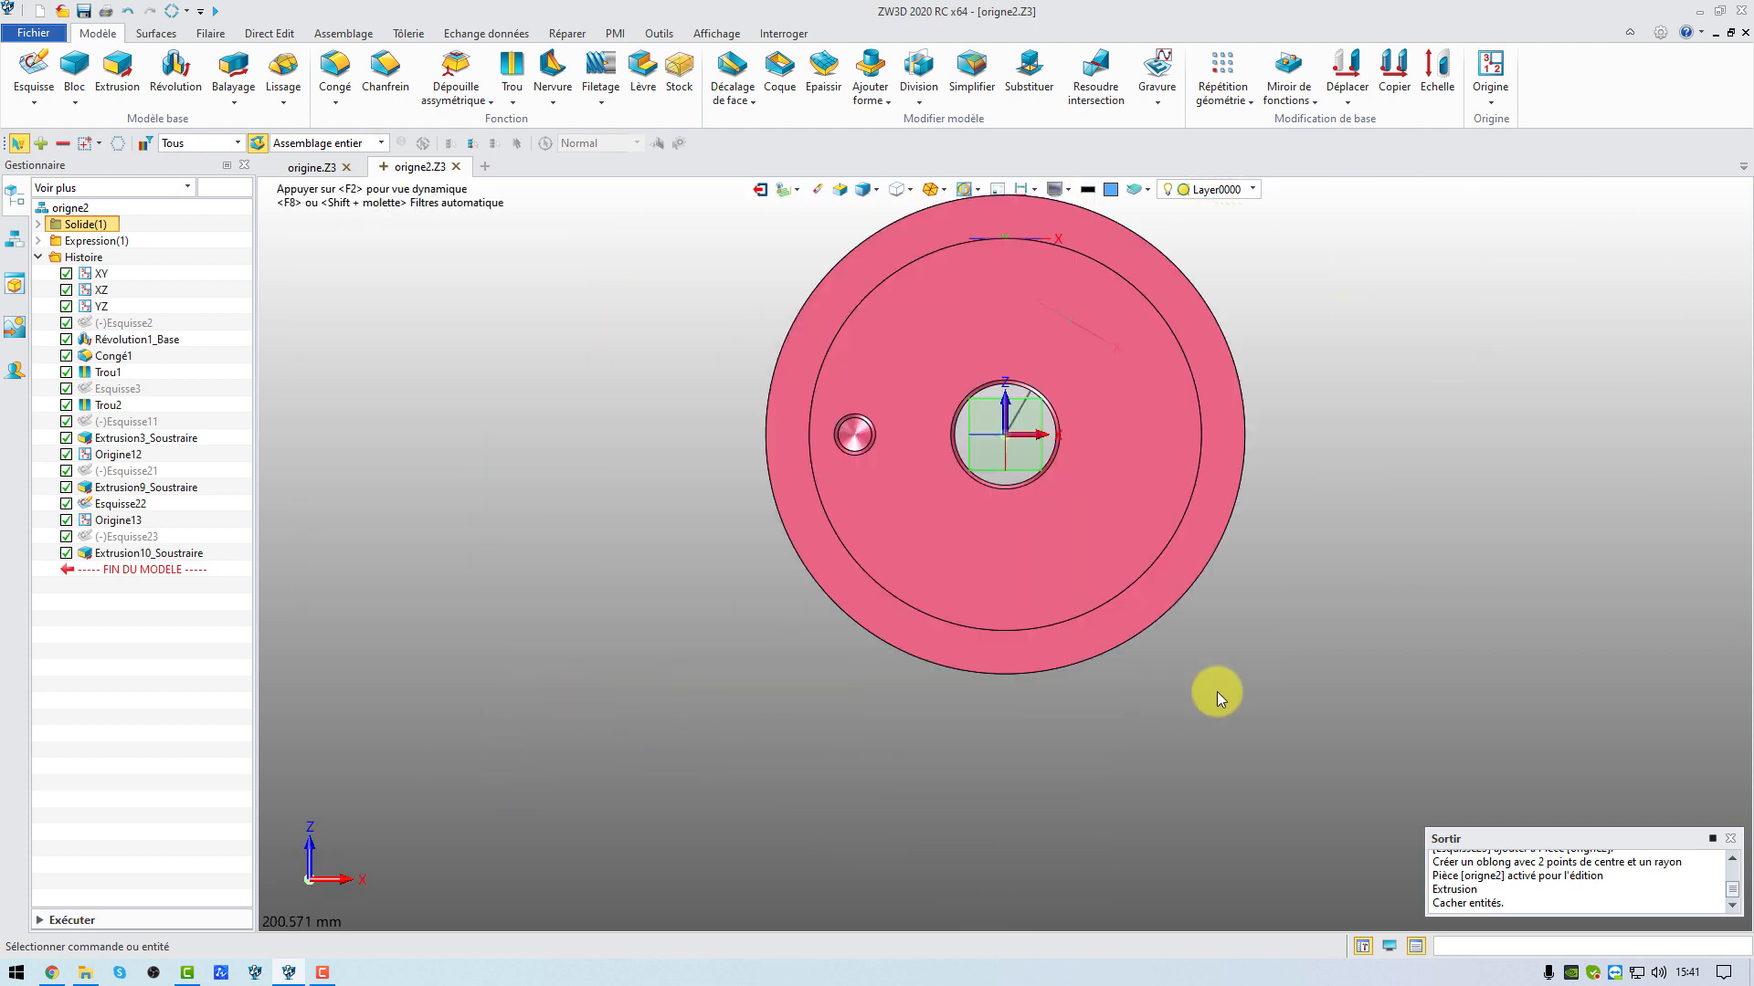
middle_click_drag(1169, 309, 834, 313)
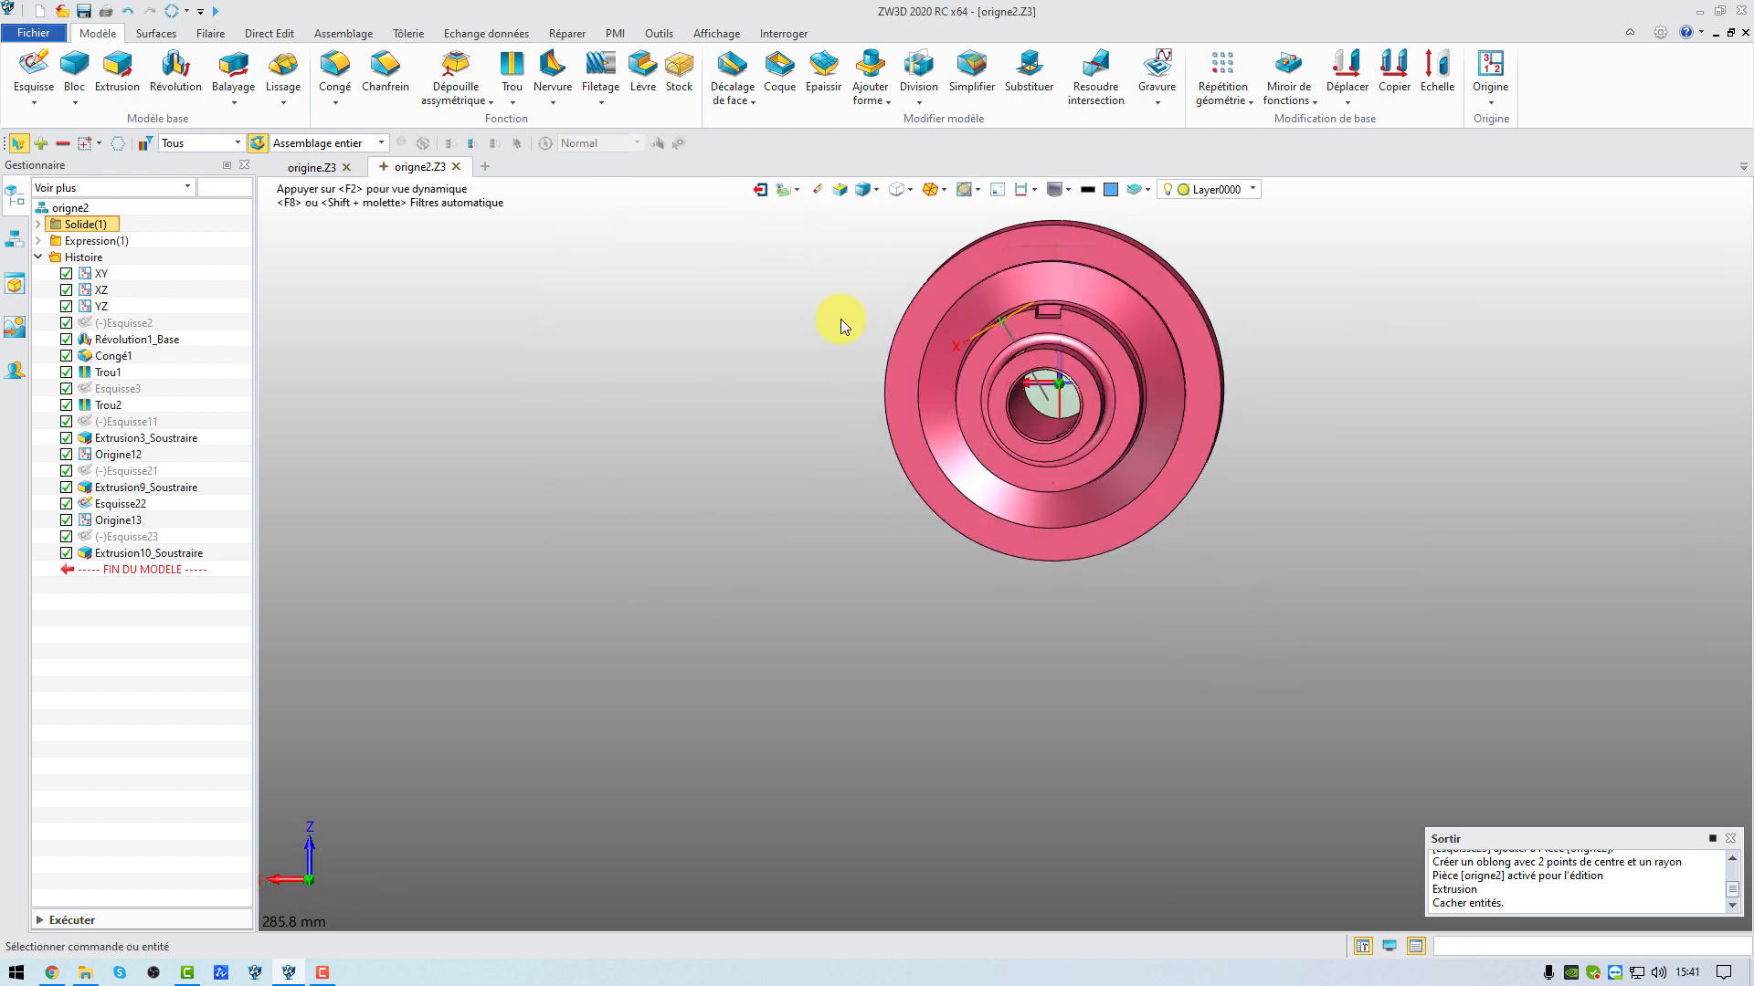
middle_click_drag(1219, 387, 1180, 486)
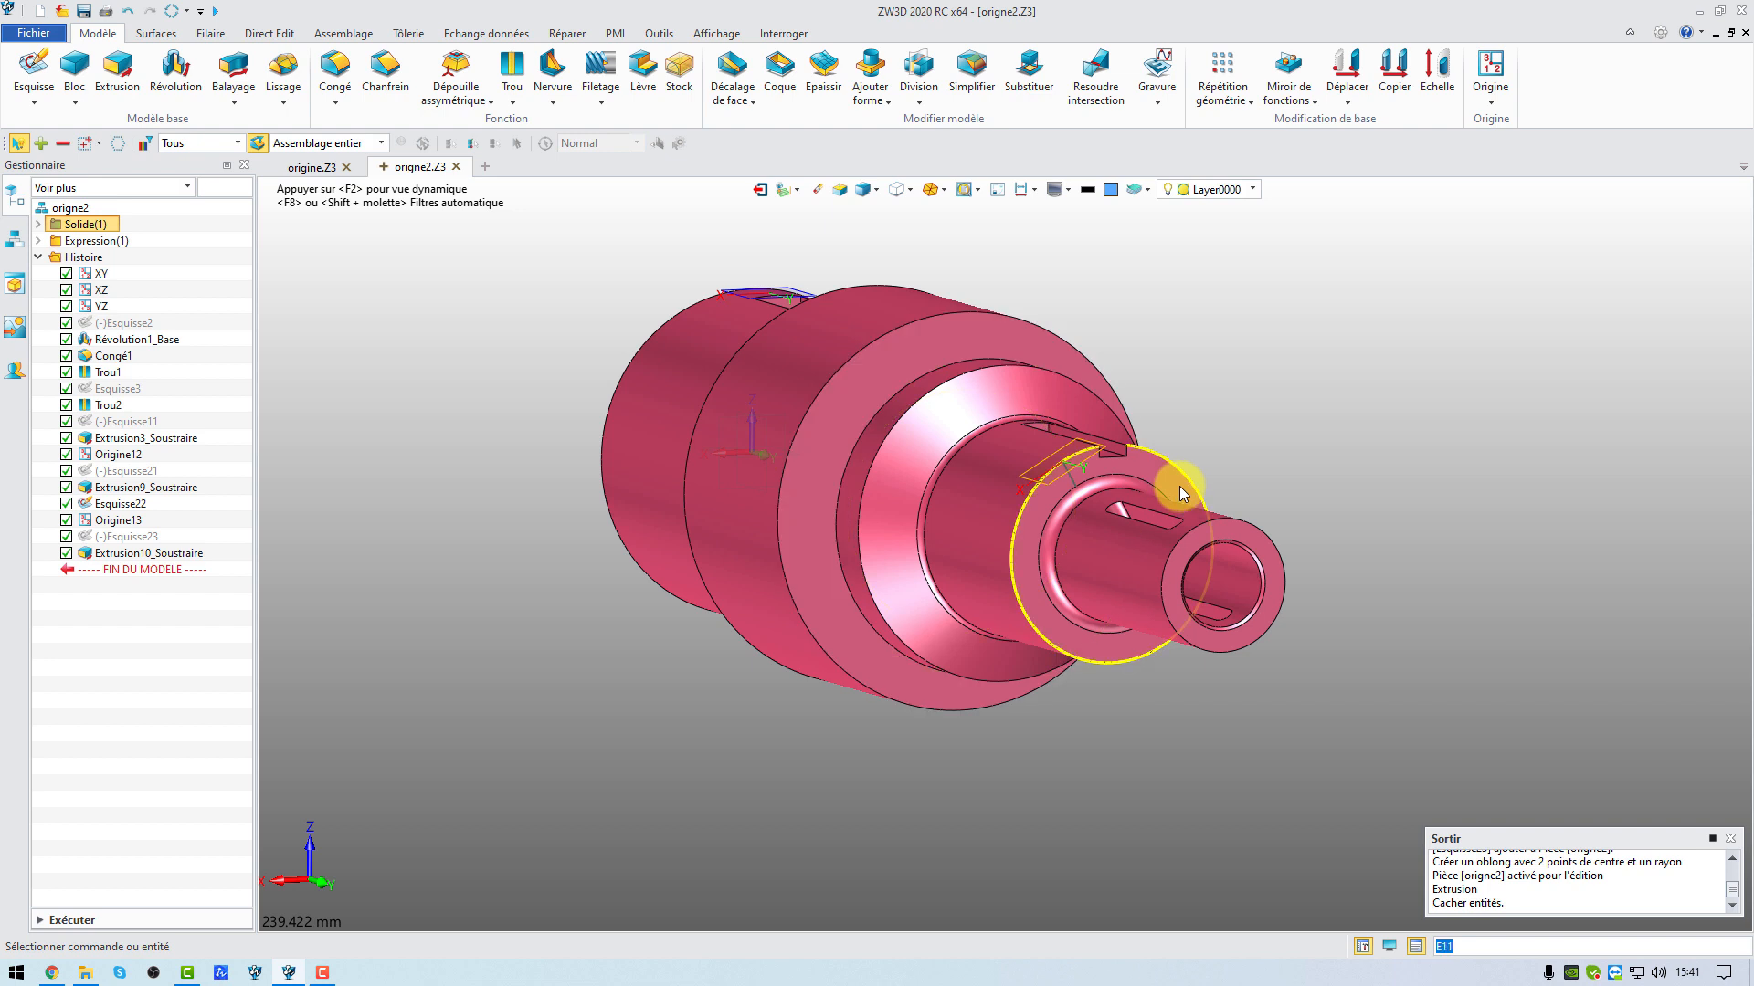